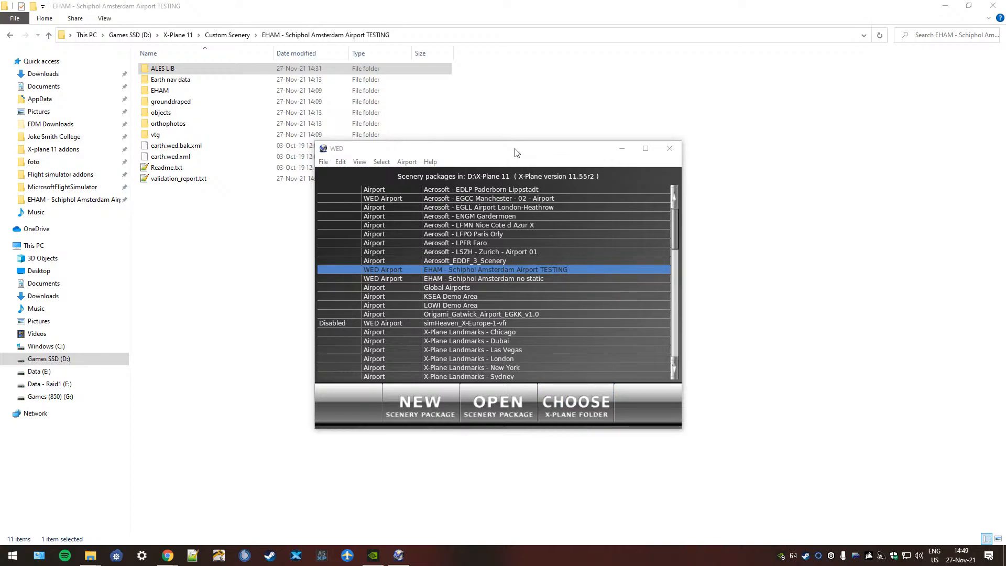
- Open the scenery package "EHAM - Schiphol Amsterdam Airport TESTING" from the package list
click(470, 279)
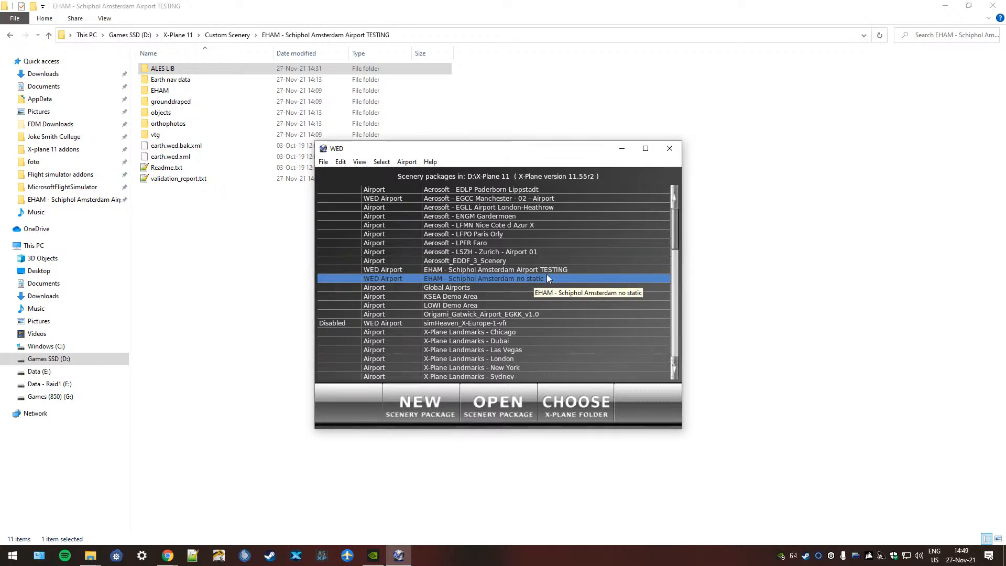
click(528, 270)
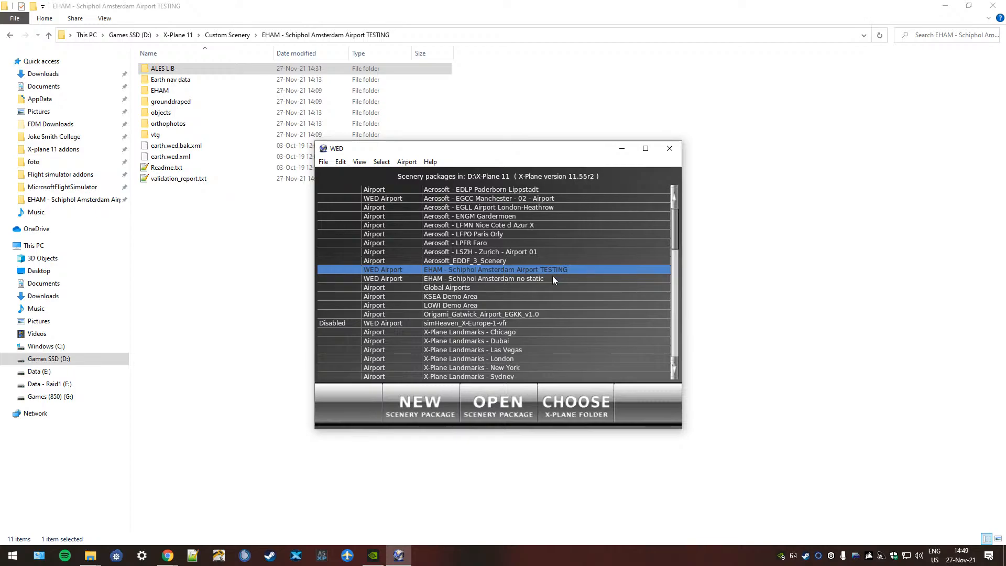
click(540, 280)
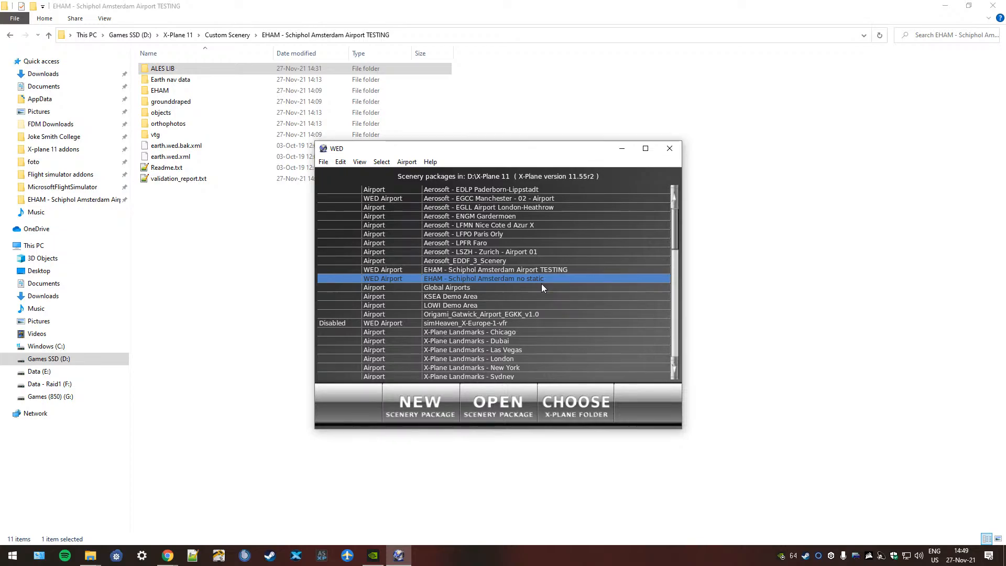
click(532, 270)
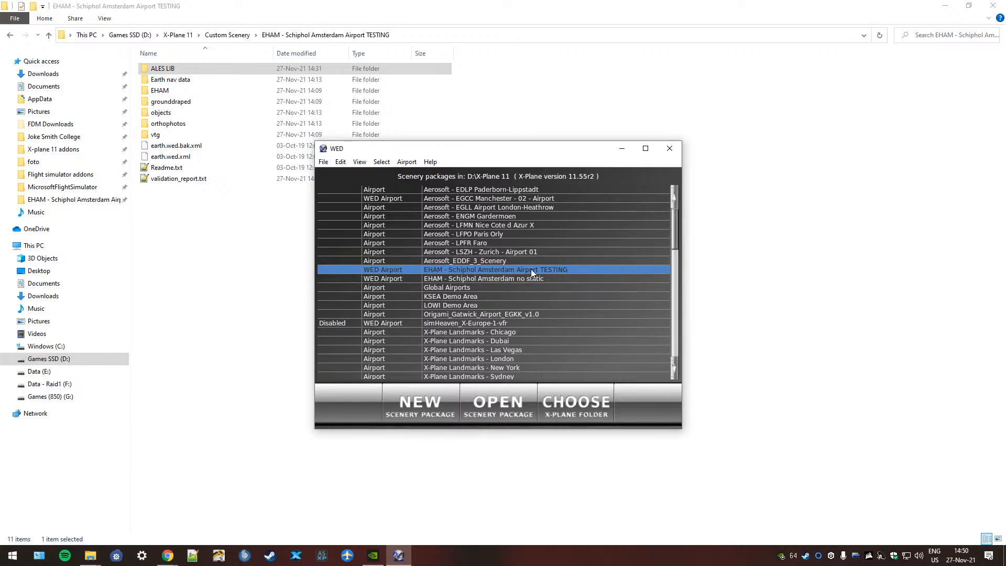
click(501, 390)
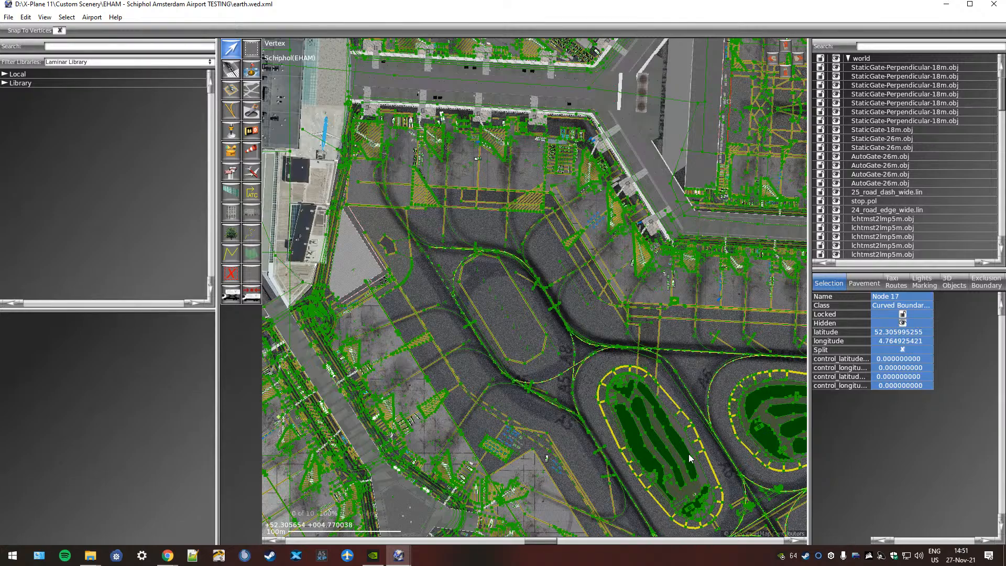
- Inspect which forest resources the vegetation polygons use on the elongated grass island between taxiway markings A5 and A6
right_drag(706, 420, 597, 310)
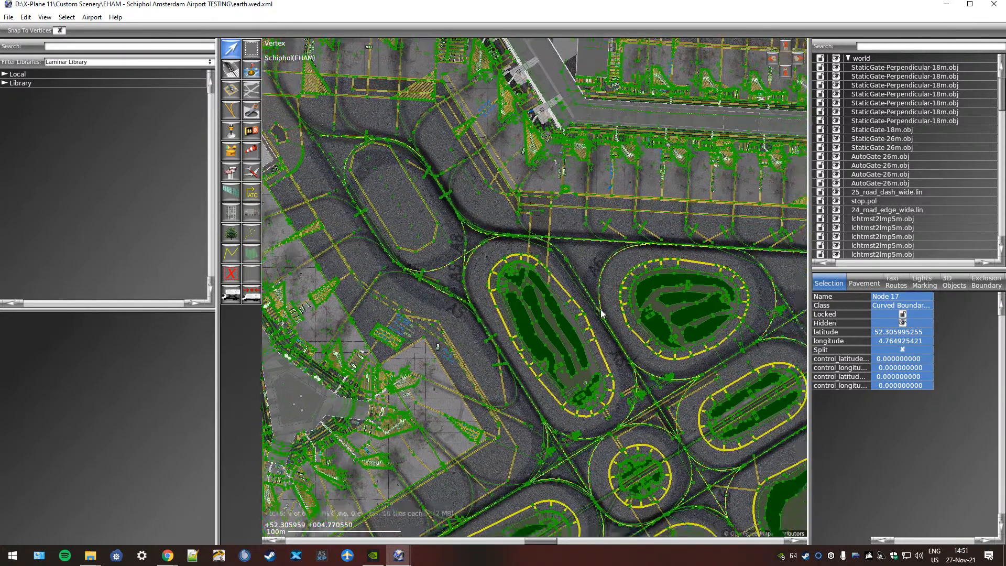
scroll(536, 341, up, 5)
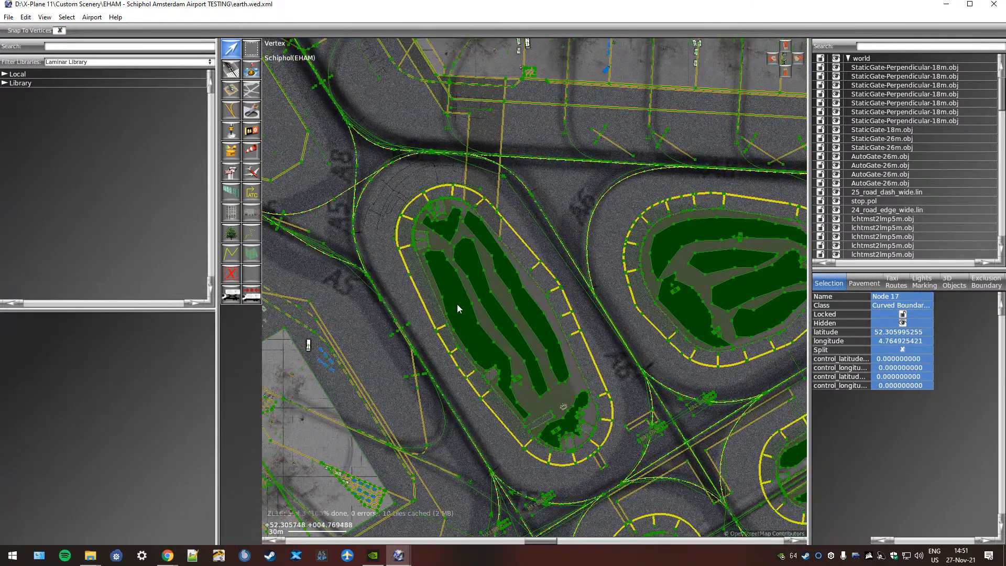
click(439, 262)
click(473, 263)
click(496, 263)
click(451, 234)
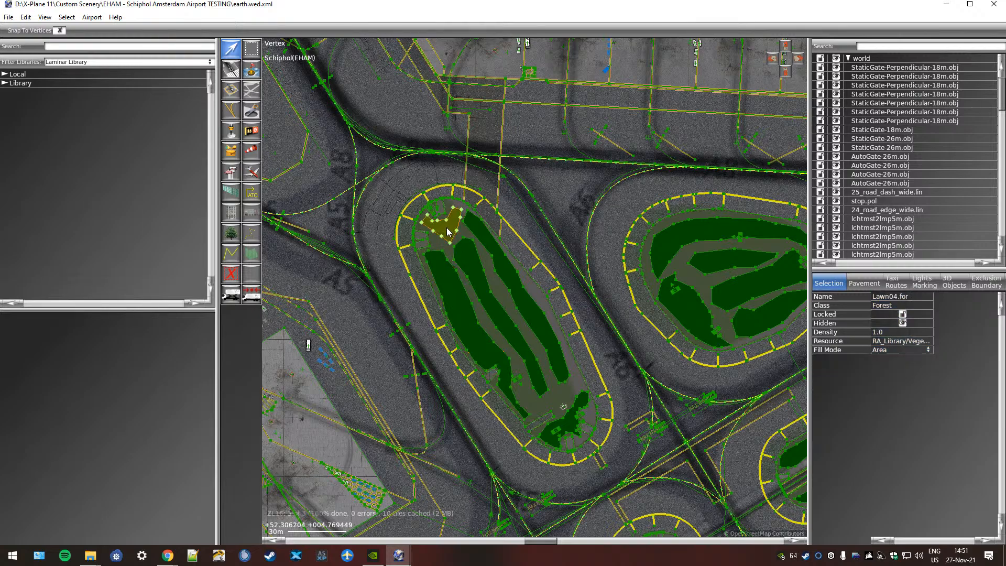
click(574, 426)
click(674, 254)
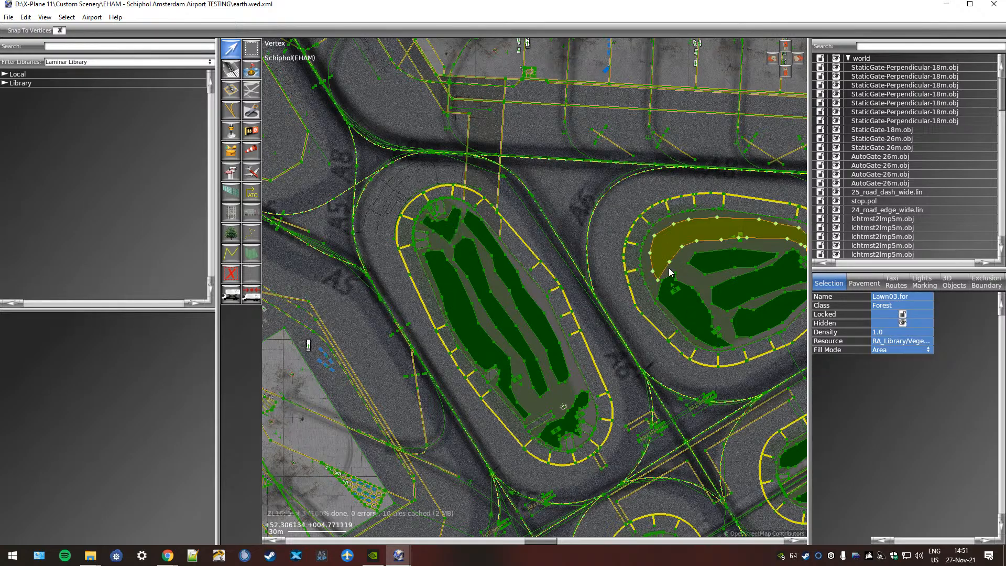
click(678, 313)
click(450, 291)
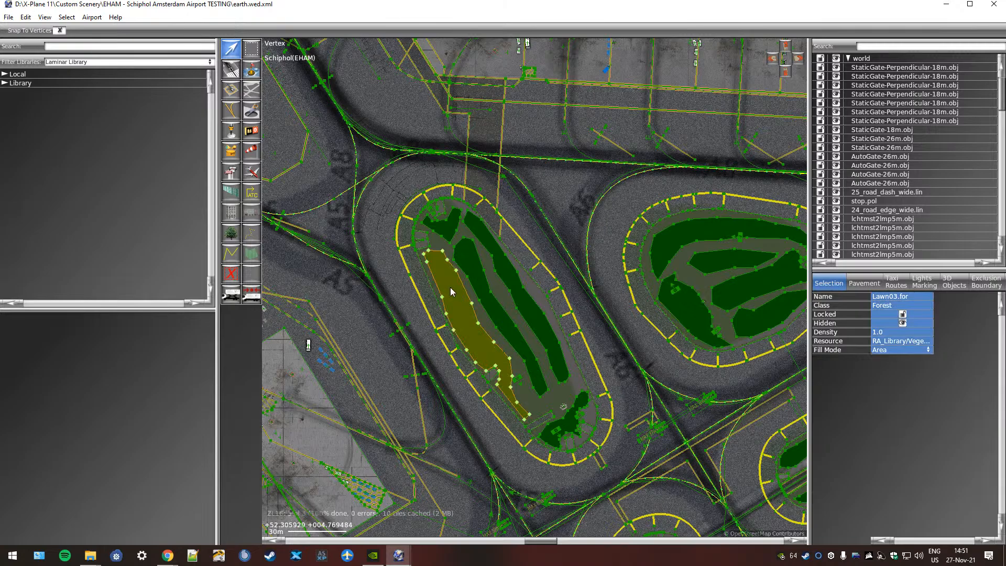
click(469, 261)
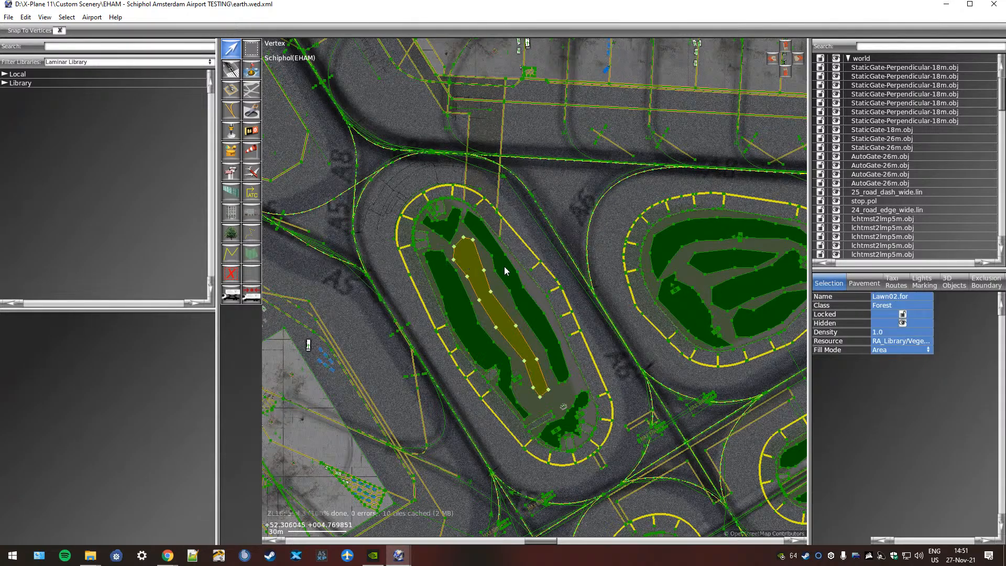
click(504, 266)
click(448, 230)
click(533, 307)
click(473, 275)
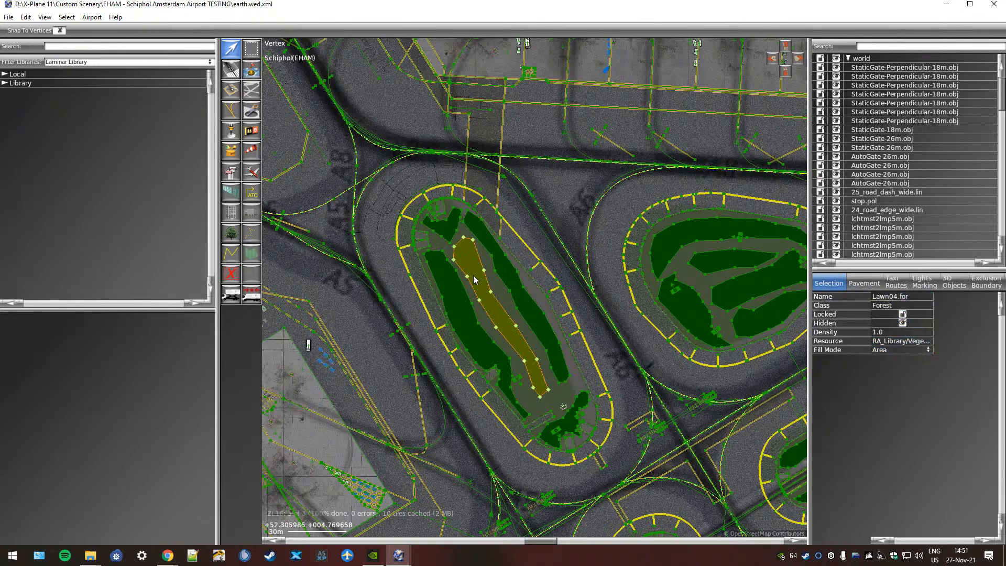
click(448, 286)
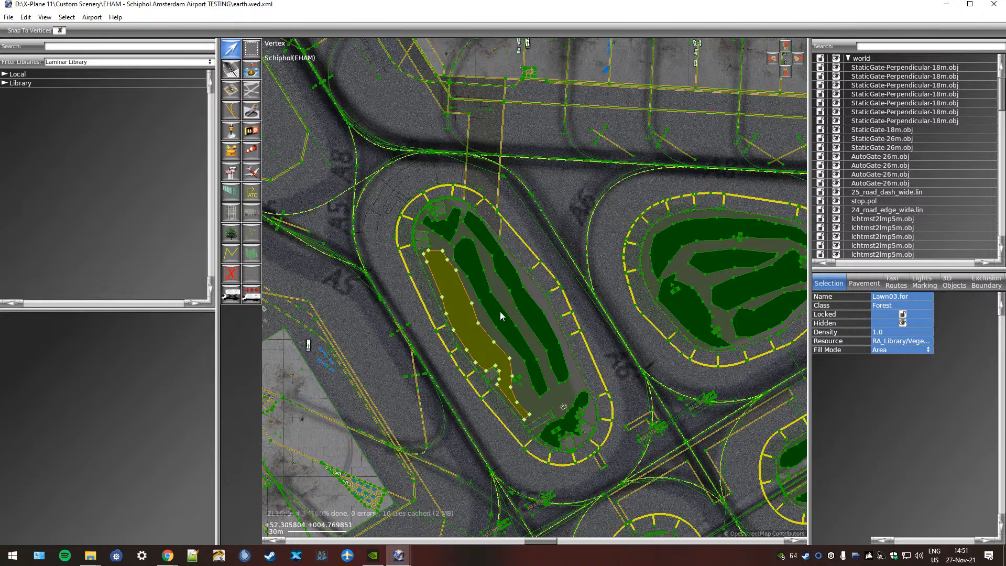
- Inspect the forest polygons on the rounded island east of A6 and the grass strips farther northeast
click(524, 300)
click(684, 301)
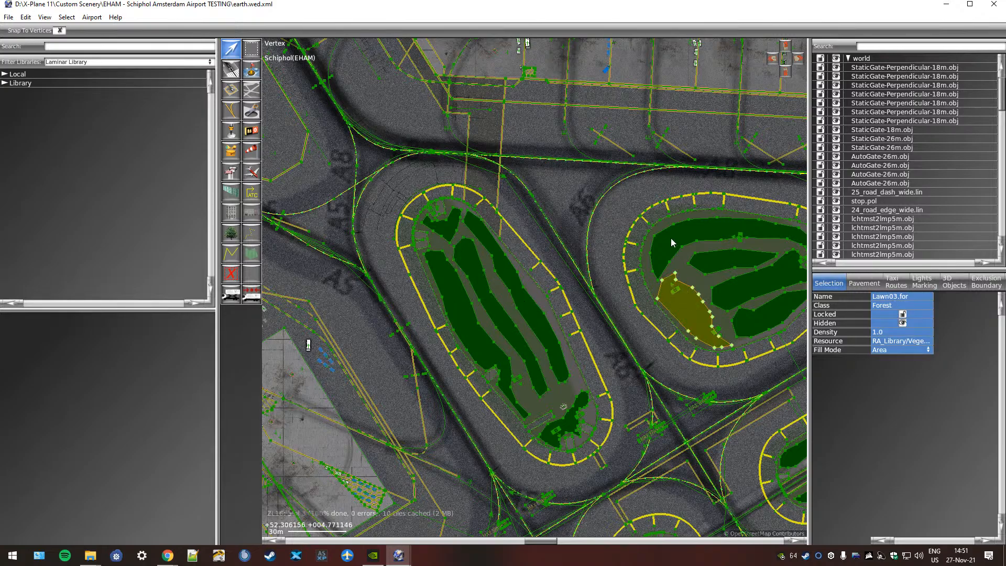
click(671, 238)
click(713, 261)
click(745, 300)
click(749, 321)
right_drag(672, 378, 497, 359)
click(641, 424)
click(715, 425)
right_drag(738, 240, 502, 385)
click(672, 409)
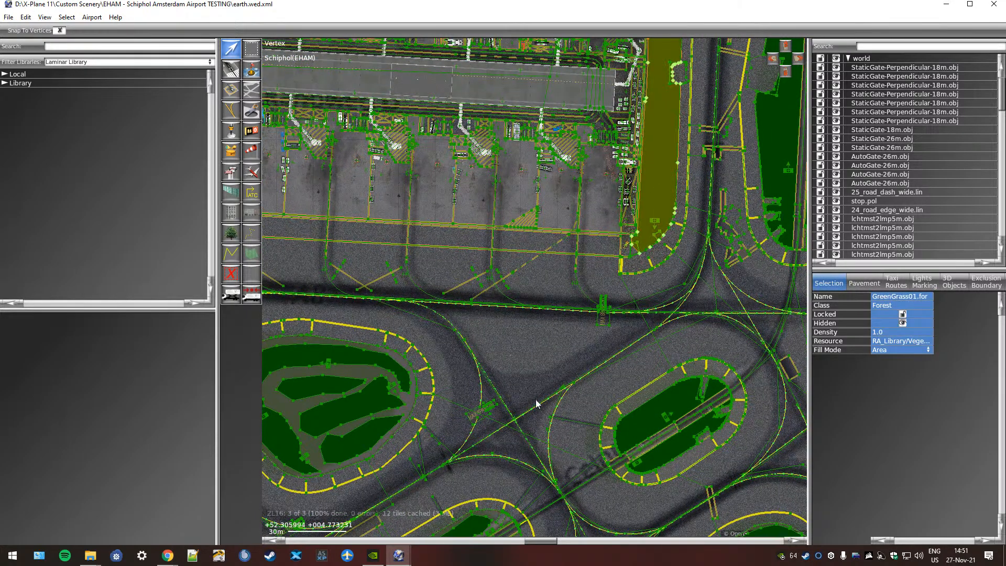
- Recheck the forest properties of the long lawn strips and the polygons on the neighbouring rounded island
right_drag(430, 440, 680, 312)
right_drag(498, 404, 599, 360)
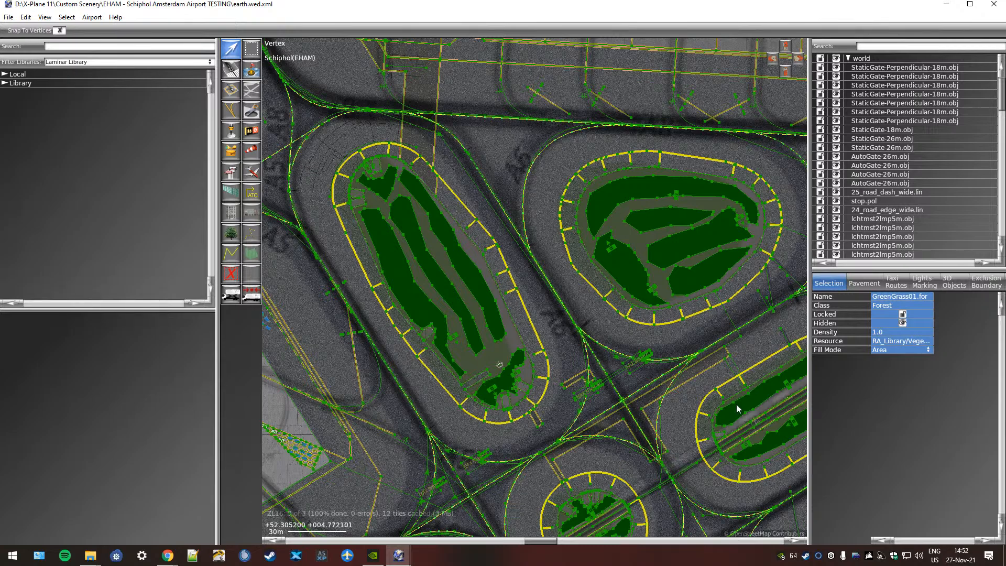
click(409, 307)
click(431, 276)
click(465, 270)
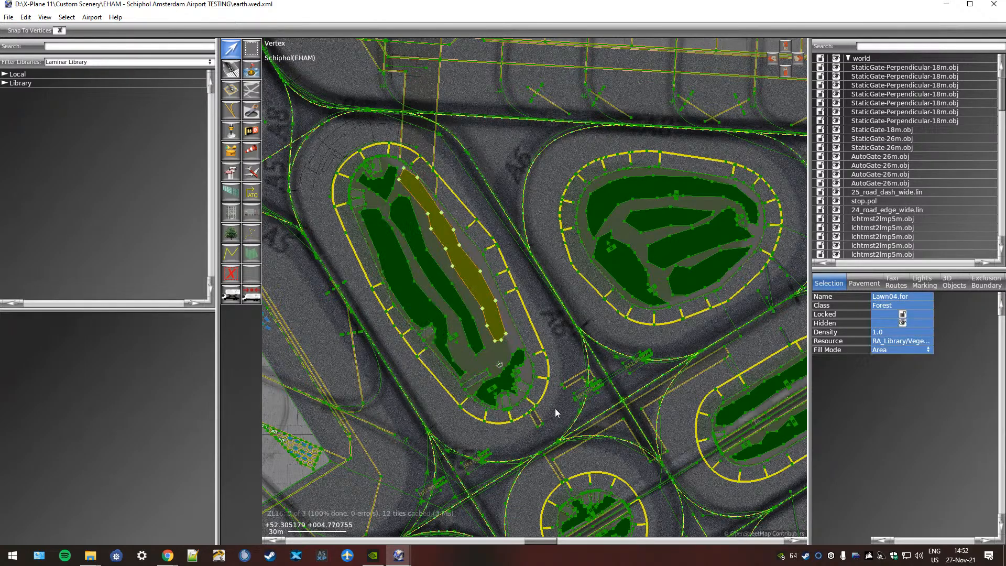
click(407, 287)
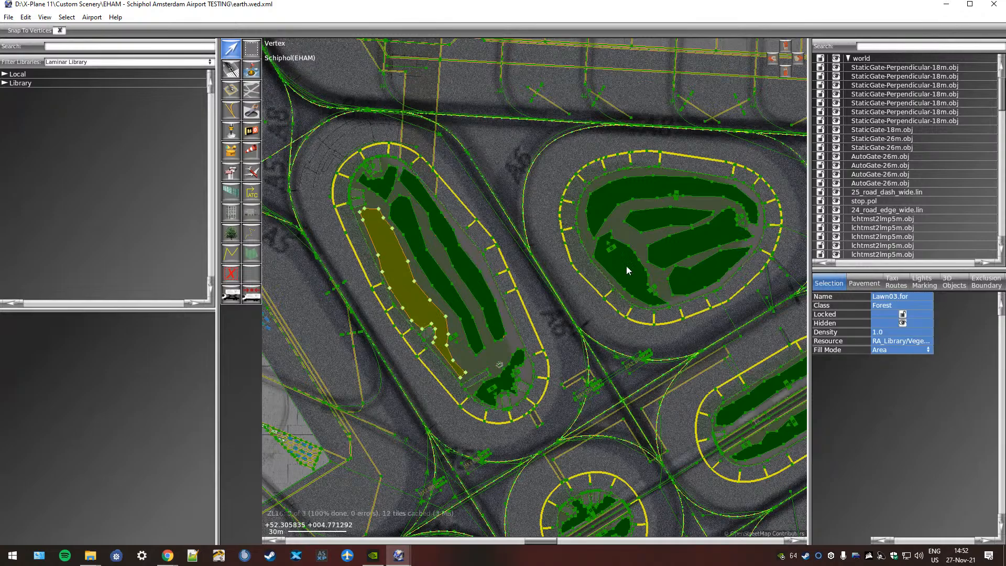
click(627, 266)
click(677, 257)
- Inspect the forest polygons on the grass islands farther southeast and on the small circular island
right_drag(798, 409, 580, 309)
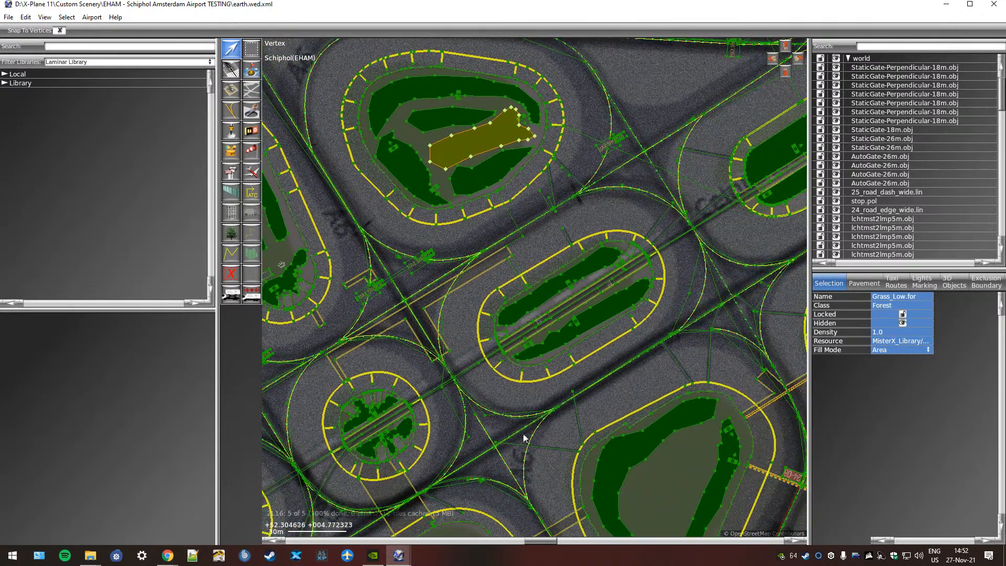
right_drag(611, 404, 528, 274)
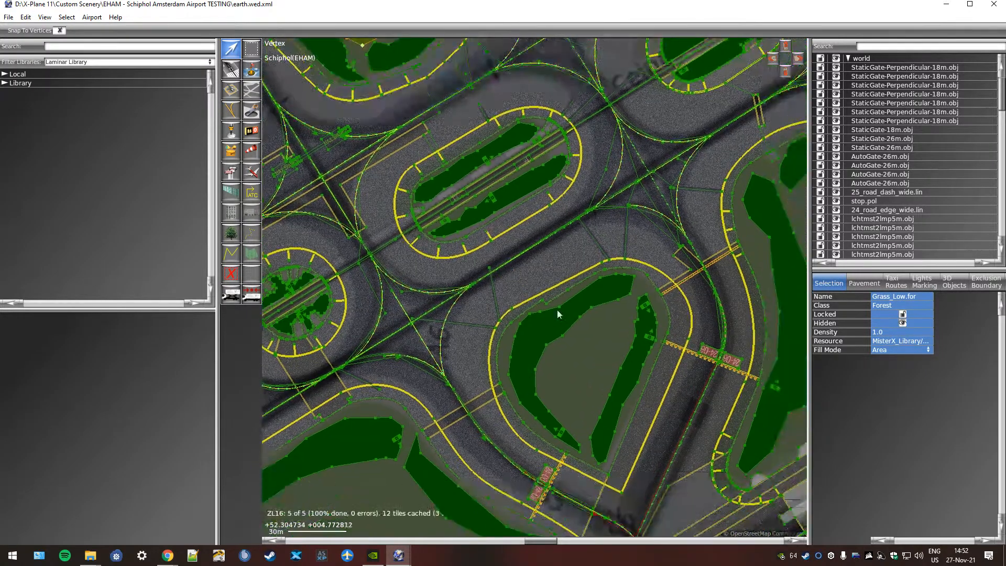
right_drag(682, 423, 473, 356)
click(597, 315)
click(646, 222)
right_drag(494, 239, 739, 413)
right_drag(431, 241, 570, 344)
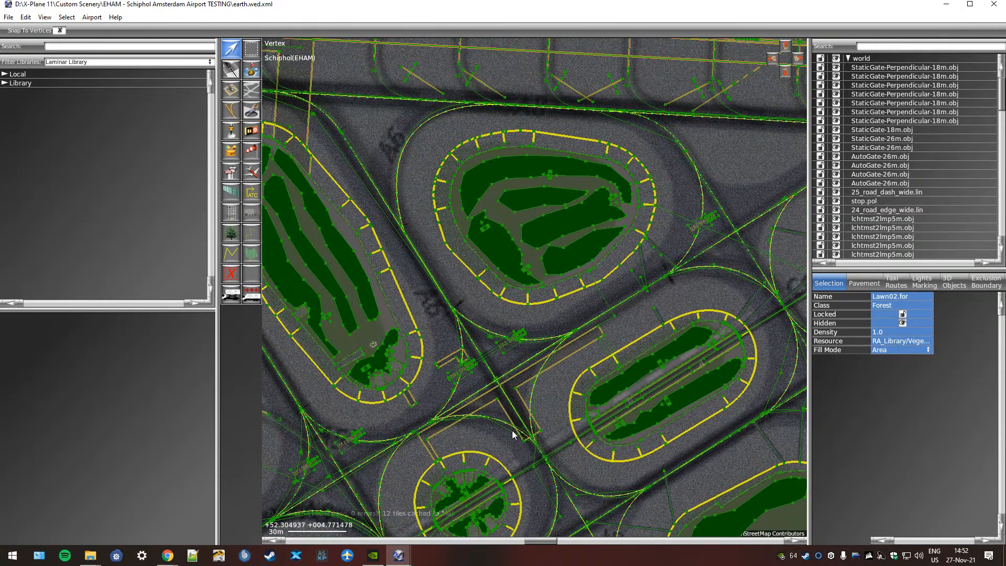
right_drag(512, 429, 564, 344)
scroll(519, 434, up, 4)
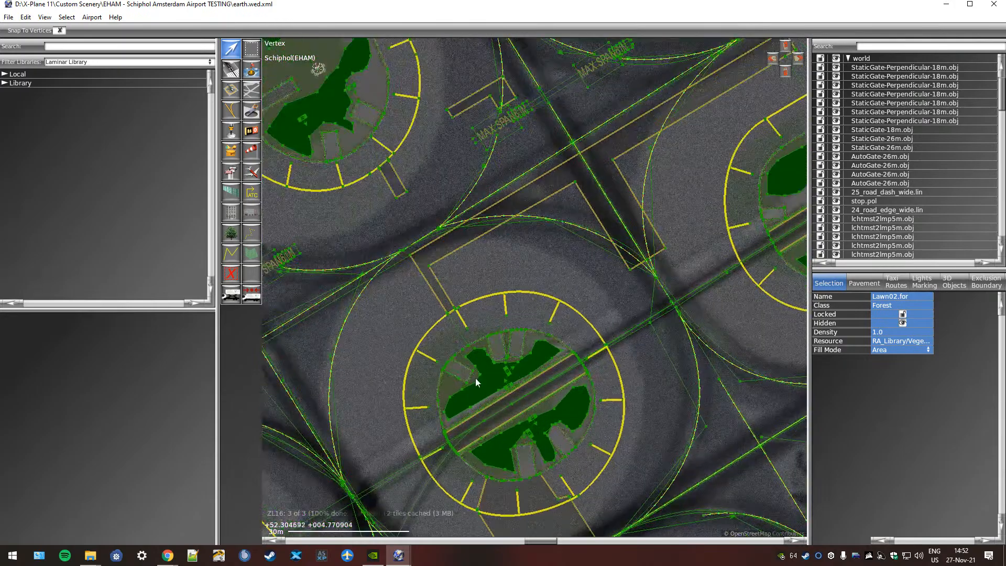
click(515, 428)
scroll(498, 434, down, 3)
scroll(478, 440, down, 1)
- Survey the taxiways, gates and grass islands around A5, A6 and A8 for vegetation polygons
right_drag(444, 438, 588, 302)
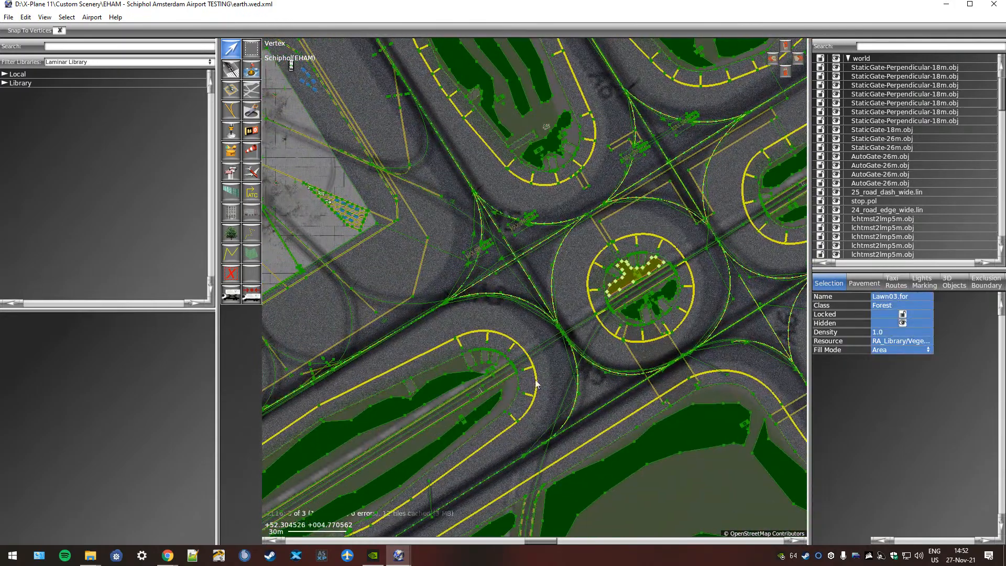
right_drag(385, 388, 530, 346)
right_drag(401, 257, 558, 342)
mouse_move(602, 207)
right_down()
mouse_move(548, 337)
mouse_move(545, 388)
right_up()
right_drag(511, 220, 584, 402)
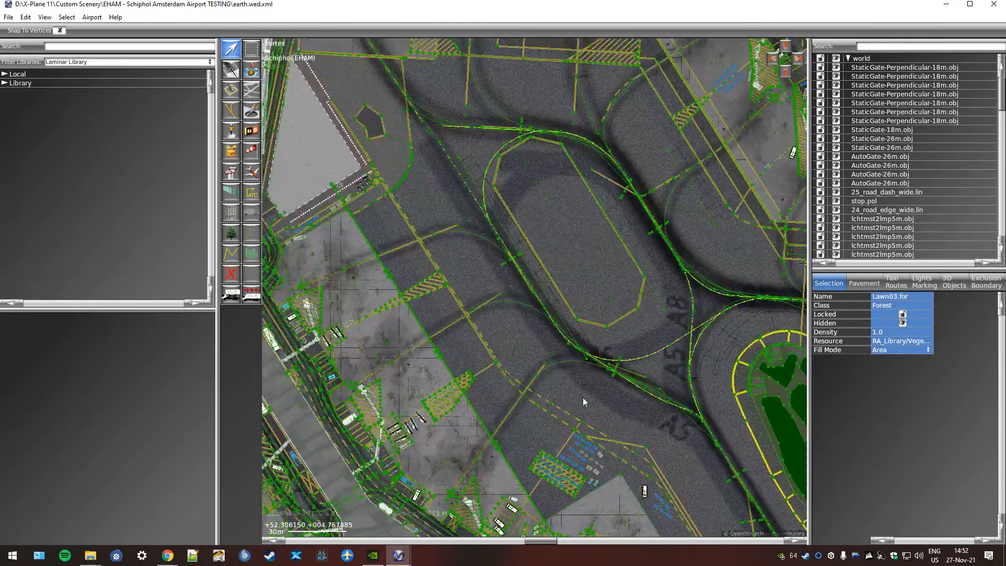
right_drag(650, 284, 726, 409)
right_drag(592, 216, 404, 344)
right_drag(509, 329, 432, 311)
right_drag(591, 446, 401, 327)
right_drag(642, 435, 454, 298)
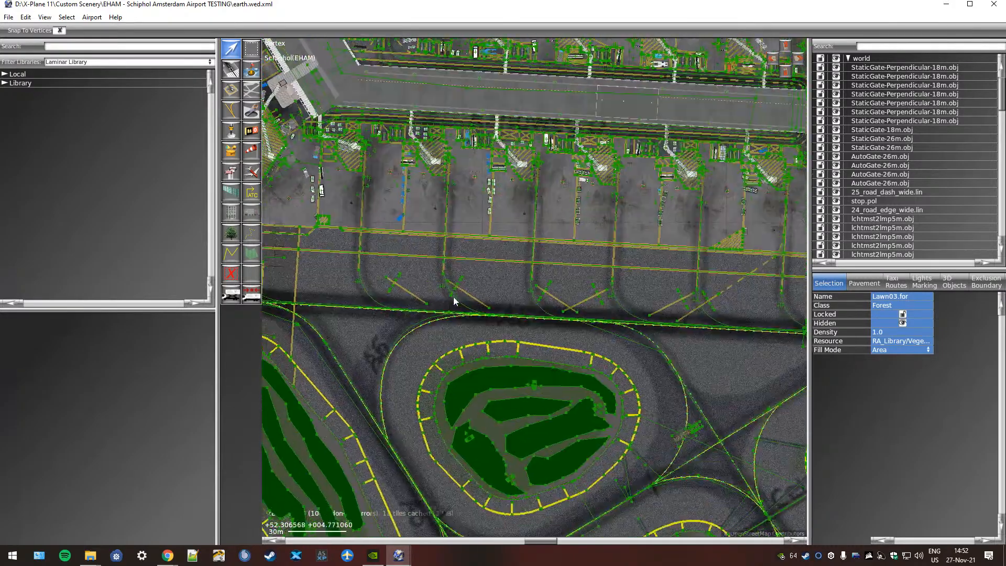
right_drag(409, 435, 546, 328)
right_drag(527, 435, 497, 321)
right_drag(580, 372, 433, 286)
mouse_move(615, 371)
right_down()
mouse_move(466, 271)
mouse_move(449, 232)
right_up()
right_drag(355, 288, 426, 371)
right_drag(392, 294, 497, 368)
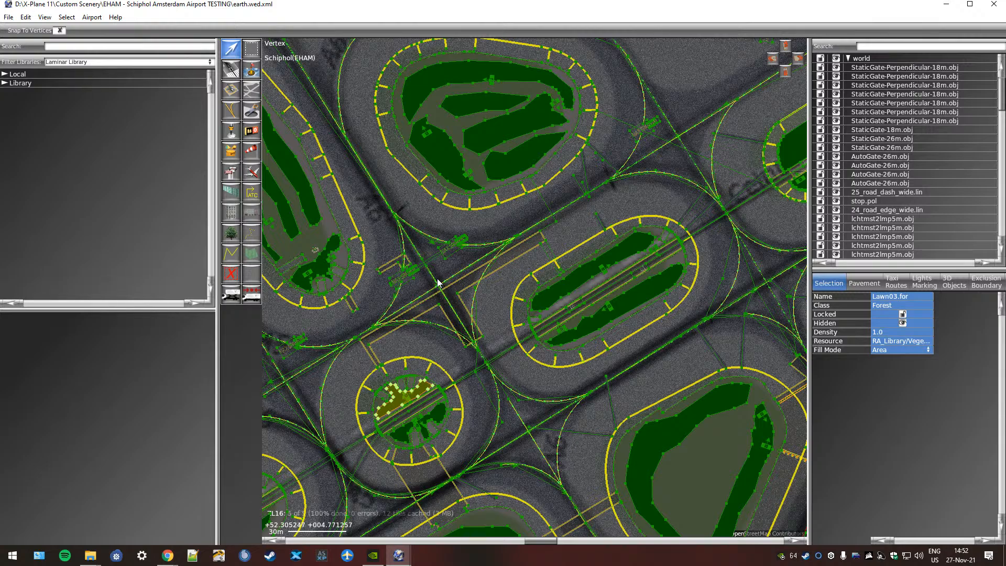
right_drag(438, 283, 532, 365)
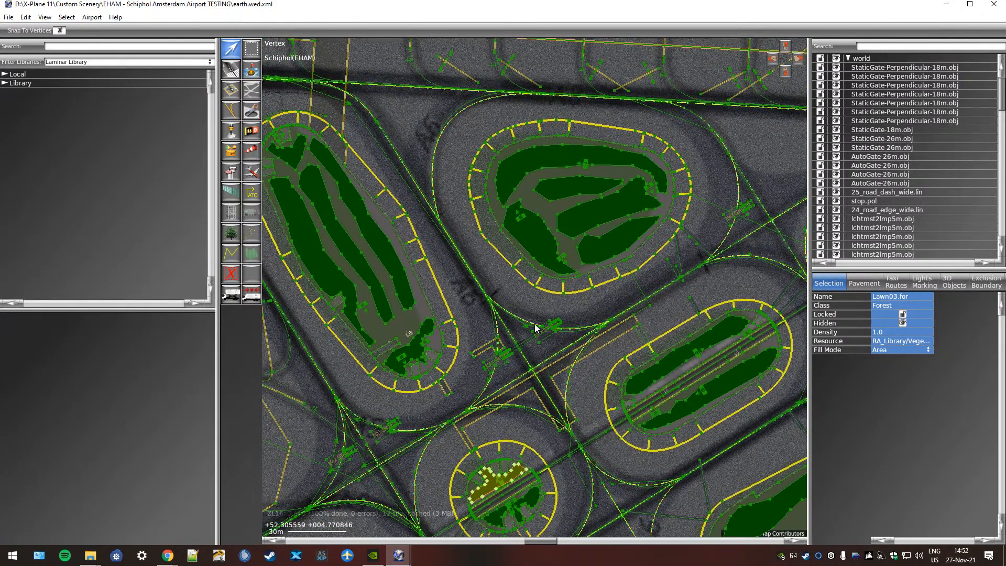
right_drag(494, 288, 570, 317)
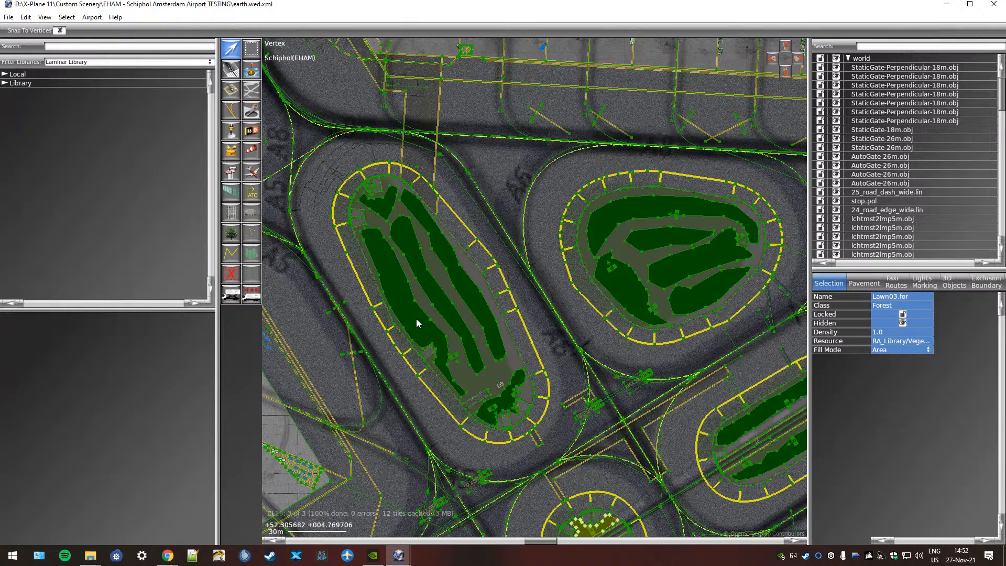
- Delete the three long lawn forest polygons and the small northern one from the elongated island between A5 and A6
click(398, 288)
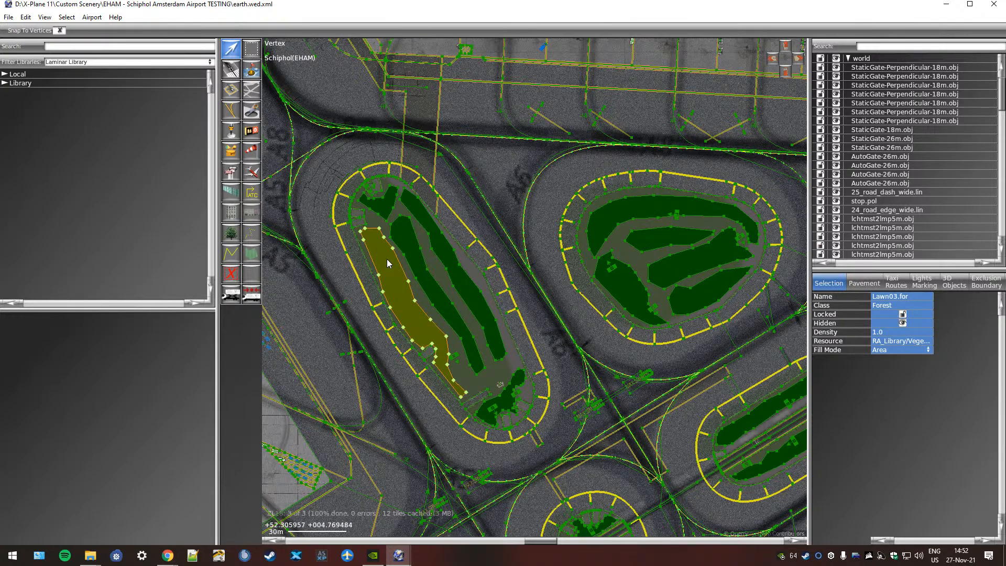
key(Delete)
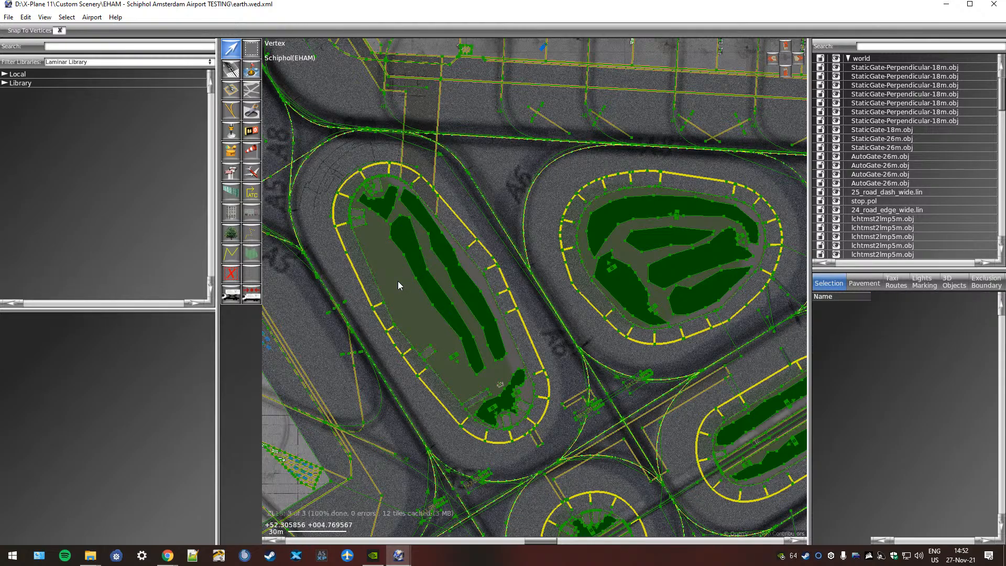
click(413, 254)
click(413, 253)
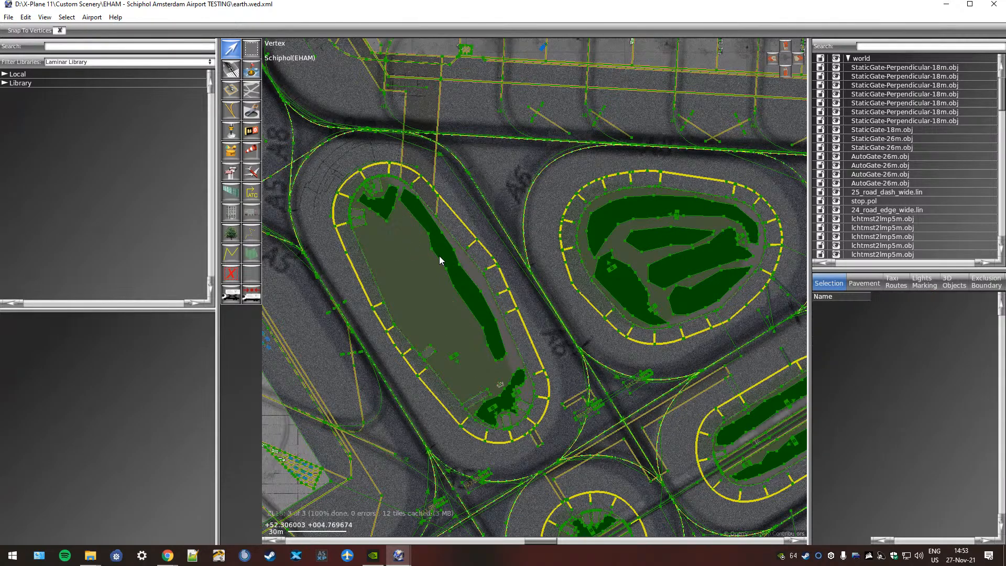
click(448, 259)
click(448, 258)
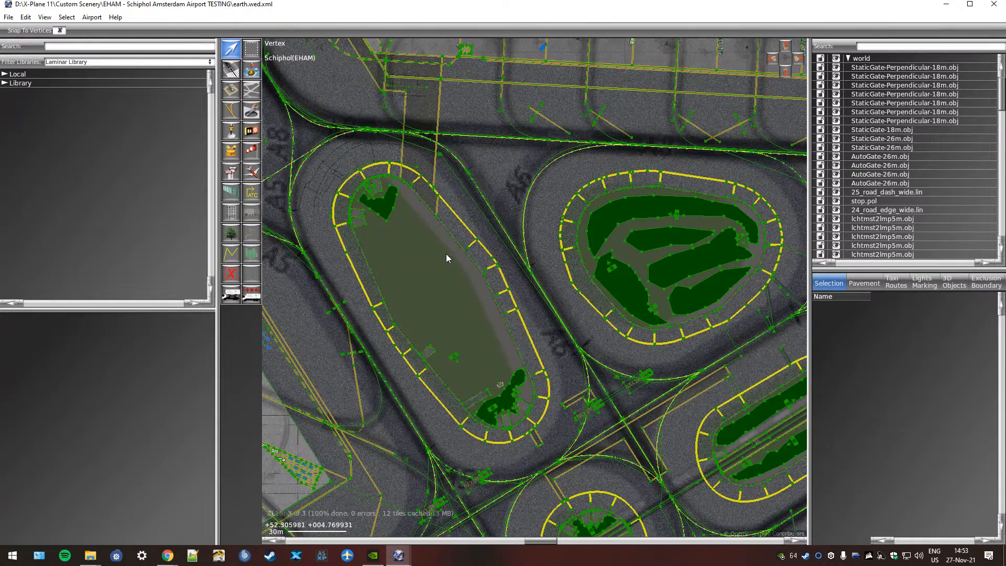
click(386, 210)
click(383, 209)
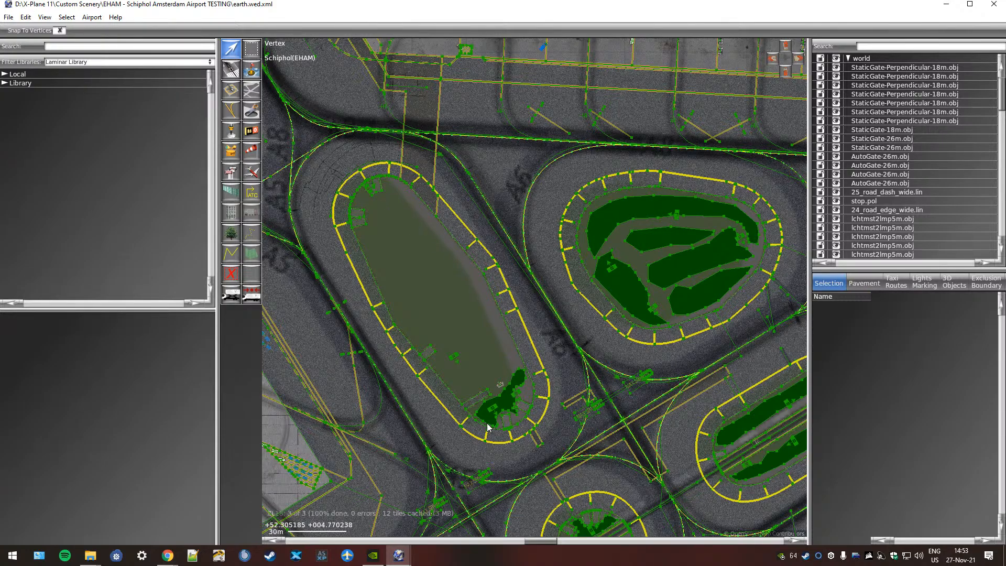
- Inspect the Lawn03.for forest polygon and the taxi signs at the southern end of the elongated island
scroll(493, 382, up, 5)
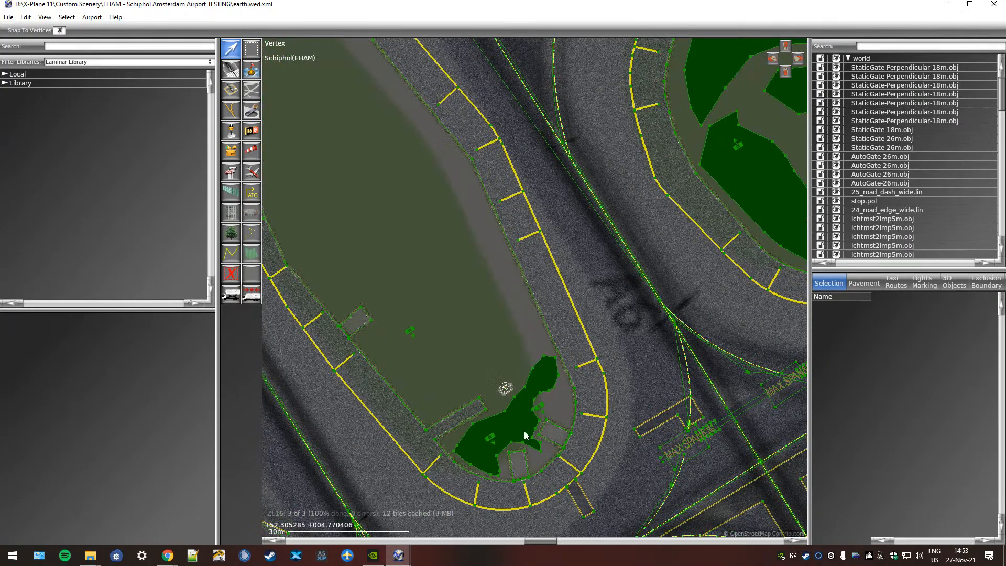
right_drag(526, 435, 483, 382)
scroll(482, 371, up, 1)
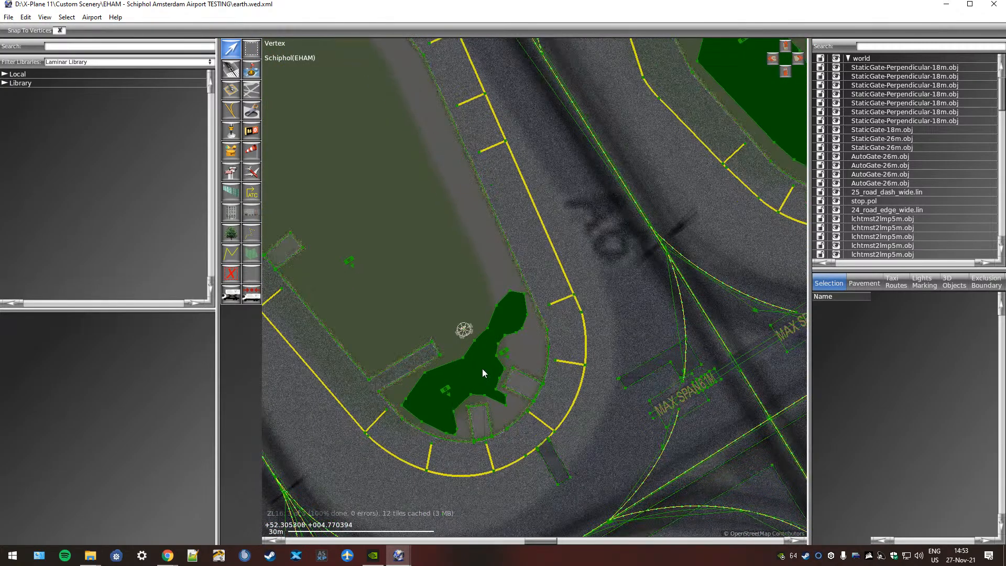
click(511, 318)
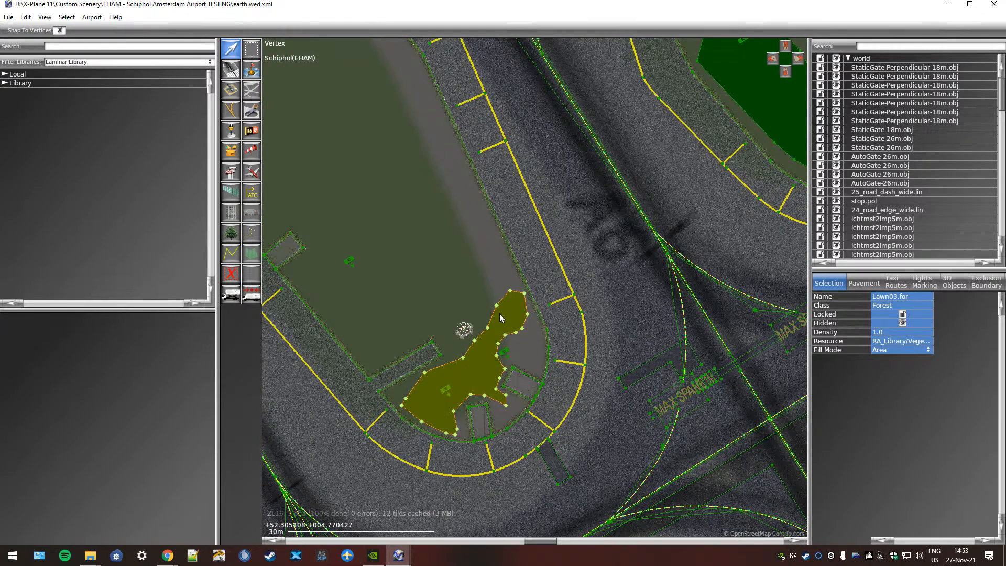
click(445, 391)
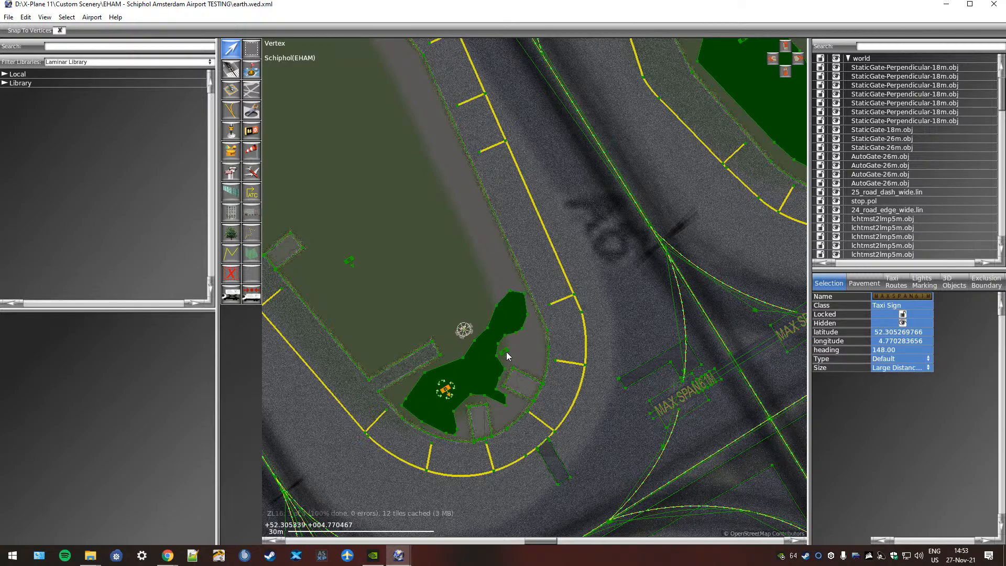
click(368, 277)
click(446, 390)
click(506, 351)
click(447, 389)
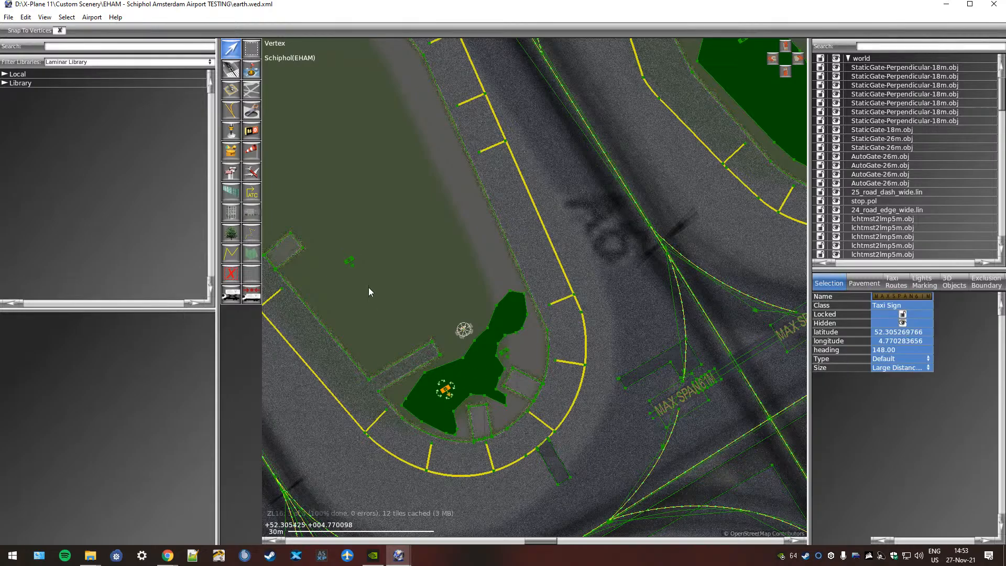
click(350, 262)
click(445, 392)
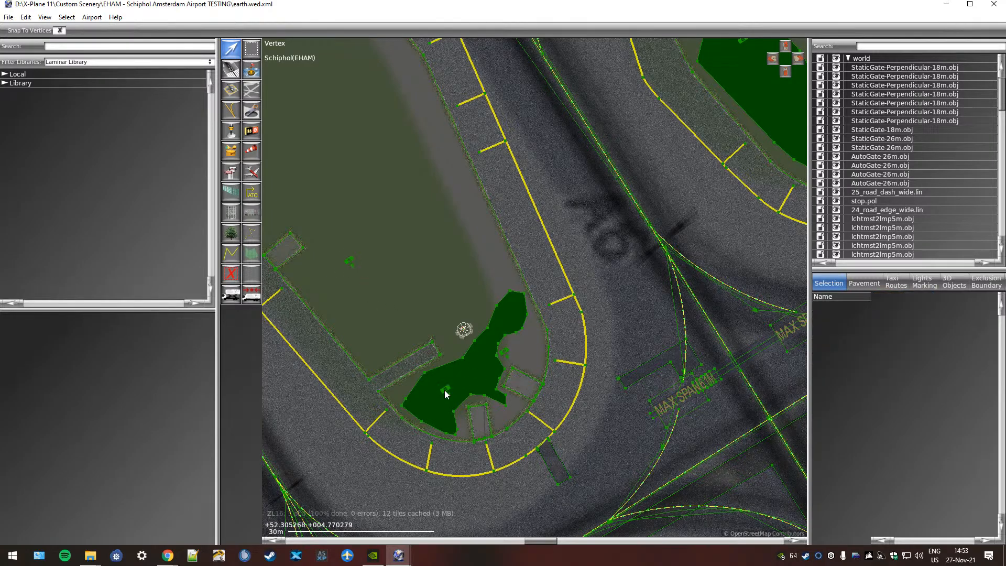
click(445, 391)
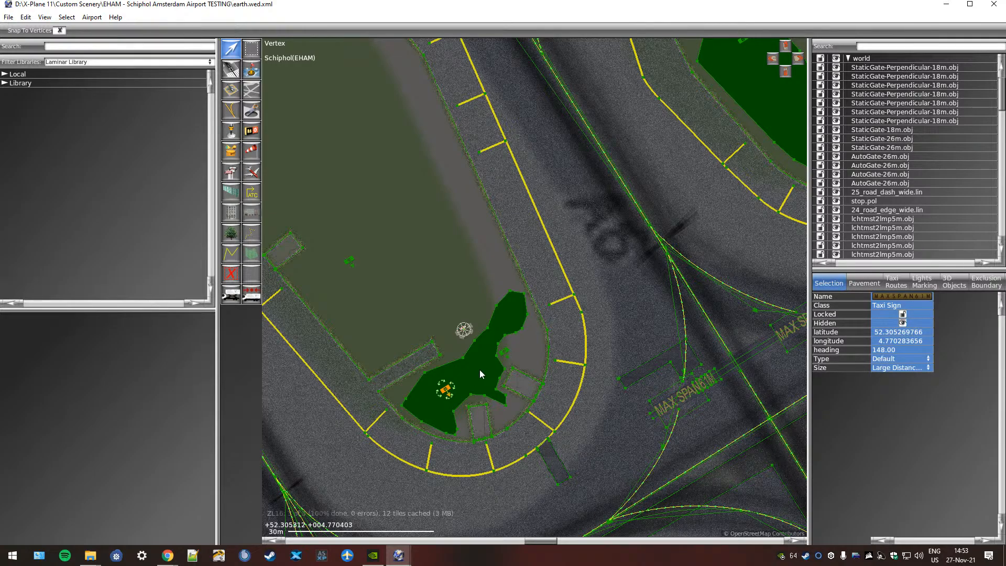
- Delete the last Lawn03.for forest polygon at the southern end of the elongated island between A5 and A6
click(472, 374)
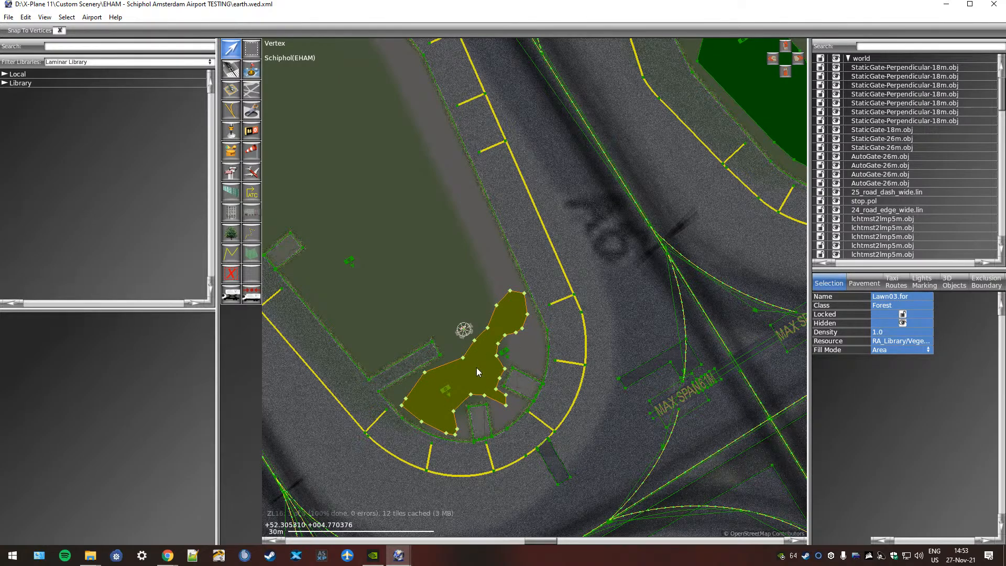
key(Delete)
right_drag(377, 244, 595, 485)
right_drag(474, 299, 481, 338)
scroll(431, 267, down, 1)
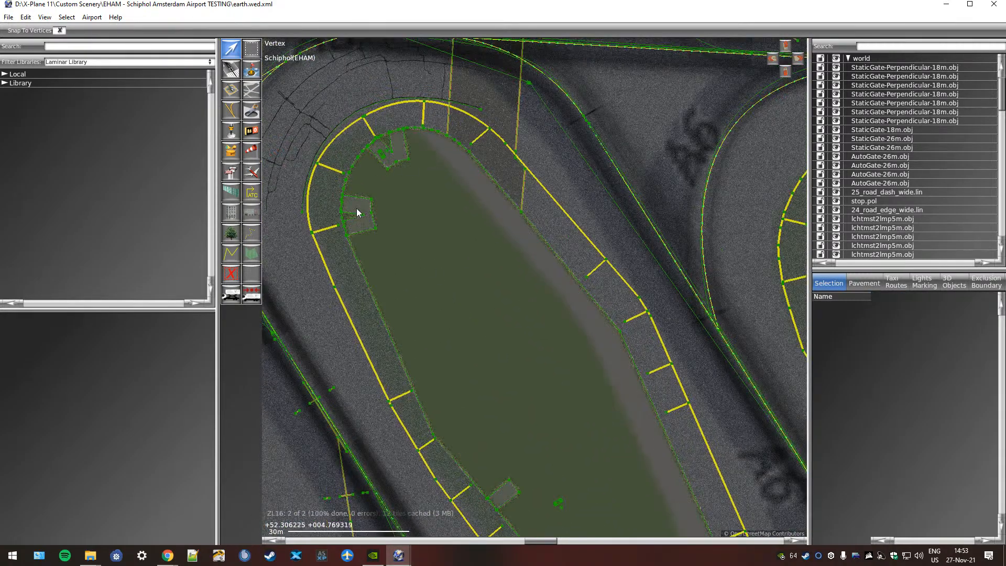
right_drag(543, 426, 534, 334)
right_drag(520, 371, 505, 331)
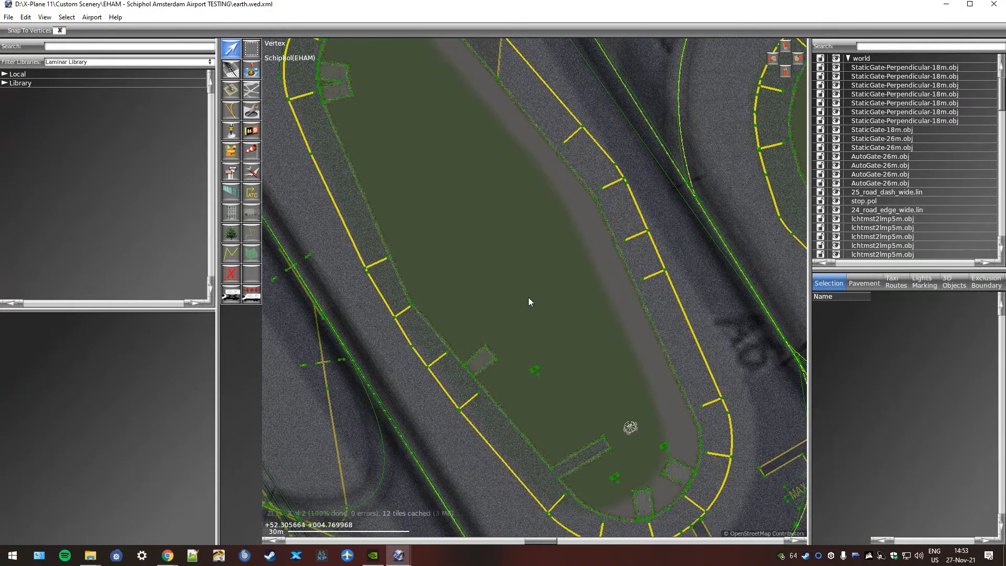
scroll(527, 297, down, 1)
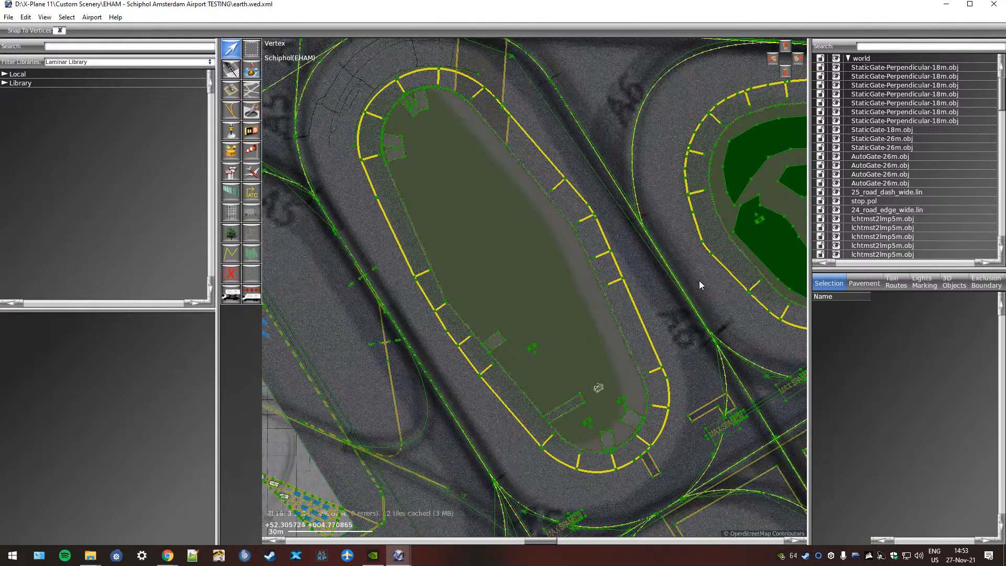
- Delete the large curved northern forest polygon and the narrow one below it on the rounded island east of A6
right_drag(699, 281, 447, 373)
right_drag(631, 305, 535, 322)
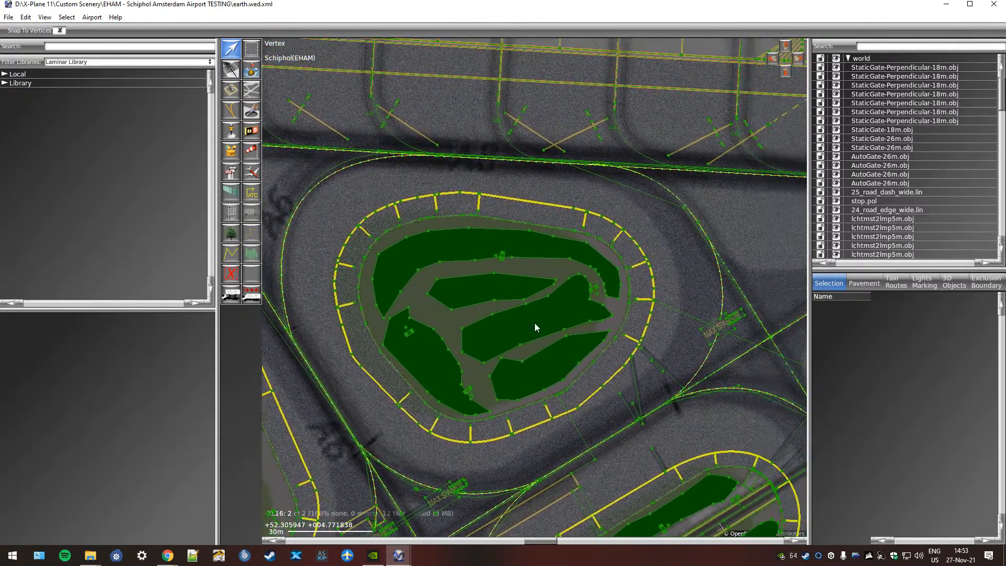
click(411, 258)
key(Delete)
click(467, 288)
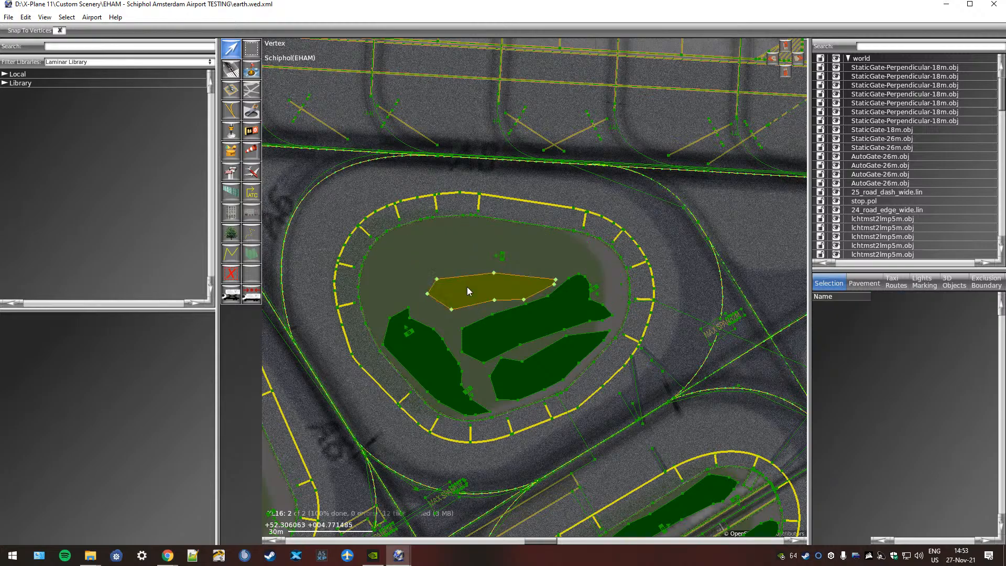
key(Delete)
- Compare the properties of the three remaining forest polygons on the rounded island east of A6
click(512, 337)
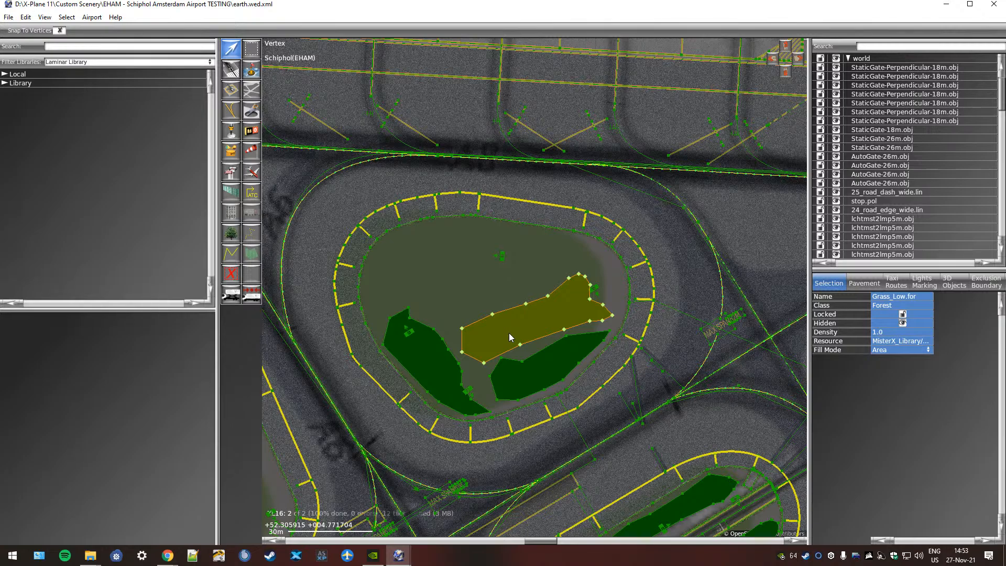
click(540, 373)
click(507, 350)
click(419, 357)
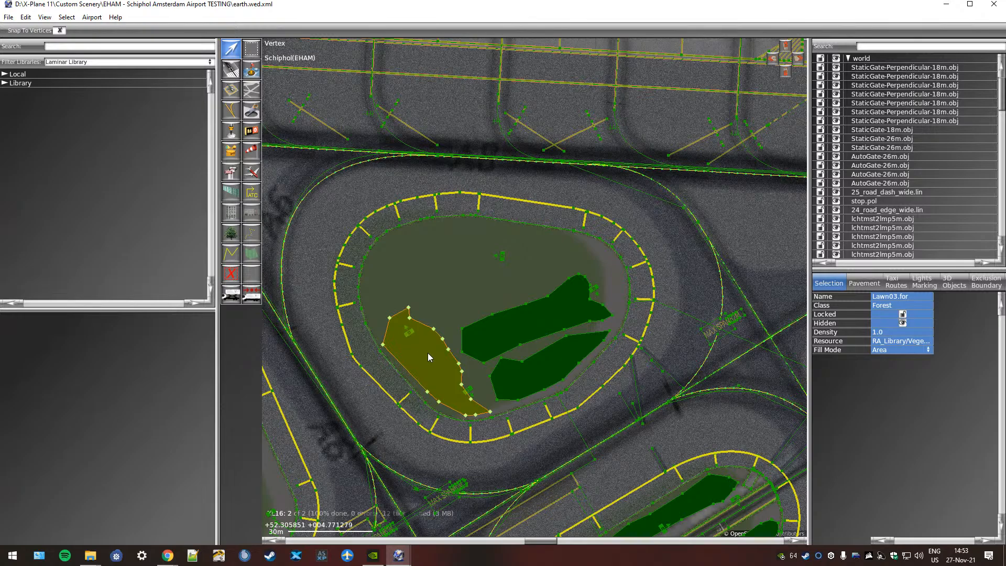
click(495, 338)
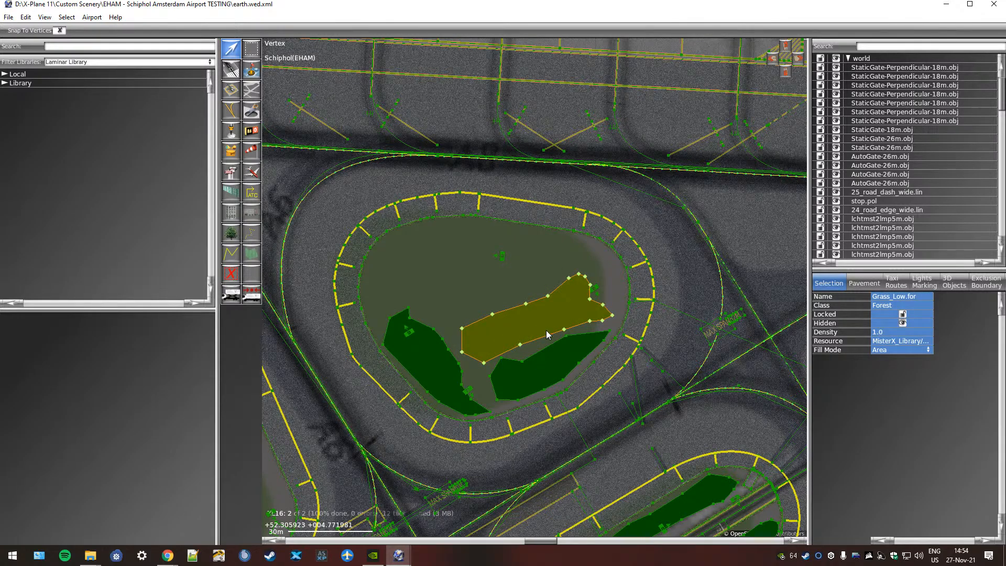
click(420, 357)
click(517, 327)
click(551, 351)
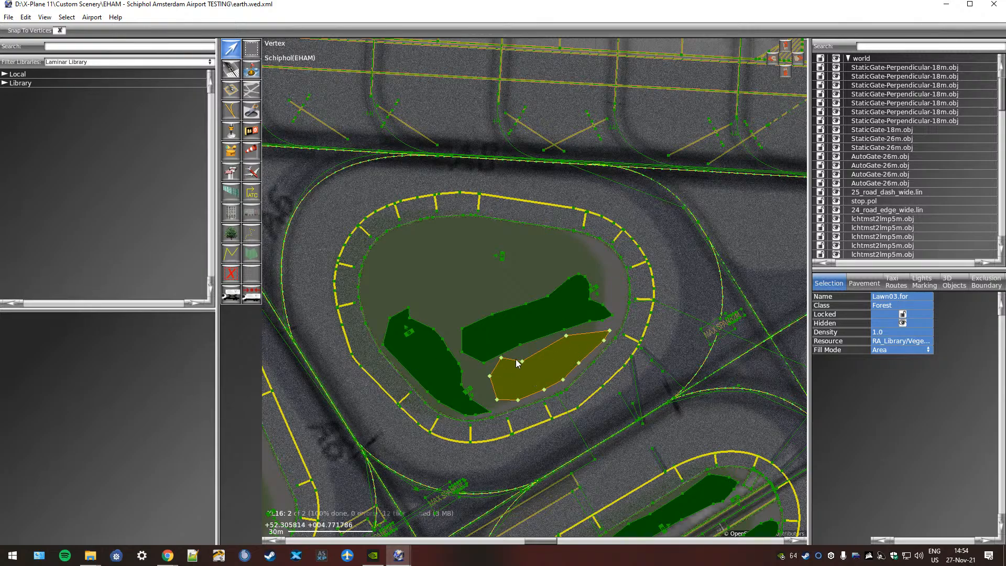
- Delete the western Lawn03.for, the central Grass_Low.for and the southeastern Lawn03.for forest polygons from the rounded island
click(429, 360)
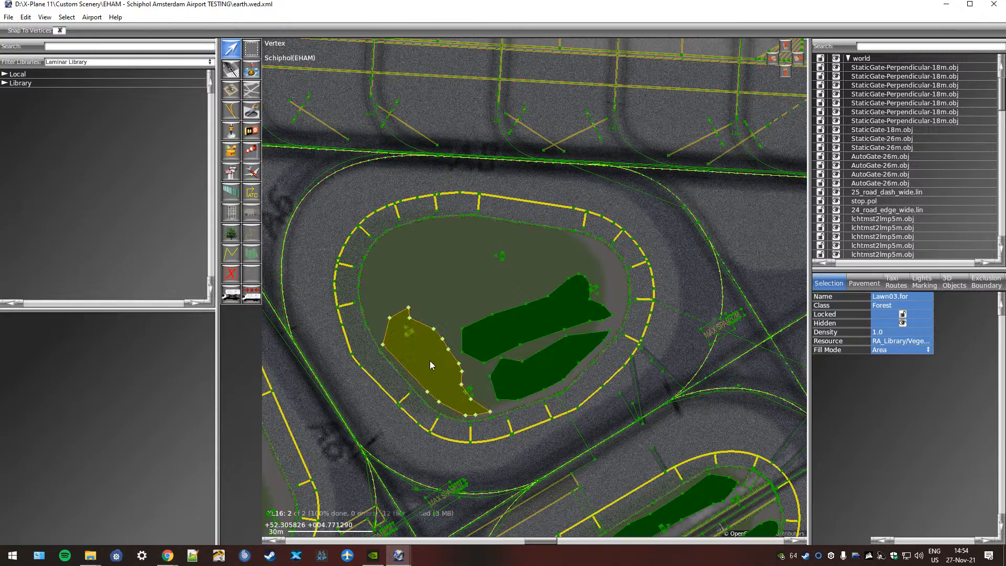
key(Delete)
click(524, 329)
key(Delete)
click(554, 354)
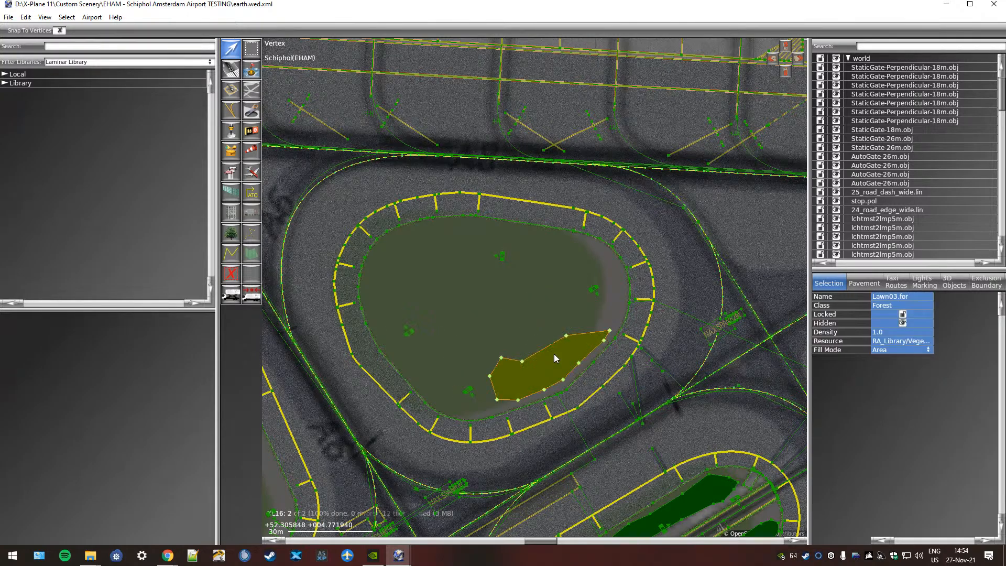
key(Delete)
- Check the types of the forest polygons on the two narrow islands southeast and east of the rounded island
right_drag(655, 418, 520, 255)
click(485, 376)
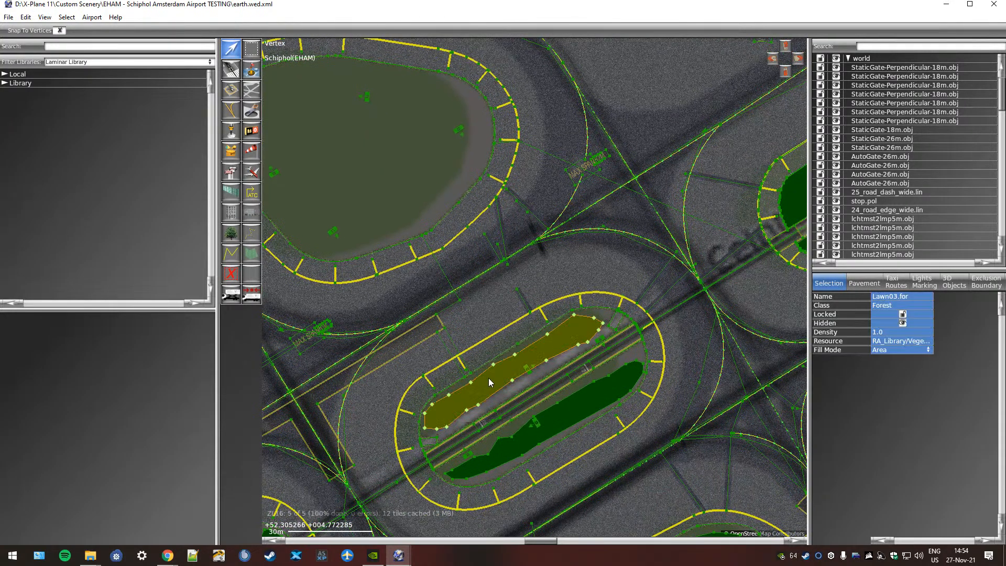
click(562, 421)
right_drag(562, 422, 362, 457)
click(594, 254)
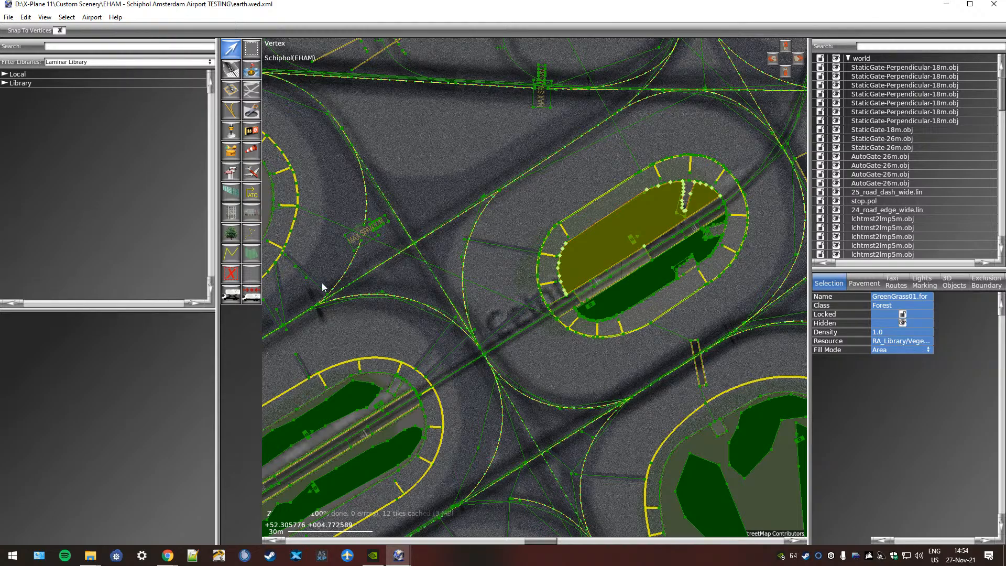
- Delete the long GreenGrass01.for forest polygon on the strip at the eastern end of the pier apron
right_drag(411, 234, 503, 349)
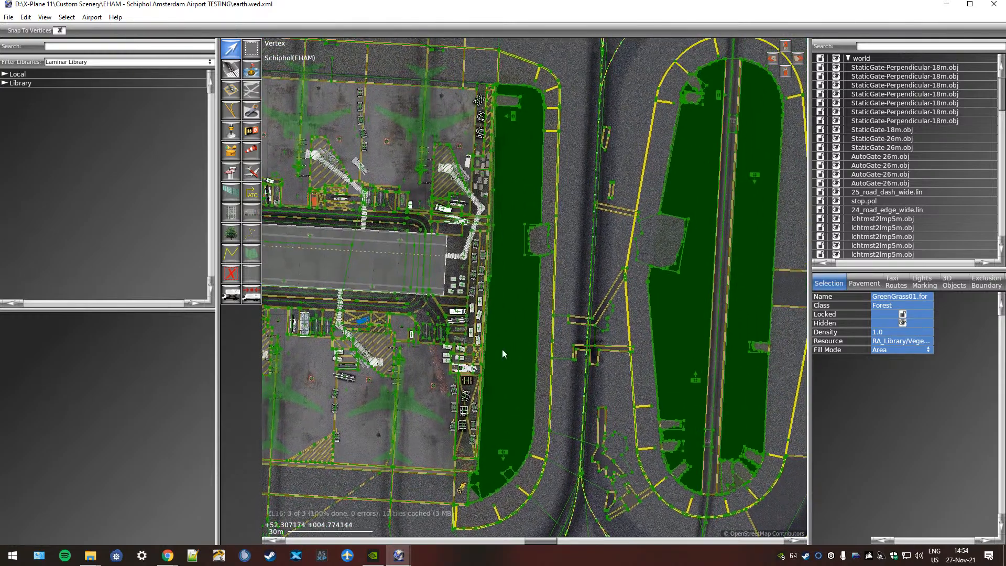
click(509, 361)
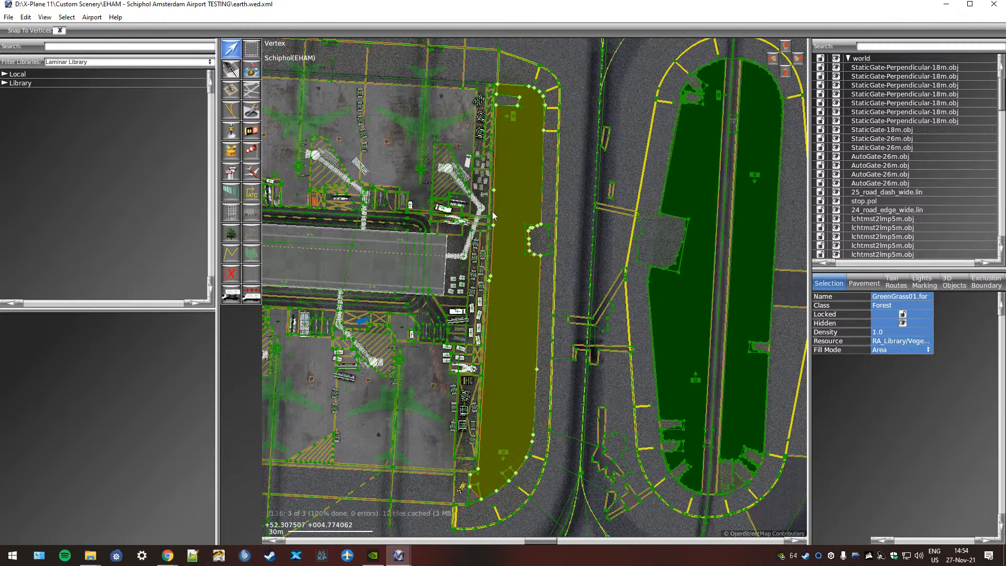
key(Delete)
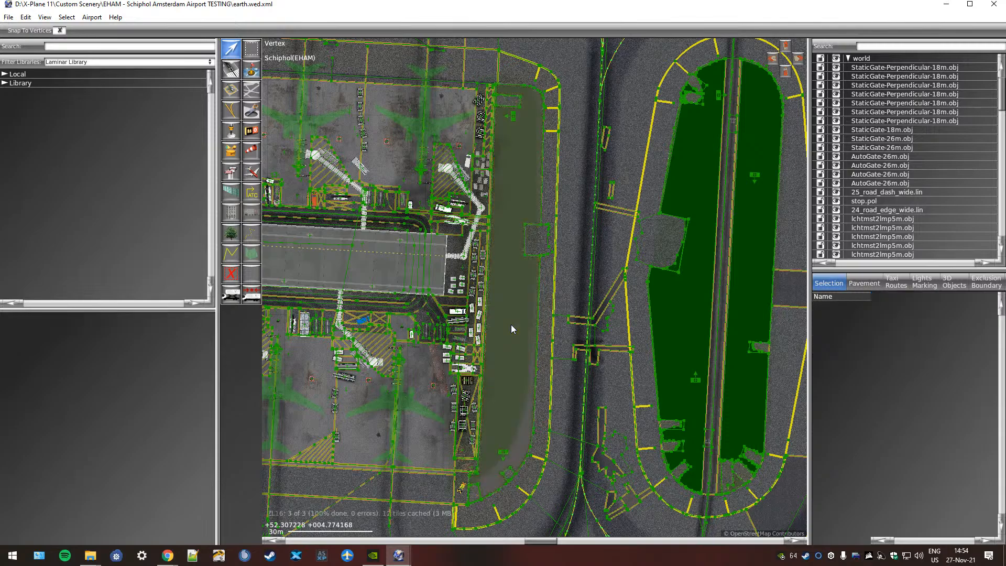
right_drag(455, 476, 671, 291)
right_drag(469, 432, 596, 370)
right_drag(395, 476, 627, 219)
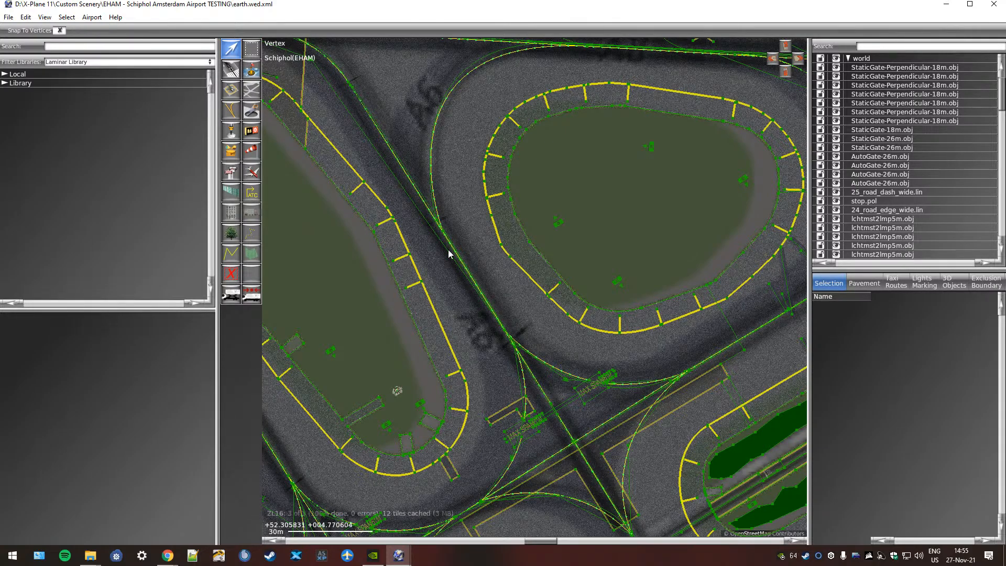
right_drag(451, 252, 622, 343)
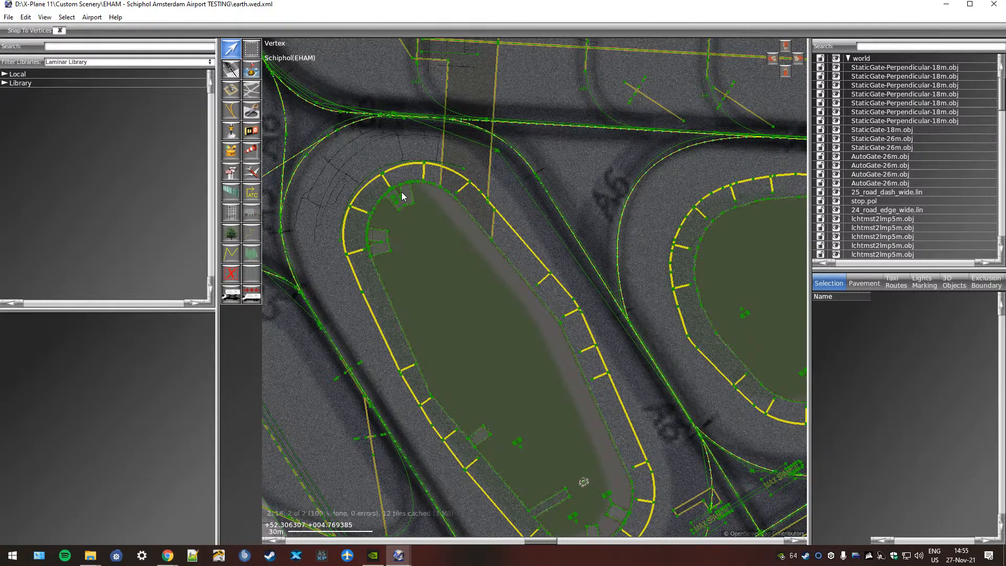
- Set the target X-Plane version of the scenery to X-Plane 11.30
click(8, 18)
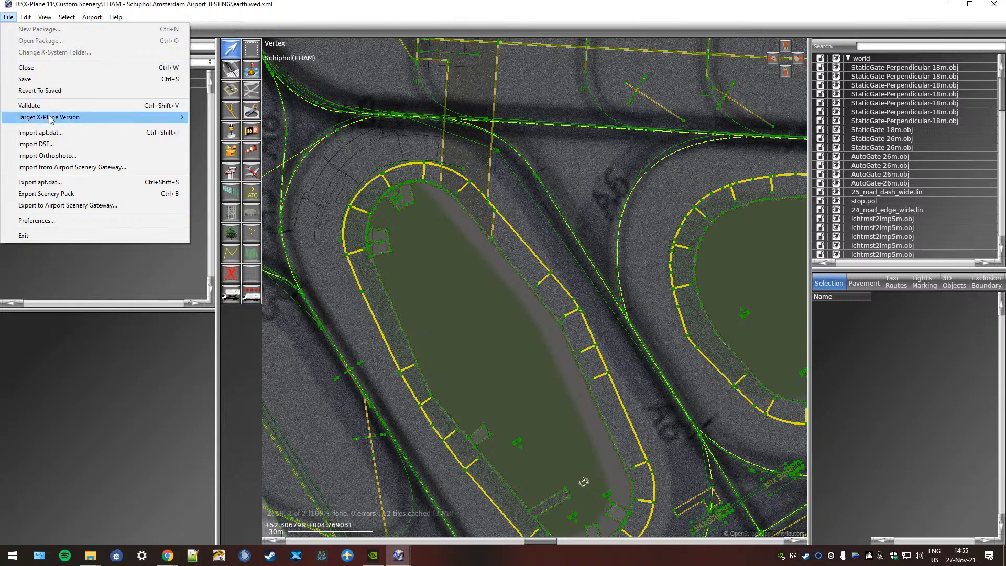
mouse_move(57, 122)
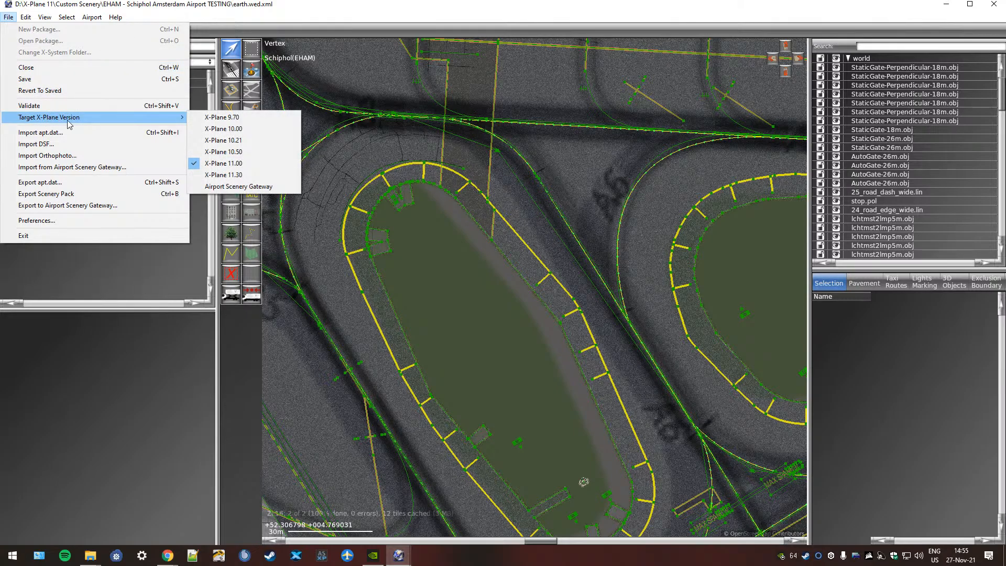
click(245, 177)
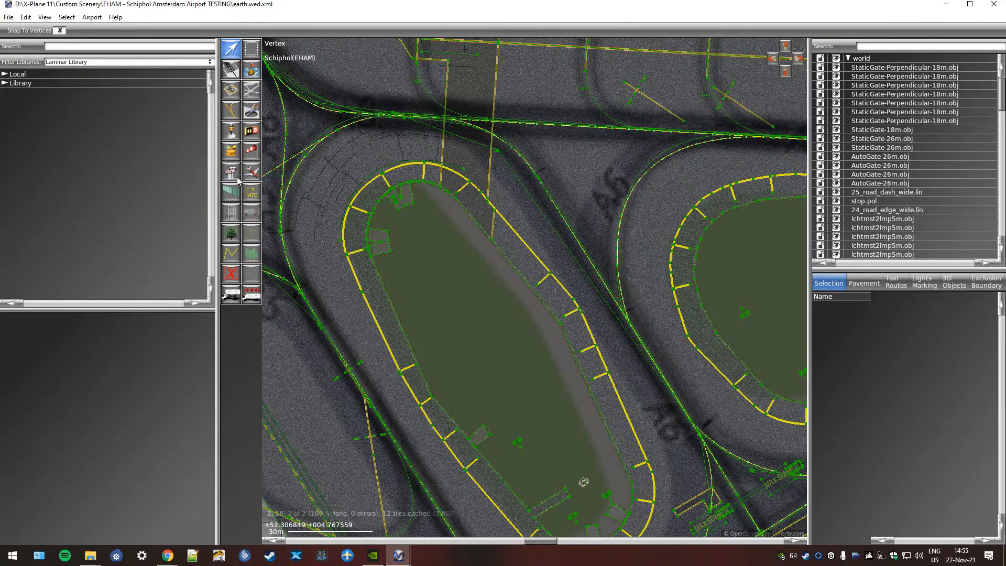
- Validate the scenery and examine the ground routes warning and the frequency error in the enlarged result list
click(8, 18)
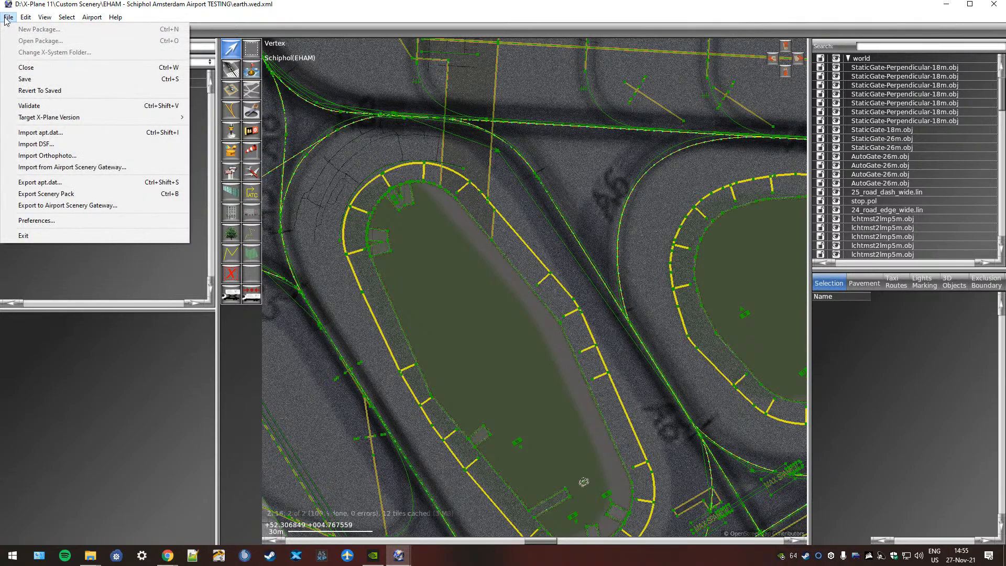
click(54, 108)
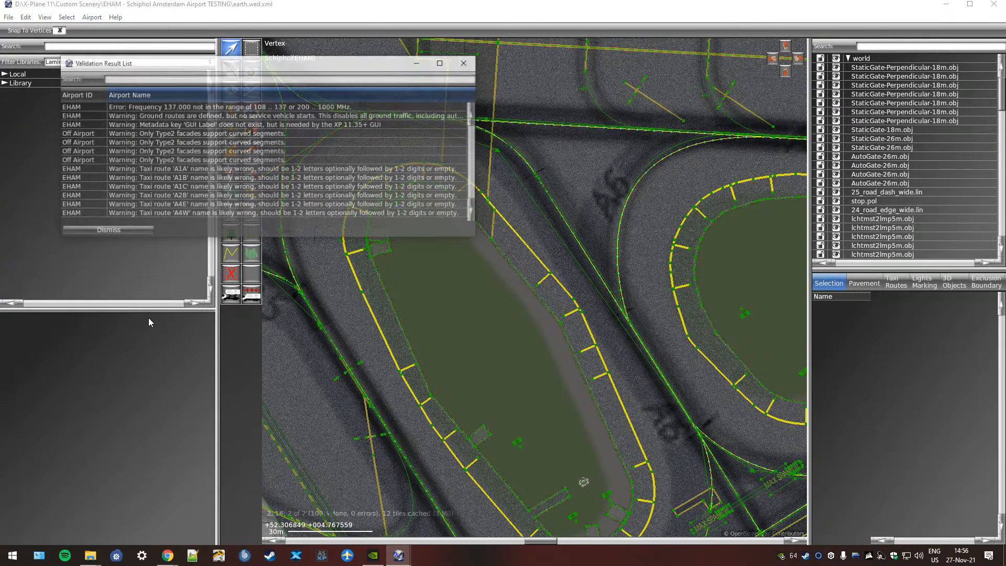
drag(154, 64, 335, 84)
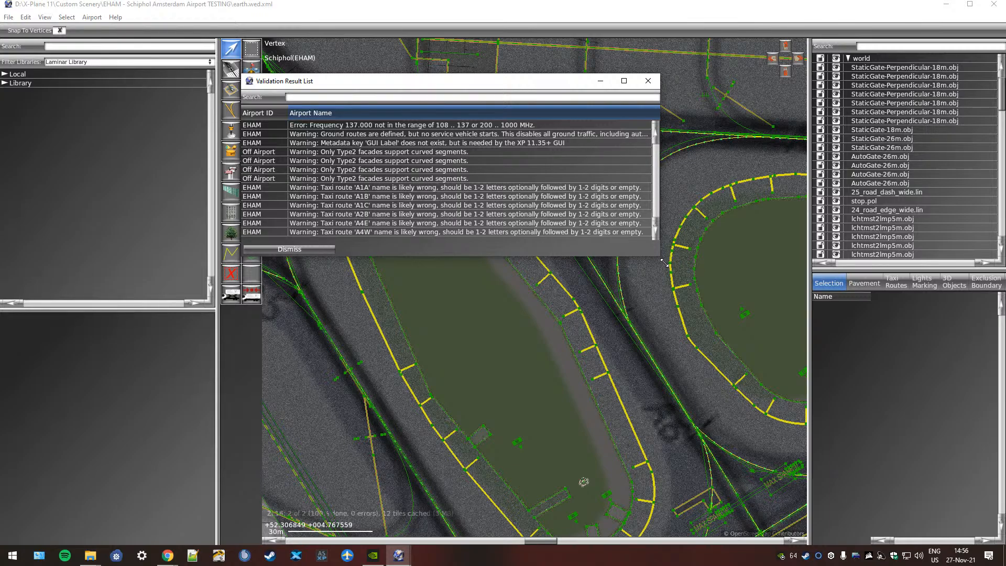
drag(664, 261, 682, 338)
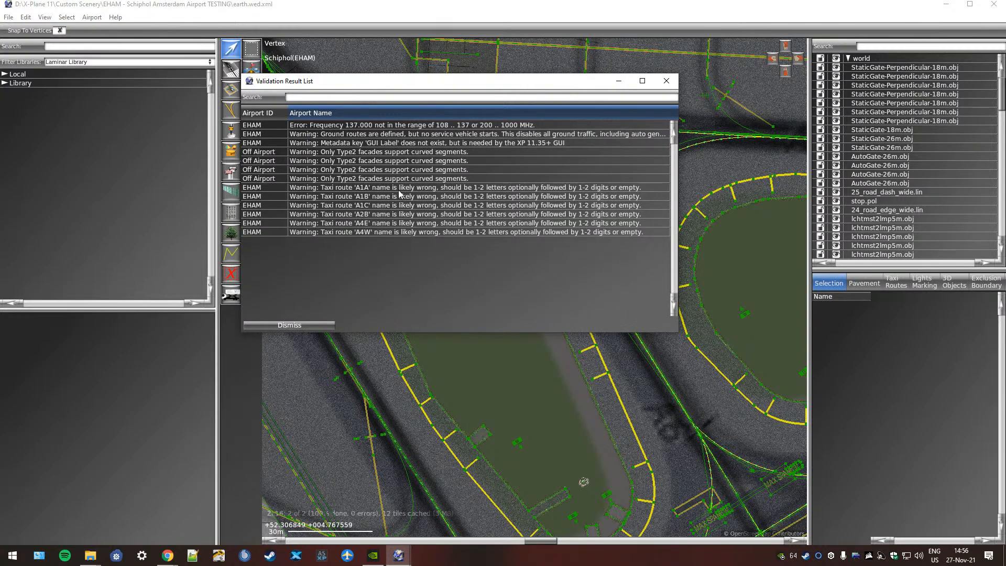
click(314, 134)
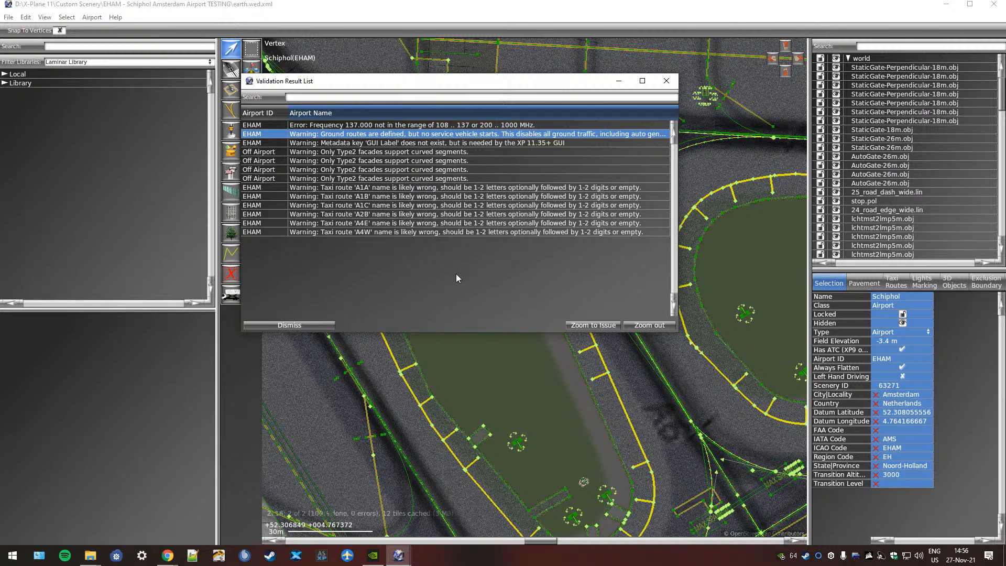
click(312, 126)
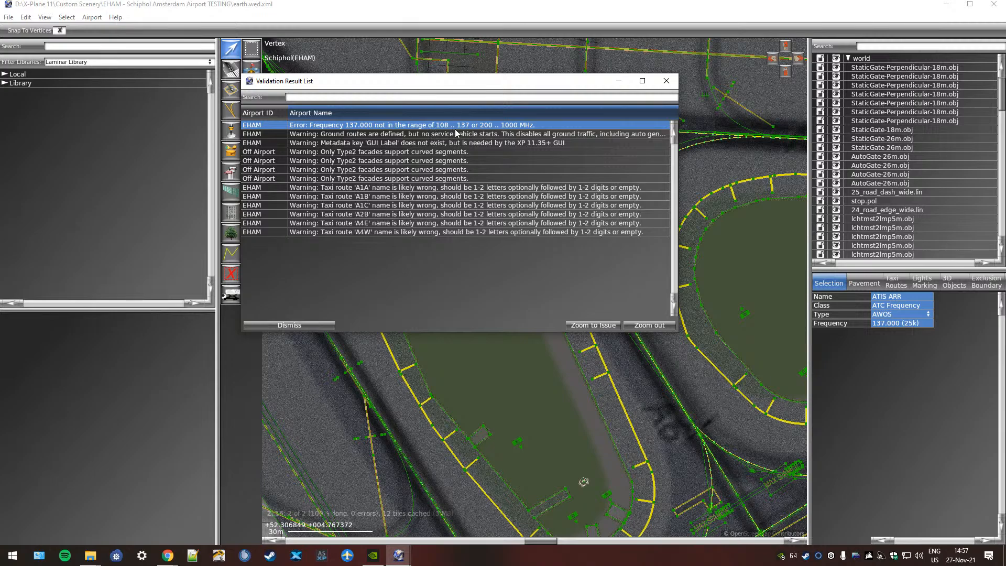
- Close the validation results and set the ATIS ARR frequency to 136.000
click(666, 81)
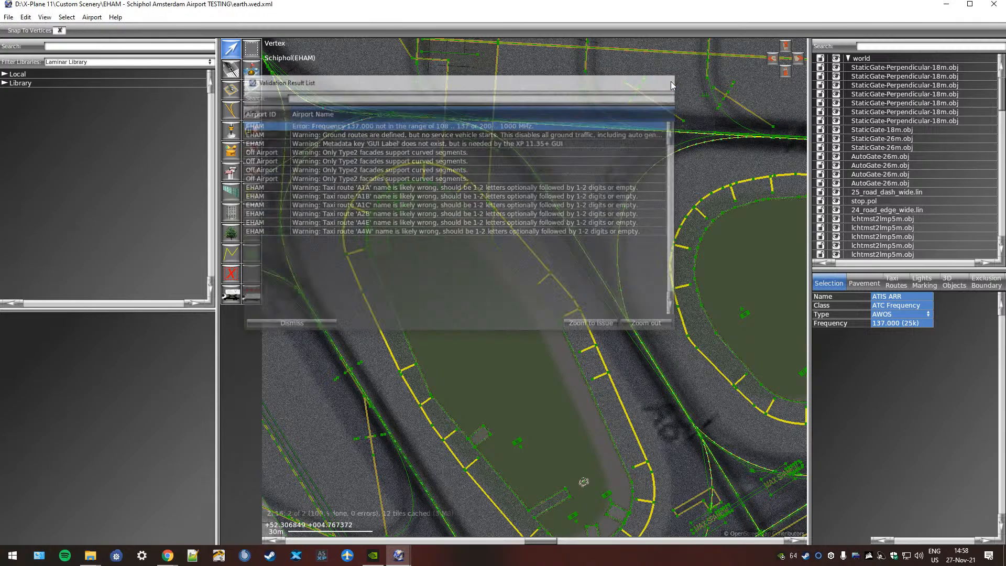
click(905, 323)
click(924, 323)
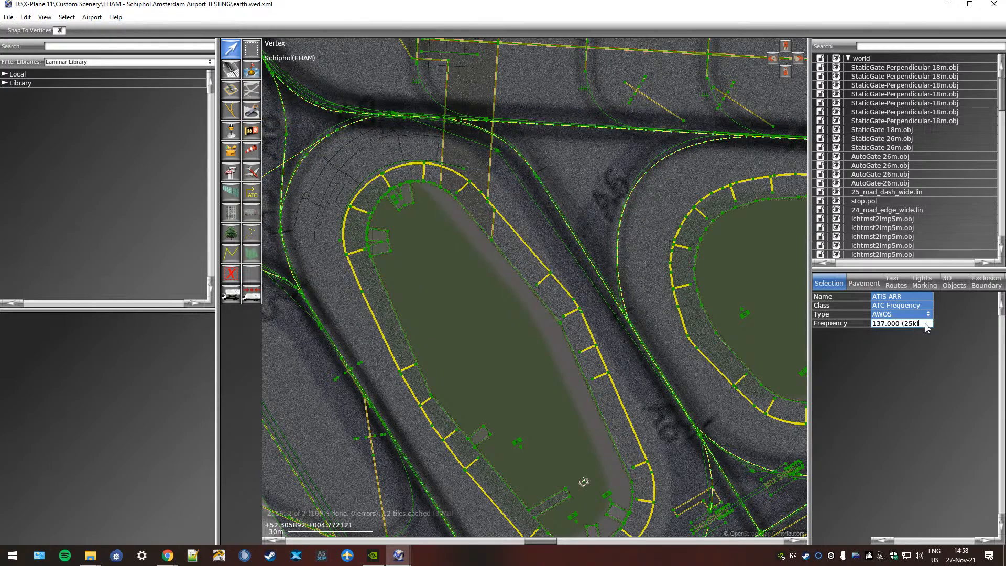
key(Return)
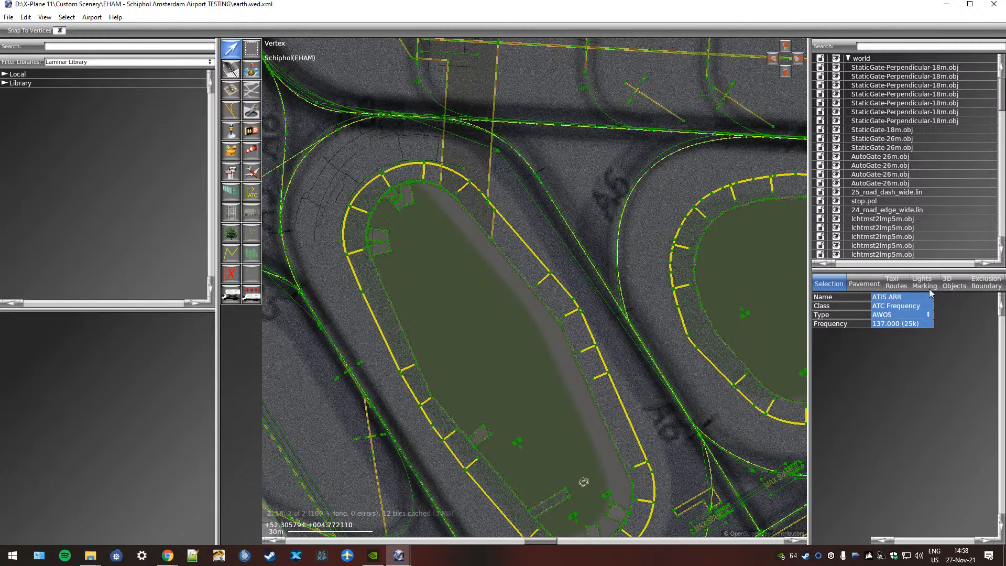
click(927, 314)
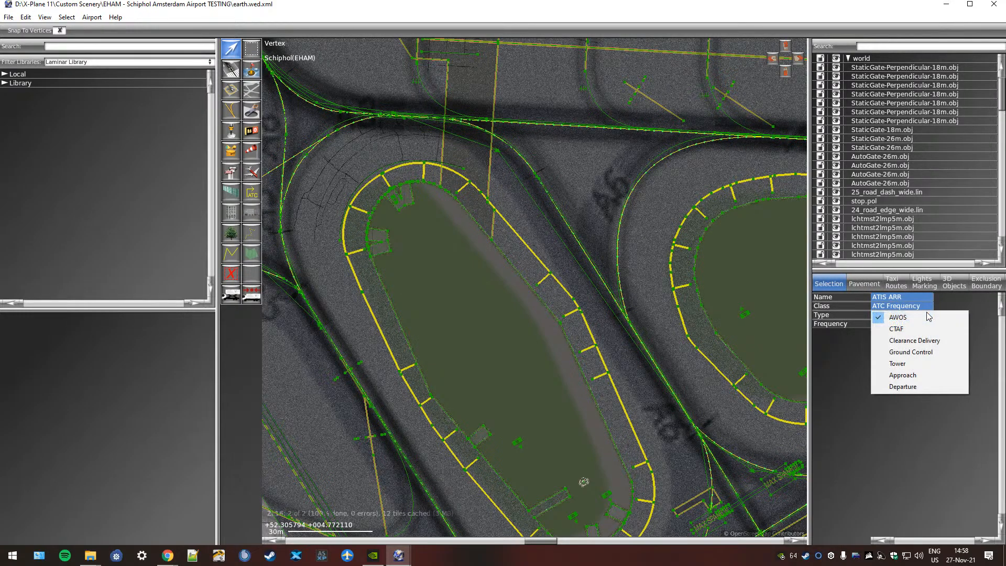
click(973, 310)
click(892, 323)
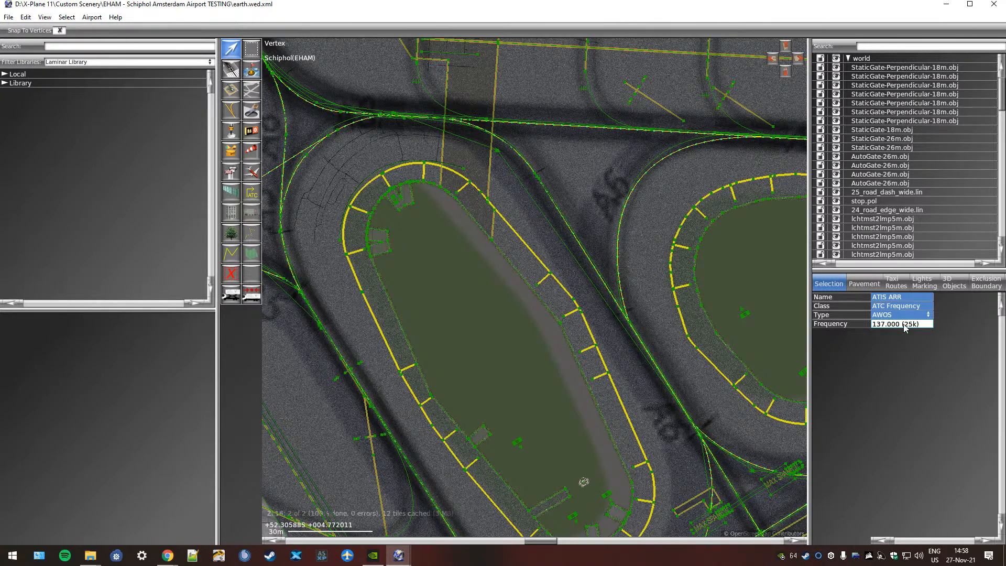
key(BackSpace)
text(6)
- Validate the scenery again, examine the ground routes, taxi route A4W and facade warnings, and waive the warnings
click(8, 17)
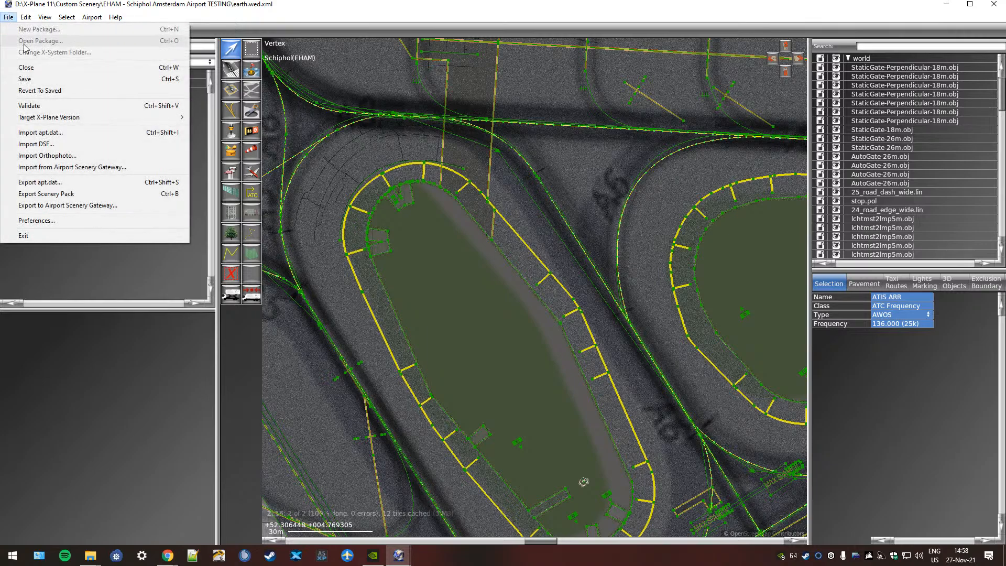
click(63, 107)
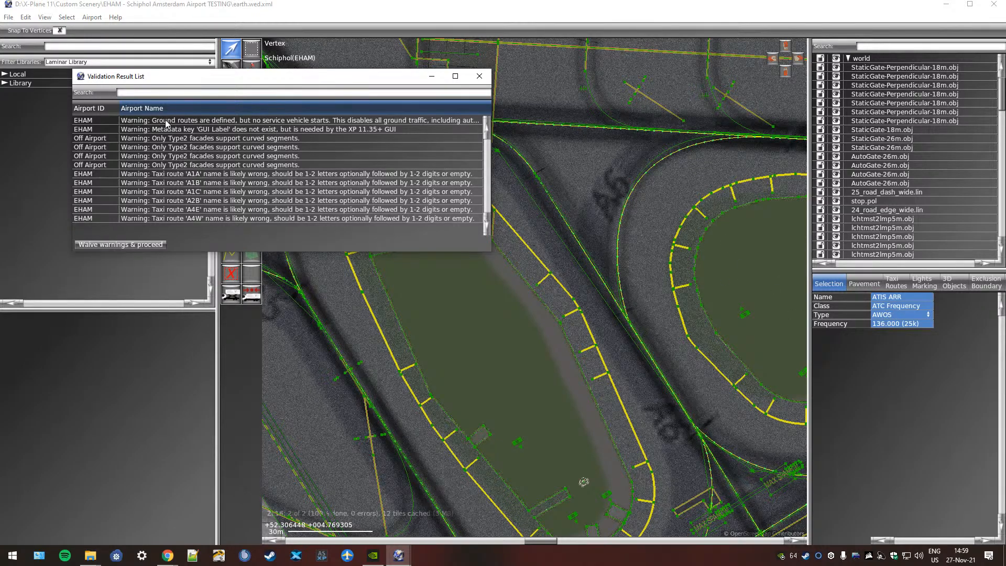
click(198, 122)
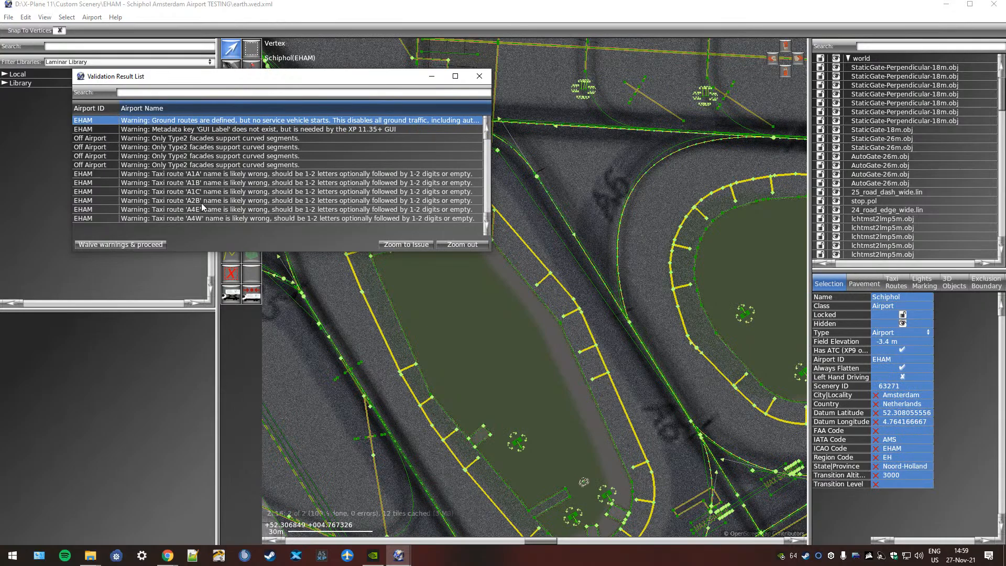
click(212, 219)
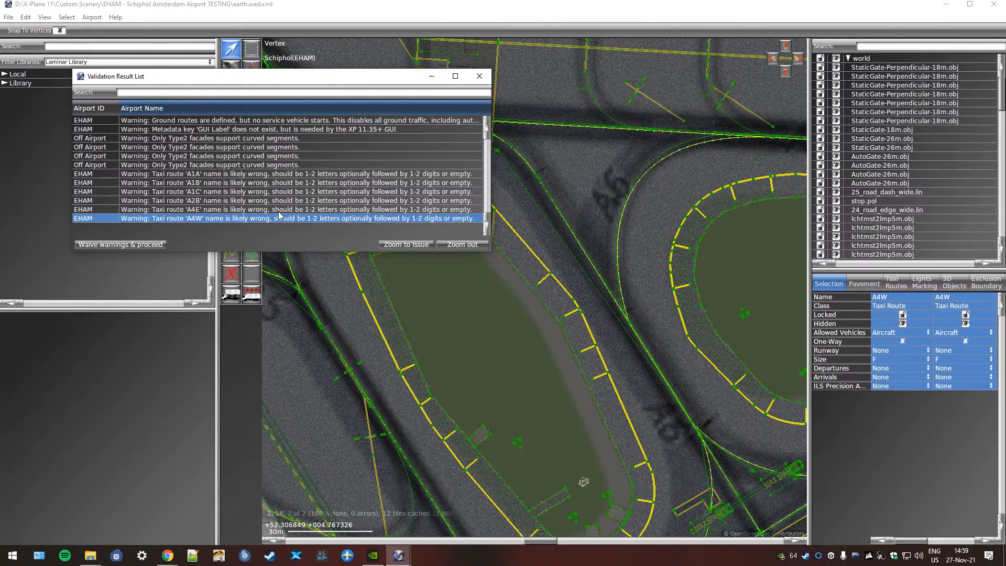
click(191, 165)
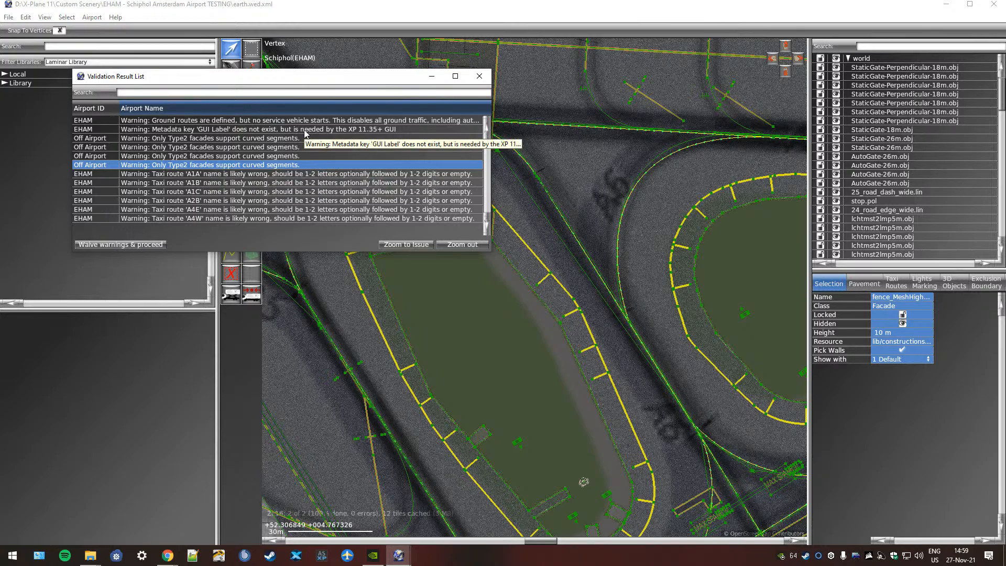
click(164, 121)
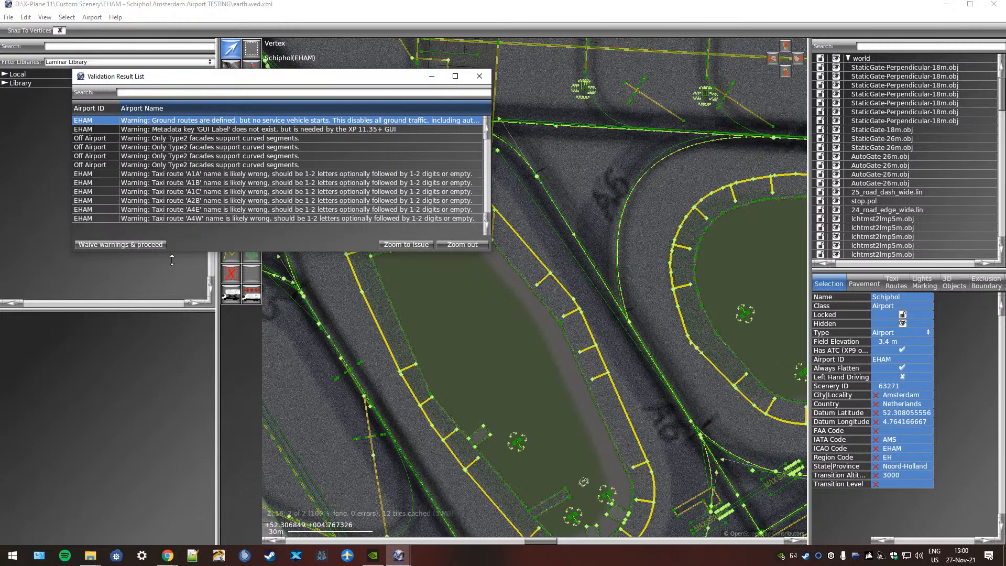
click(112, 245)
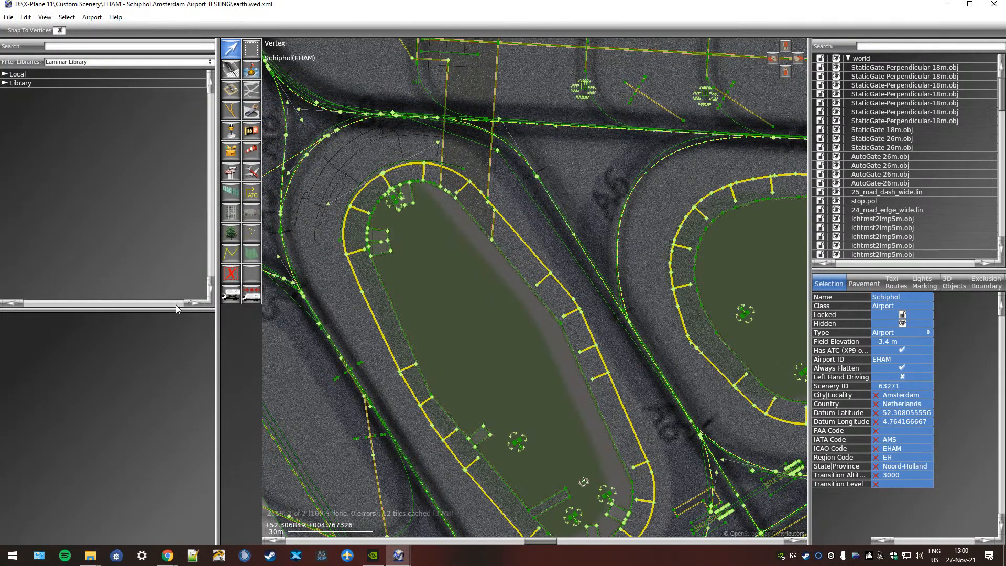
- Save the scenery and export it as a scenery pack, waiving the validation warnings
click(9, 17)
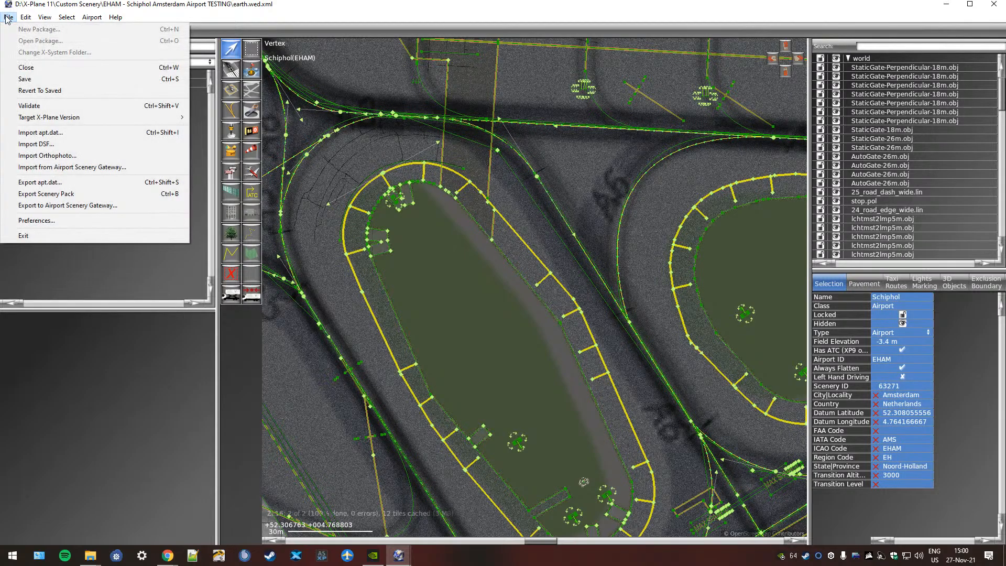
mouse_move(81, 119)
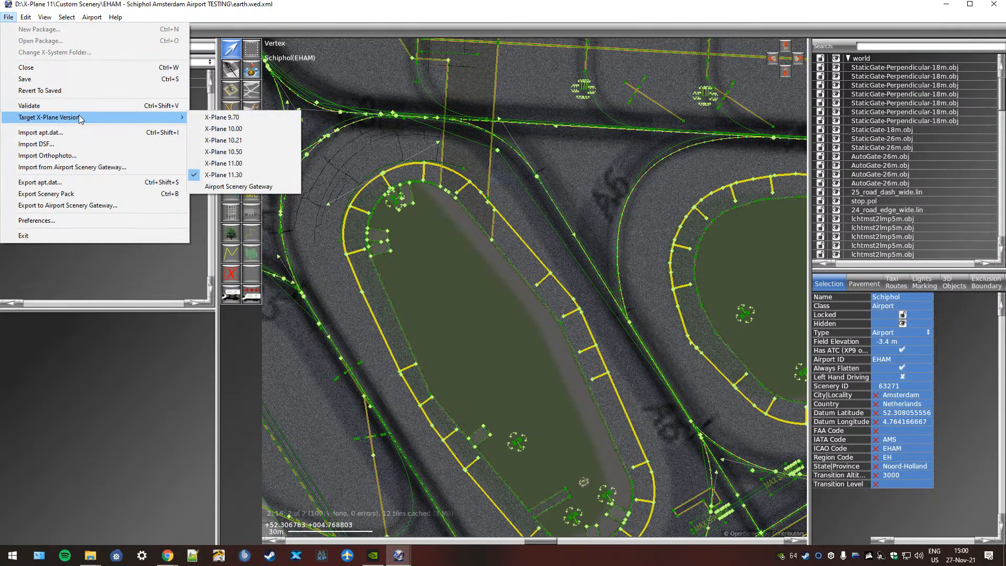
click(58, 79)
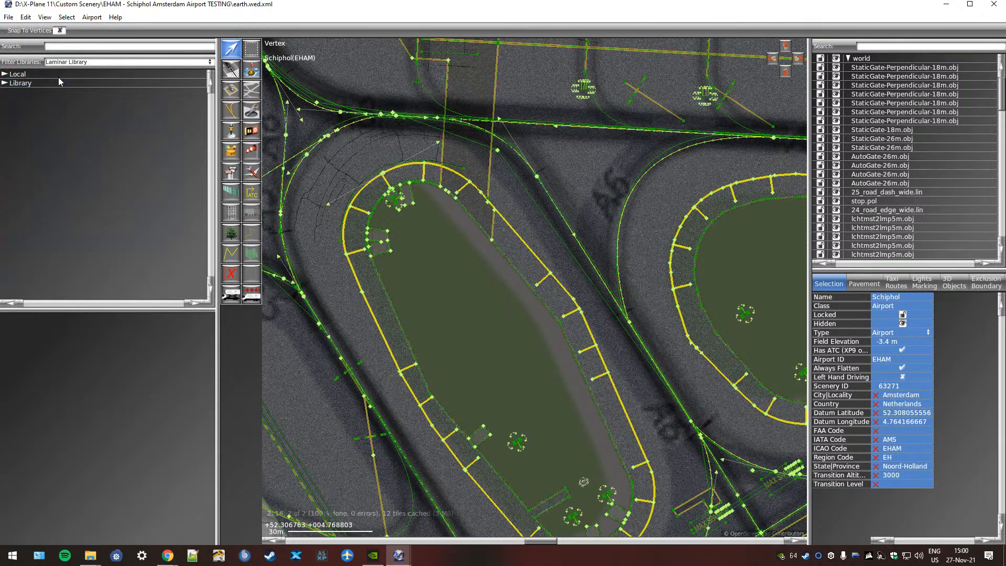
click(9, 18)
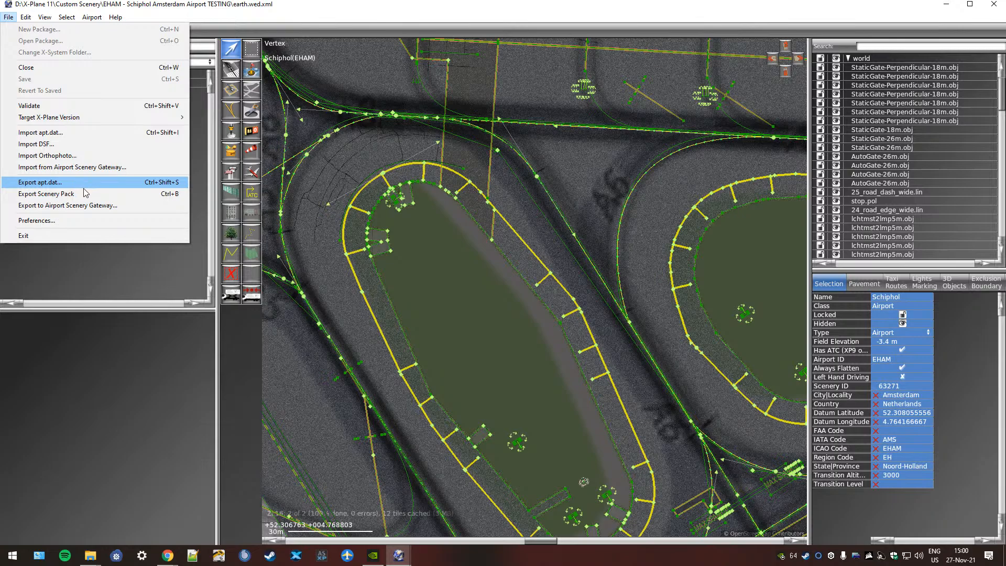
click(118, 196)
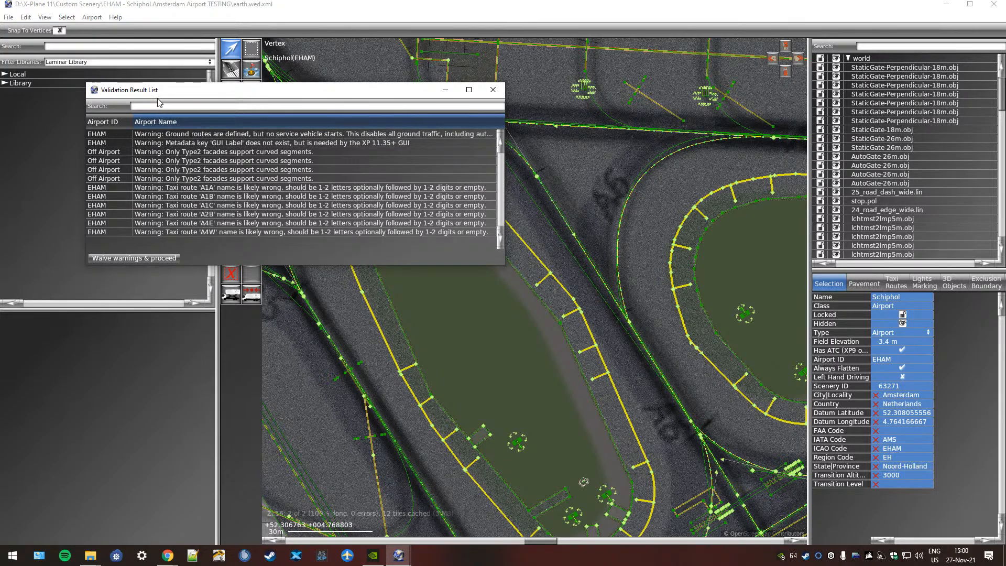
click(133, 259)
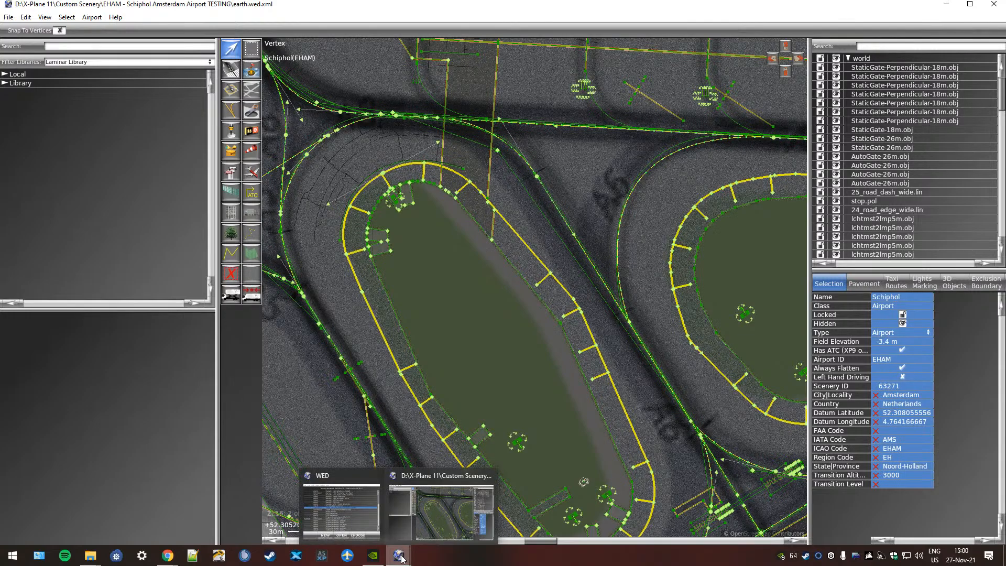
click(8, 17)
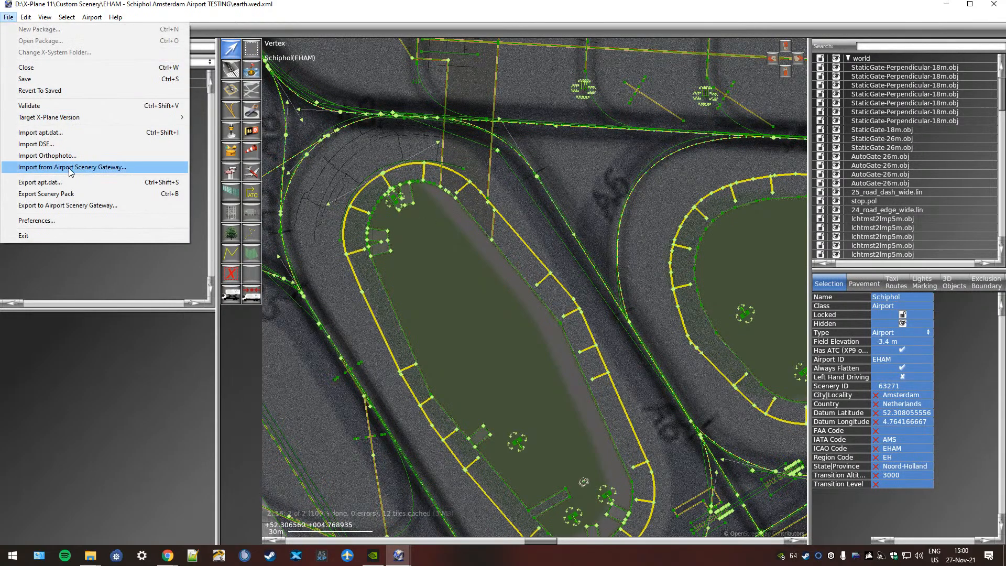
click(82, 268)
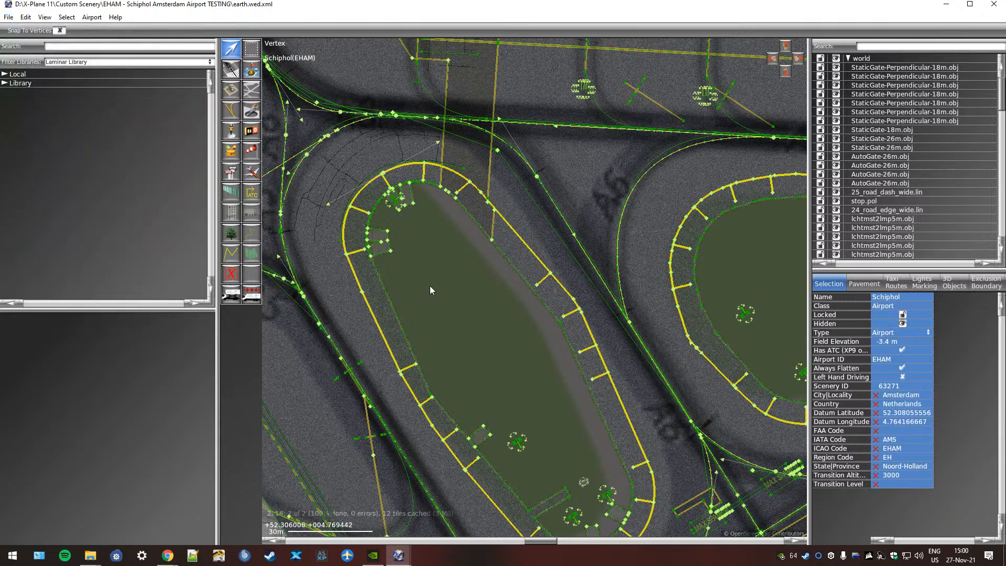
scroll(474, 297, down, 1)
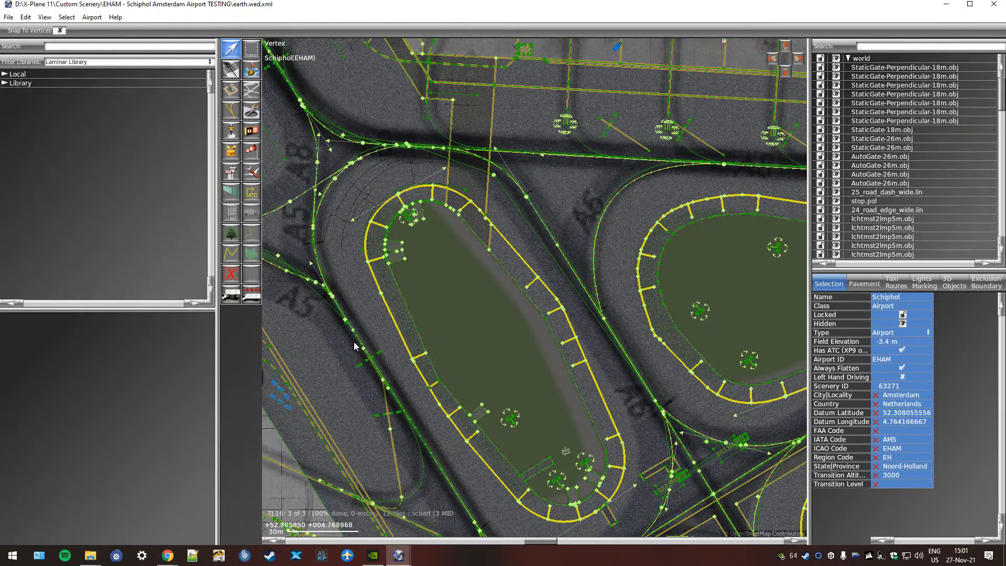
scroll(357, 347, down, 1)
mouse_move(89, 552)
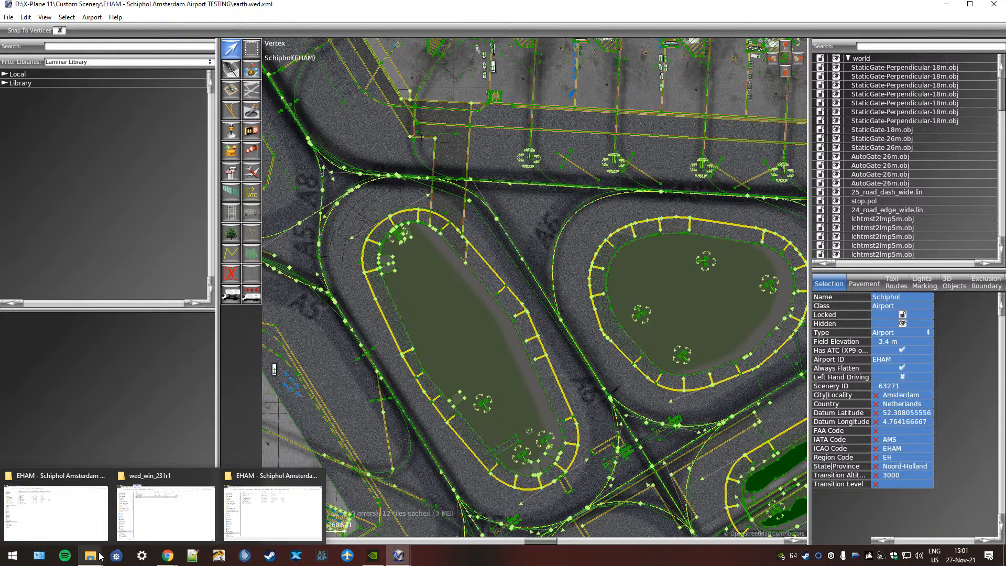
mouse_move(398, 559)
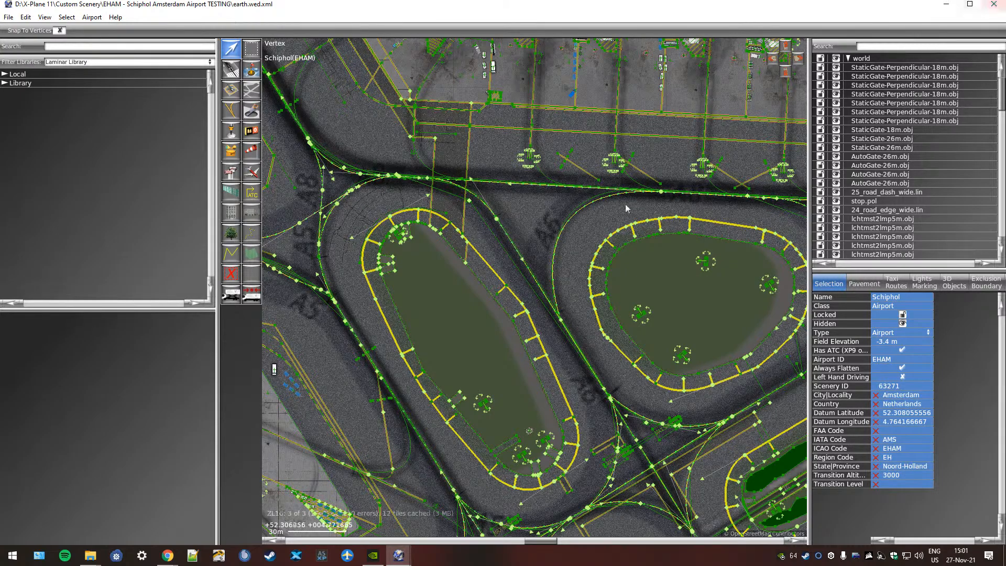
- Close the scenery package with its changes saved, and select the earth.wed.xml file in the package folder
click(689, 311)
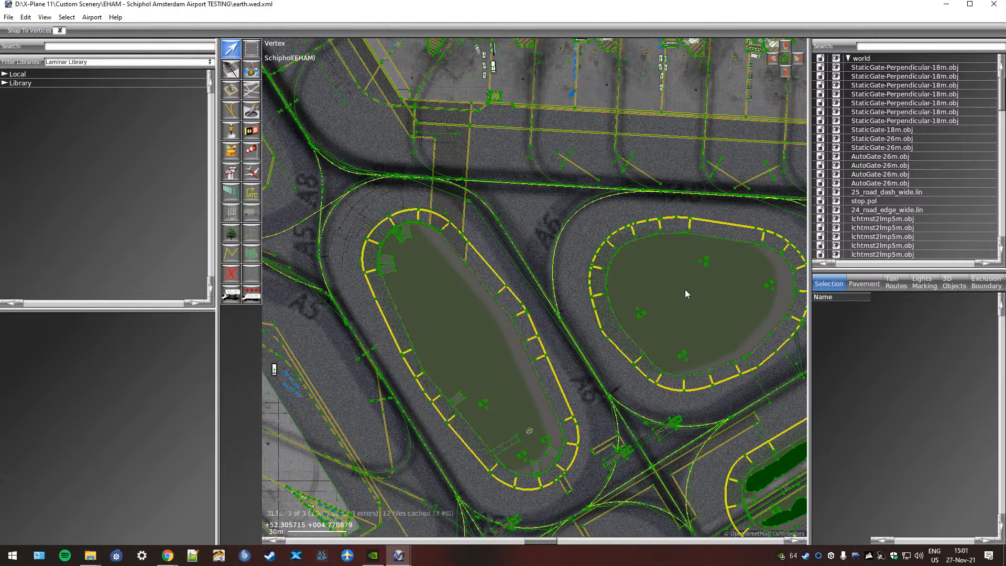
click(995, 6)
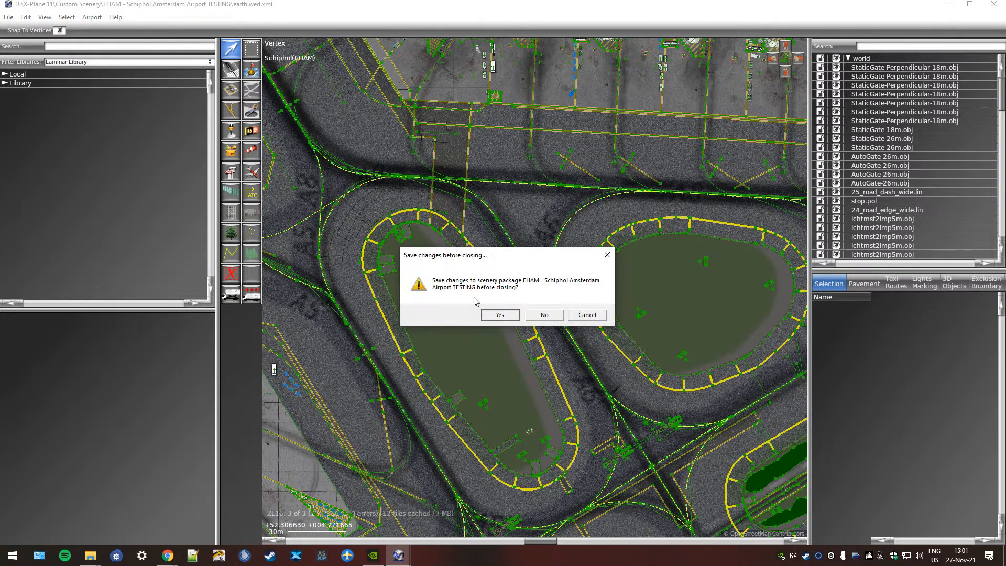
click(506, 316)
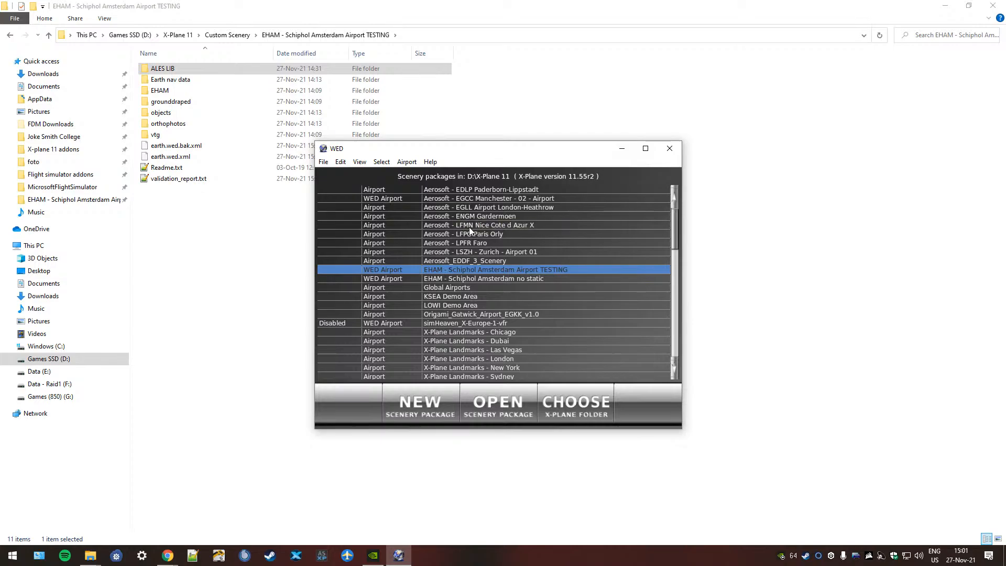
drag(403, 152, 532, 143)
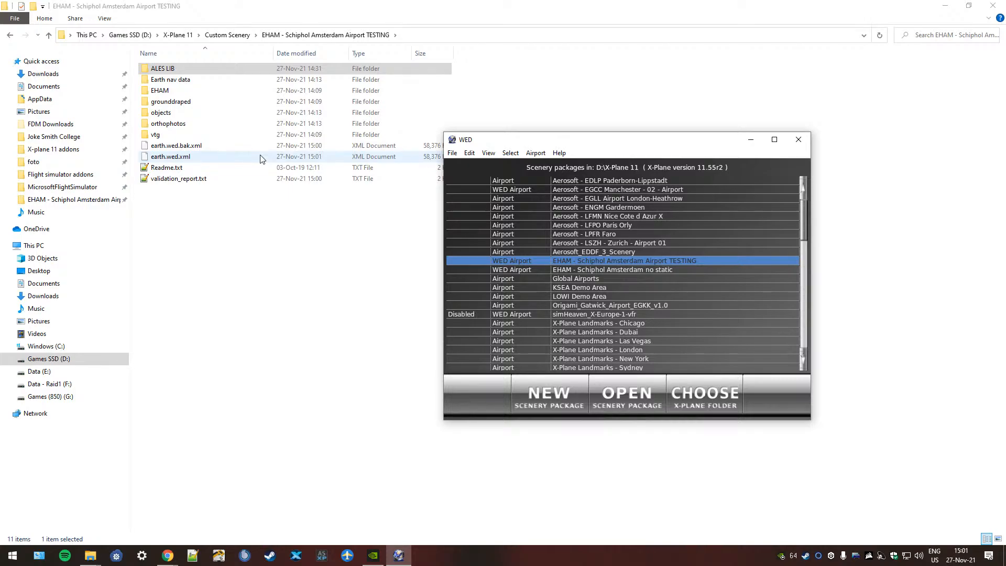
click(168, 159)
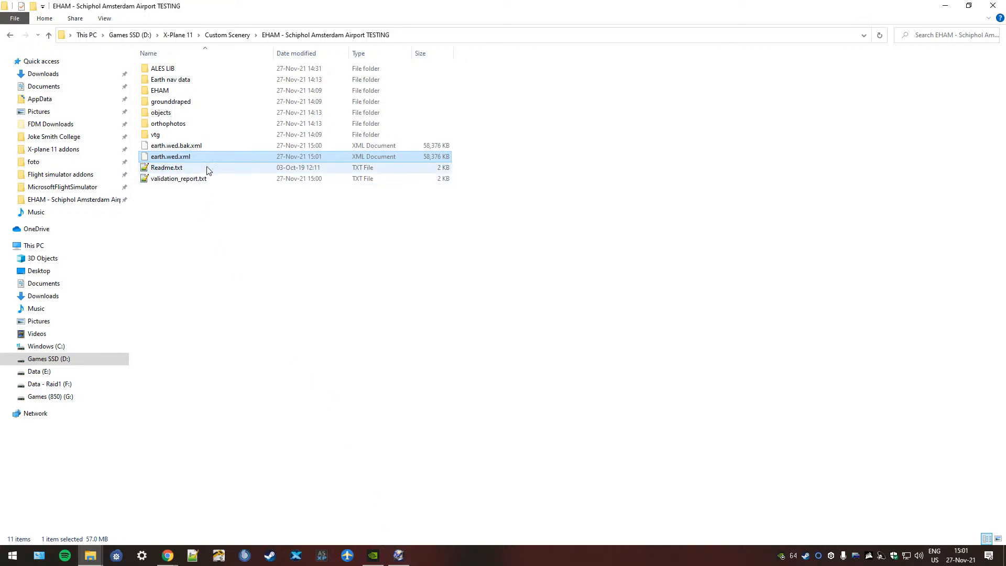
- Reopen the EHAM - Schiphol Amsterdam Airport TESTING scenery package in WED and inspect the cleared taxiway islands
click(399, 555)
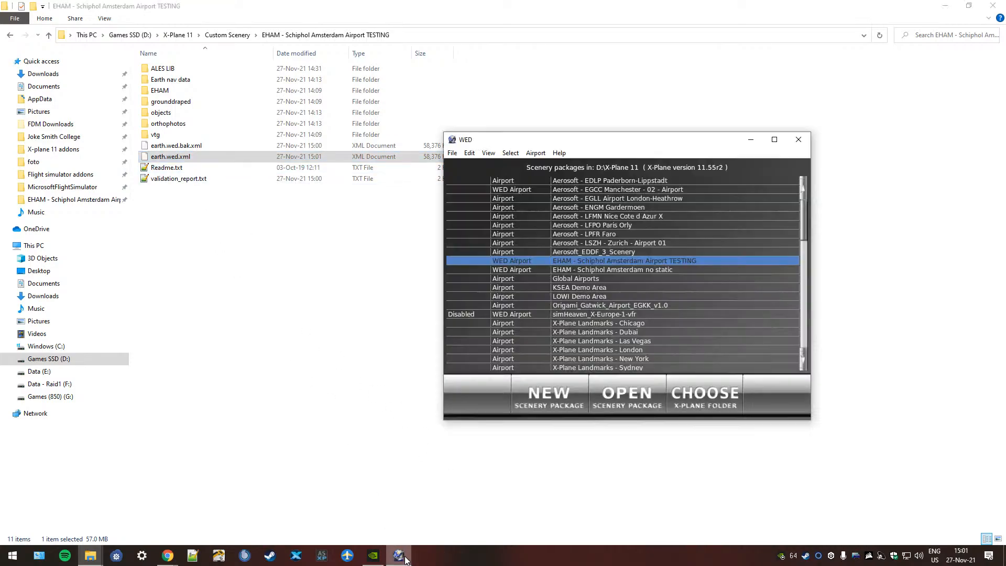
click(631, 268)
click(631, 261)
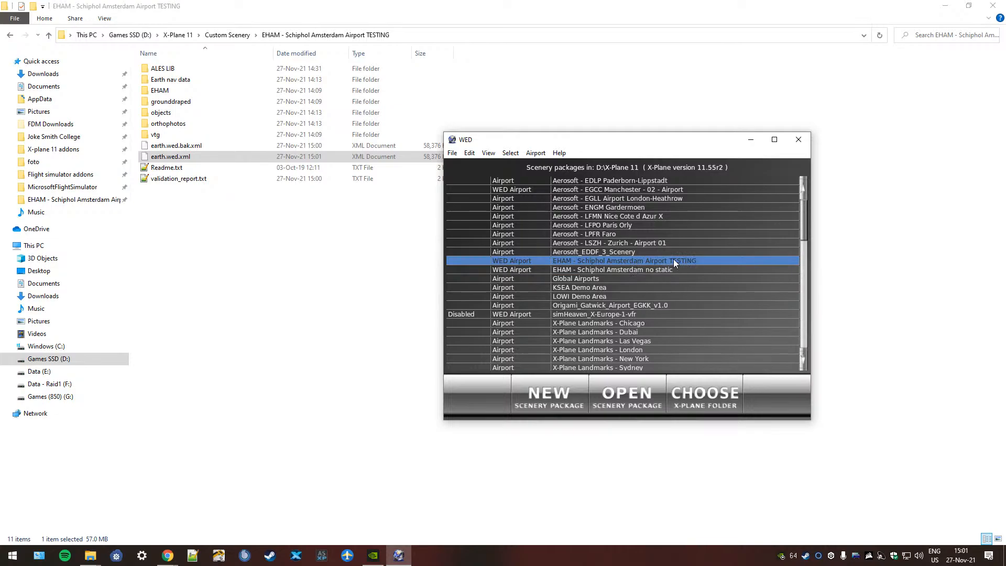
click(629, 392)
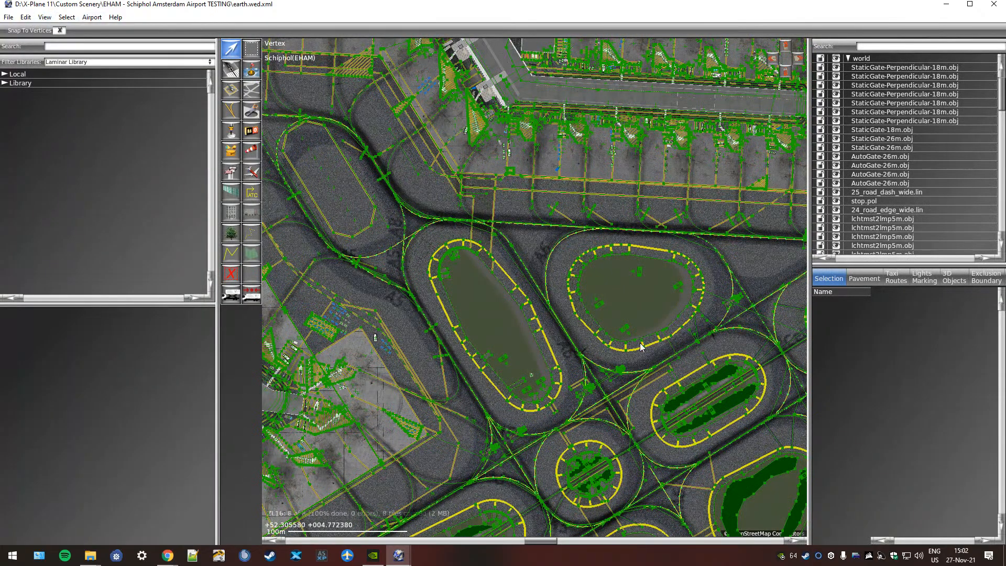
scroll(522, 335, up, 5)
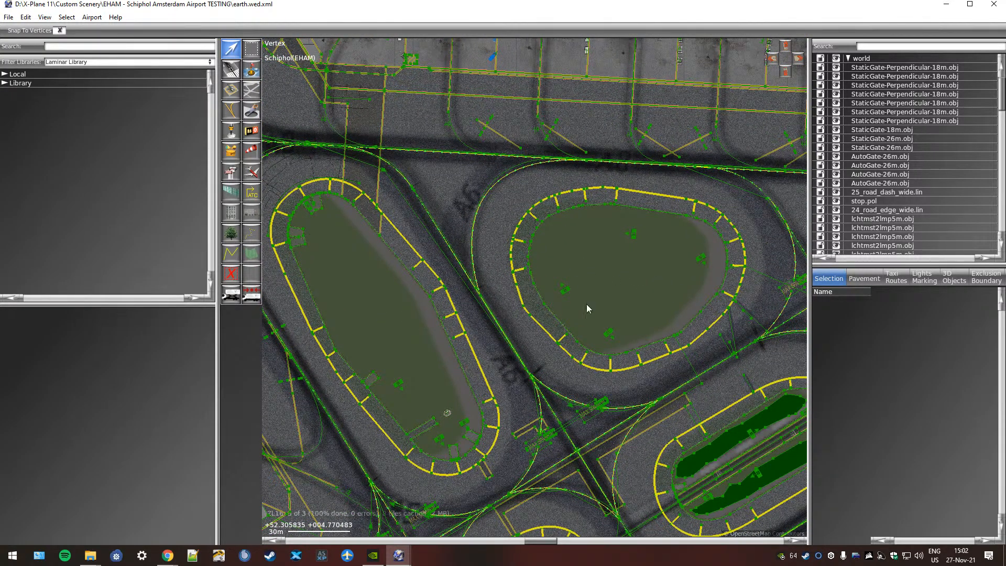
scroll(521, 287, down, 3)
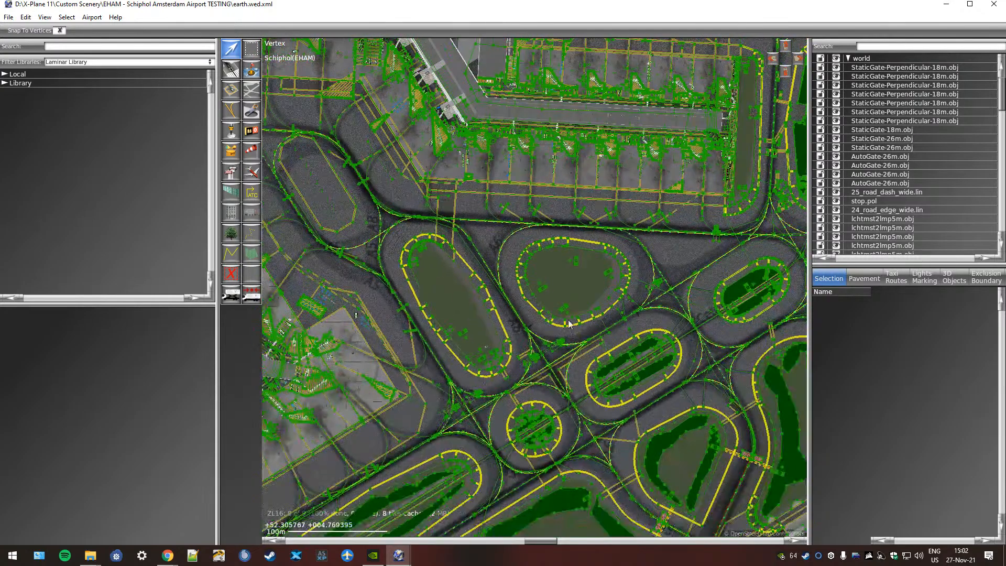
scroll(452, 278, down, 1)
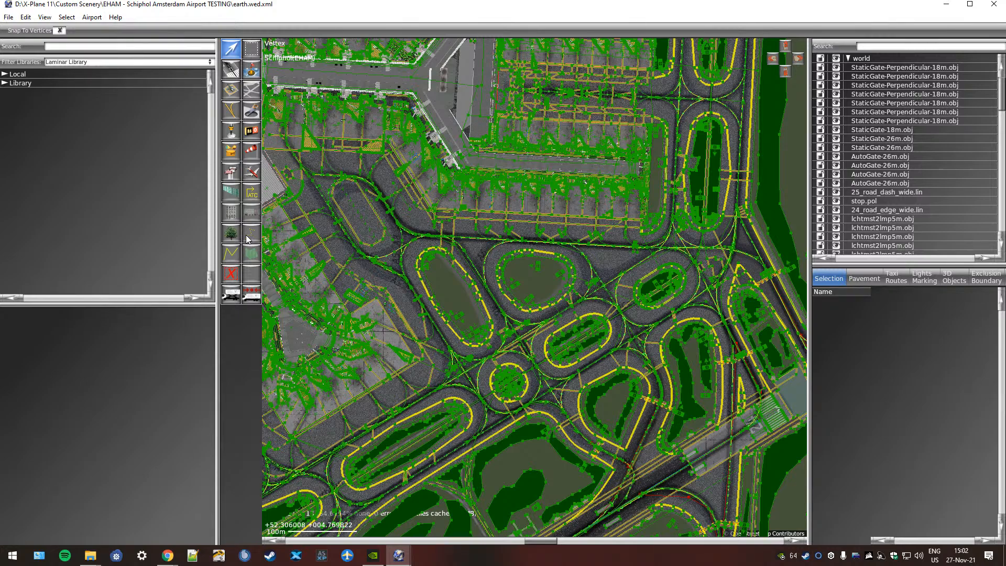
key(alt+f)
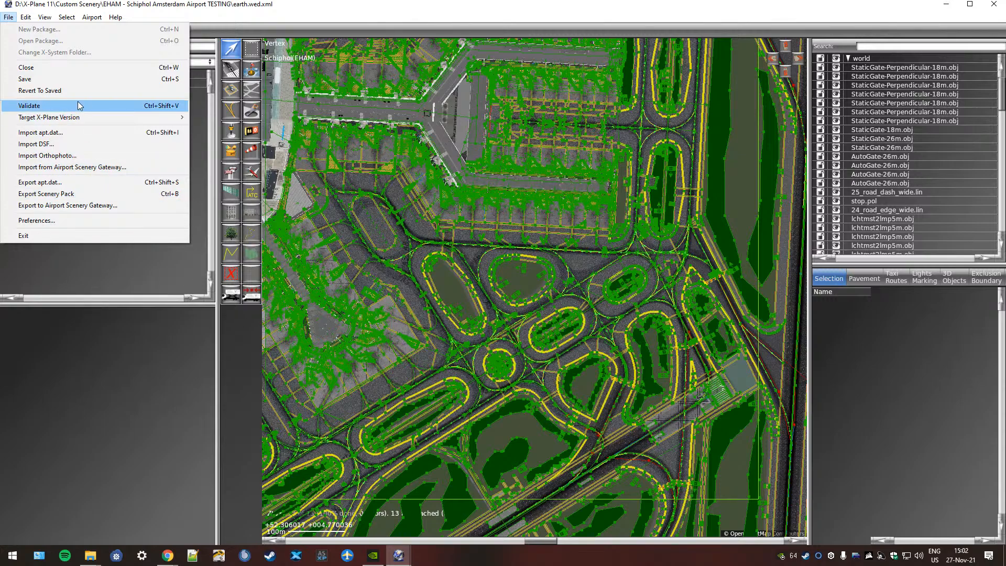
mouse_move(99, 119)
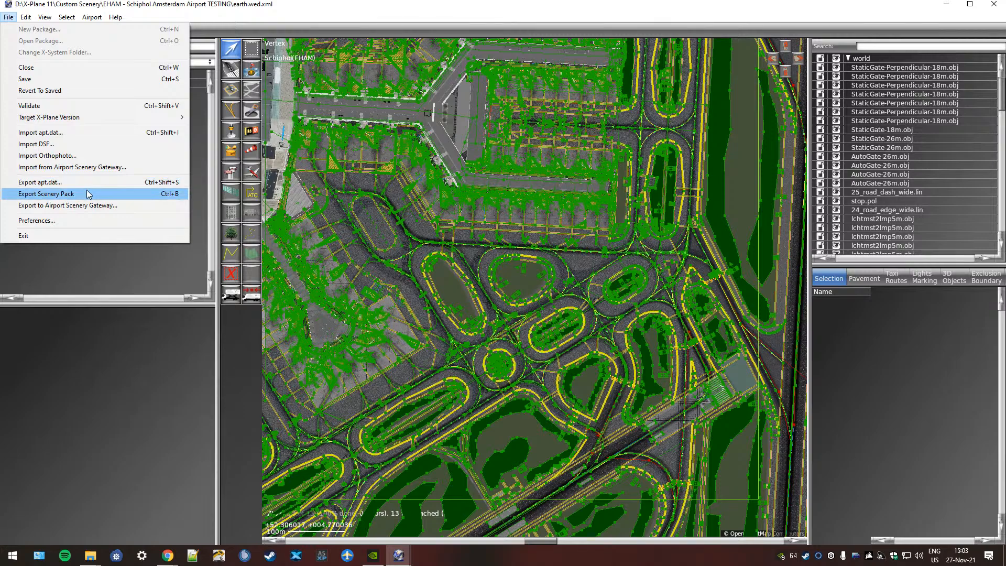
click(136, 347)
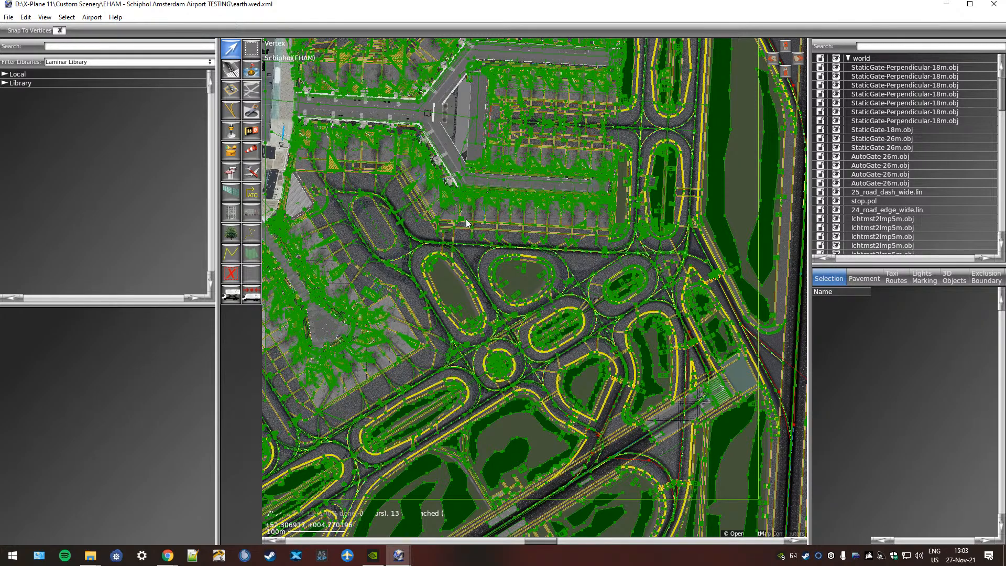
click(11, 18)
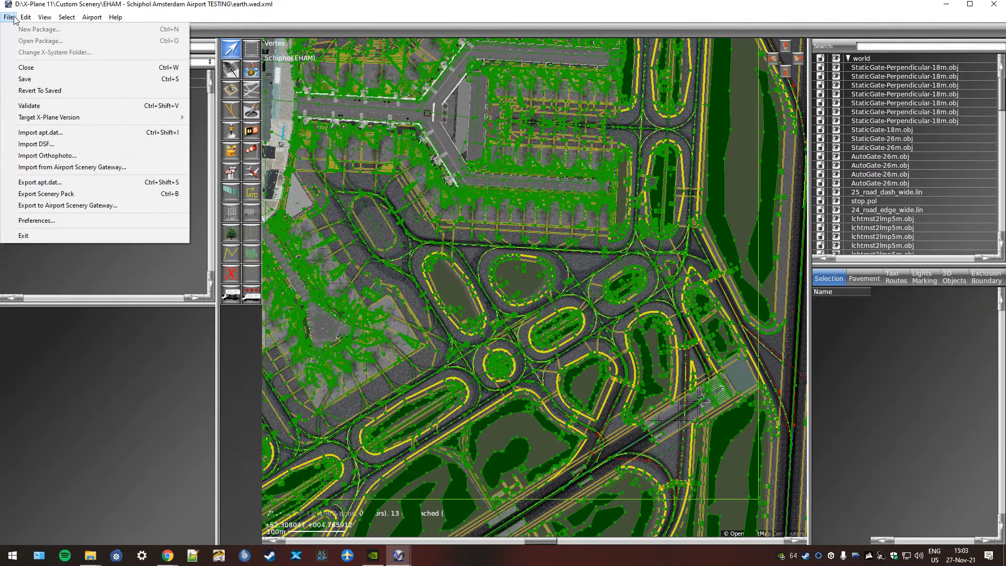
click(245, 4)
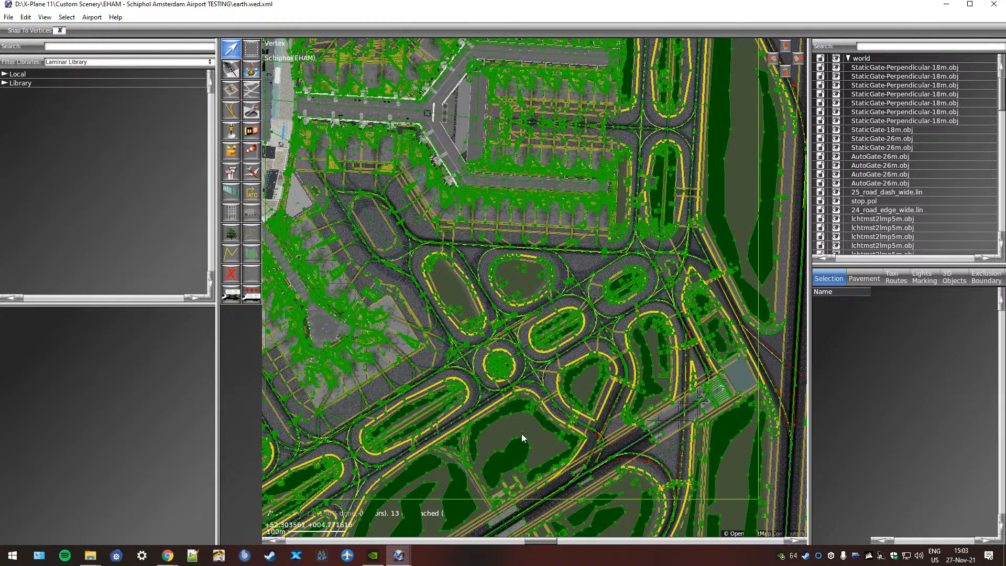
- Inspect the taxiway islands and the forest areas along the runway southwest of the terminal piers
right_drag(490, 435, 530, 373)
right_drag(473, 487, 517, 416)
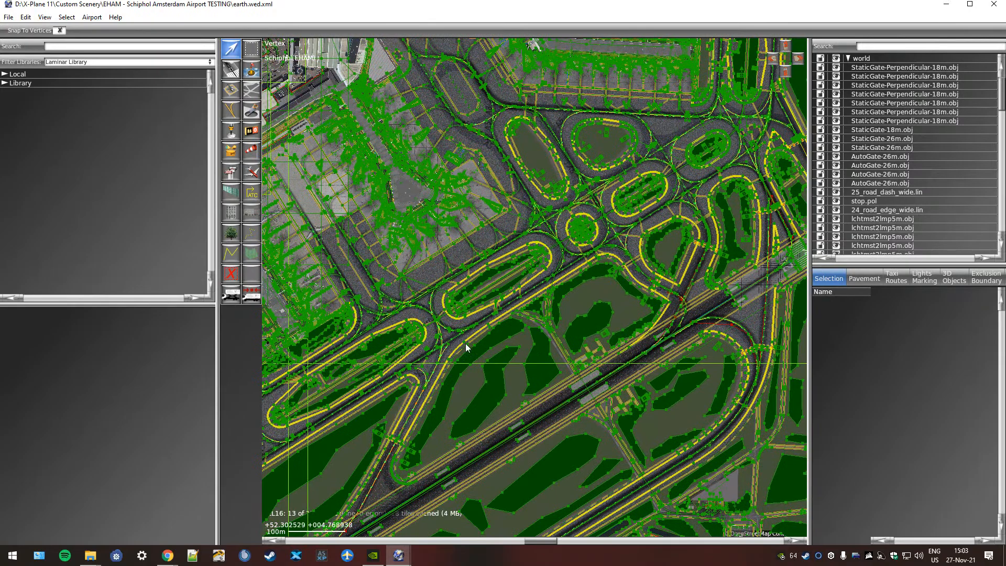
right_drag(356, 460, 675, 382)
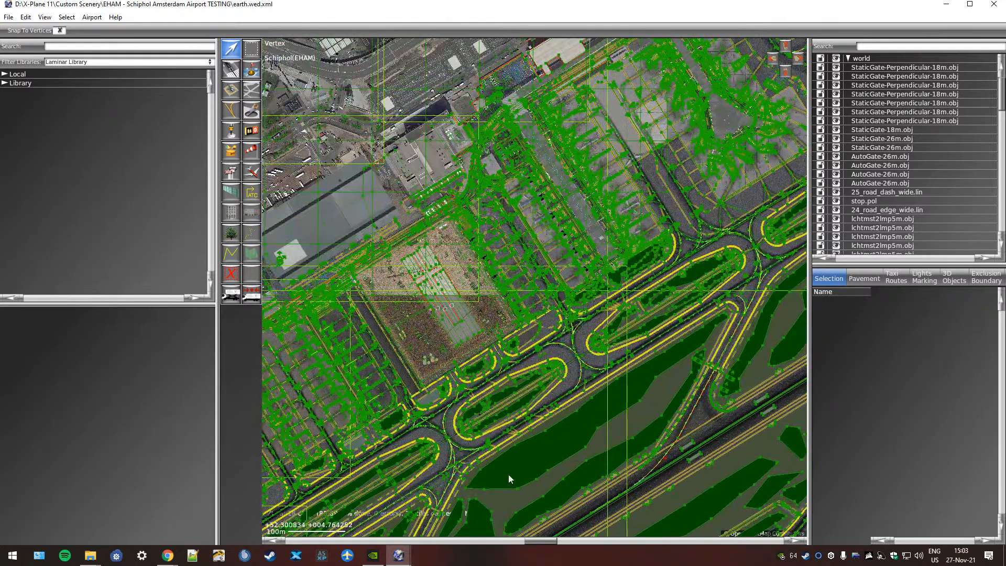
right_drag(509, 474, 605, 326)
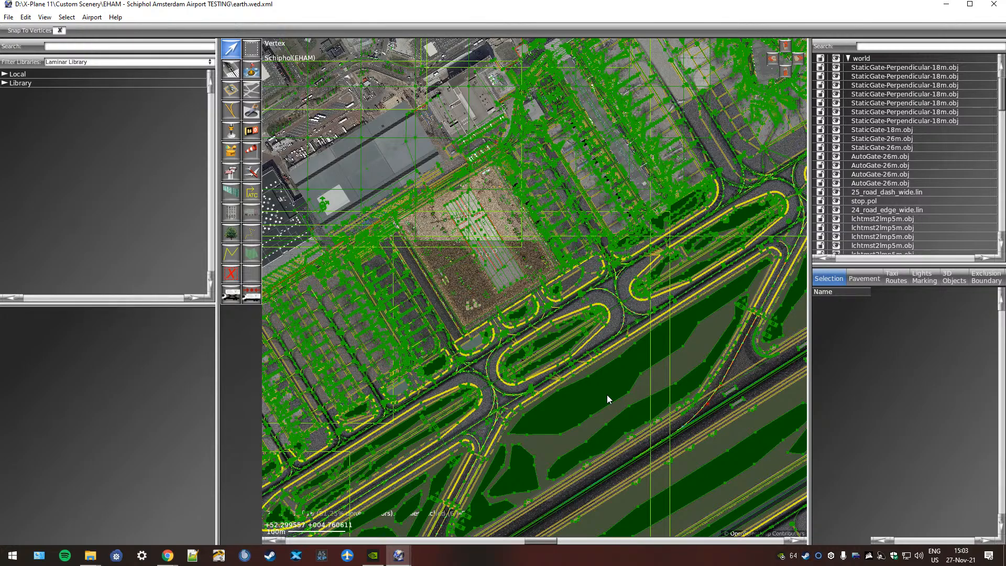
mouse_move(398, 561)
right_drag(587, 391, 602, 369)
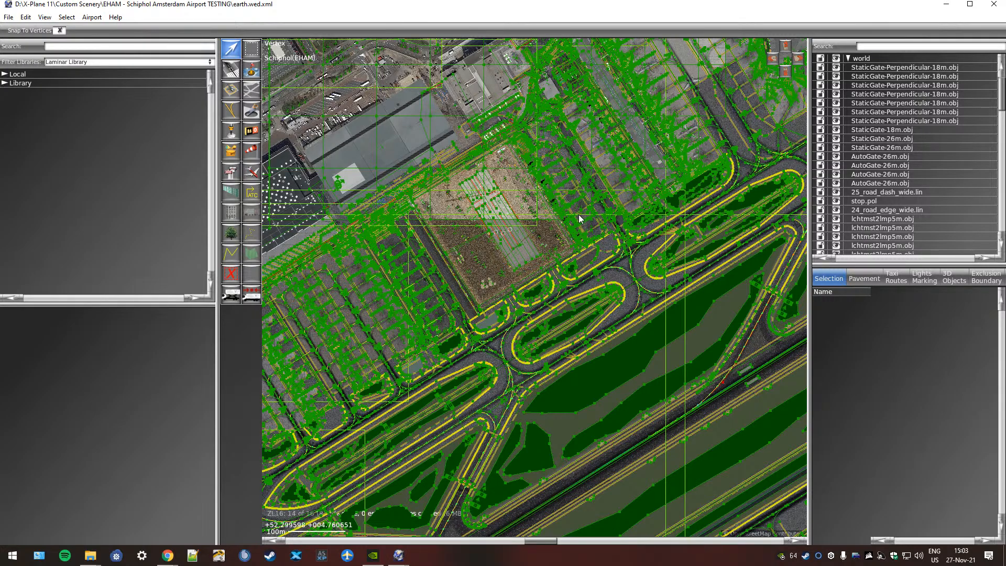
- Close WED and go back to the EHAM - Schiphol Amsterdam Airport TESTING package folder
click(994, 4)
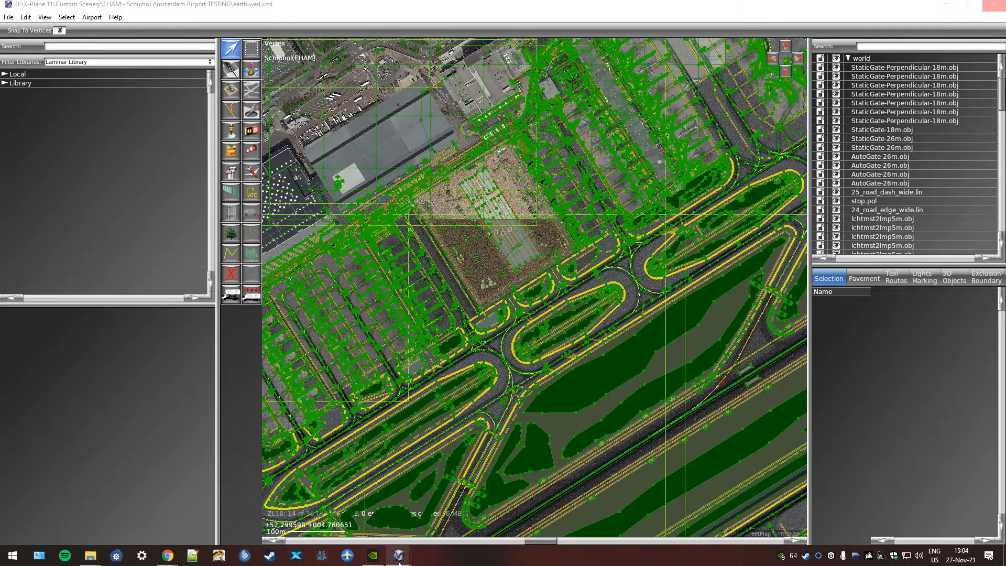
mouse_move(399, 555)
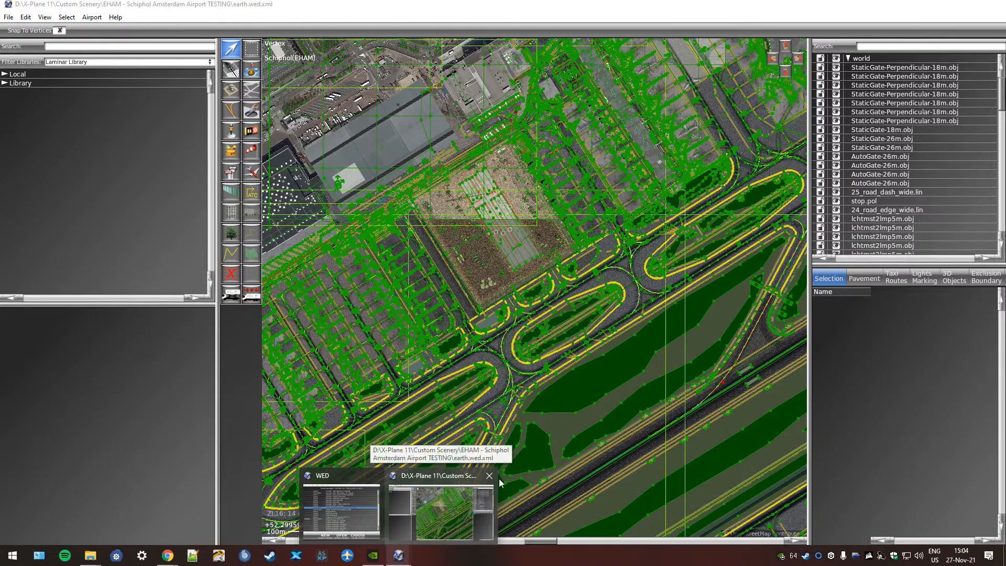
click(463, 512)
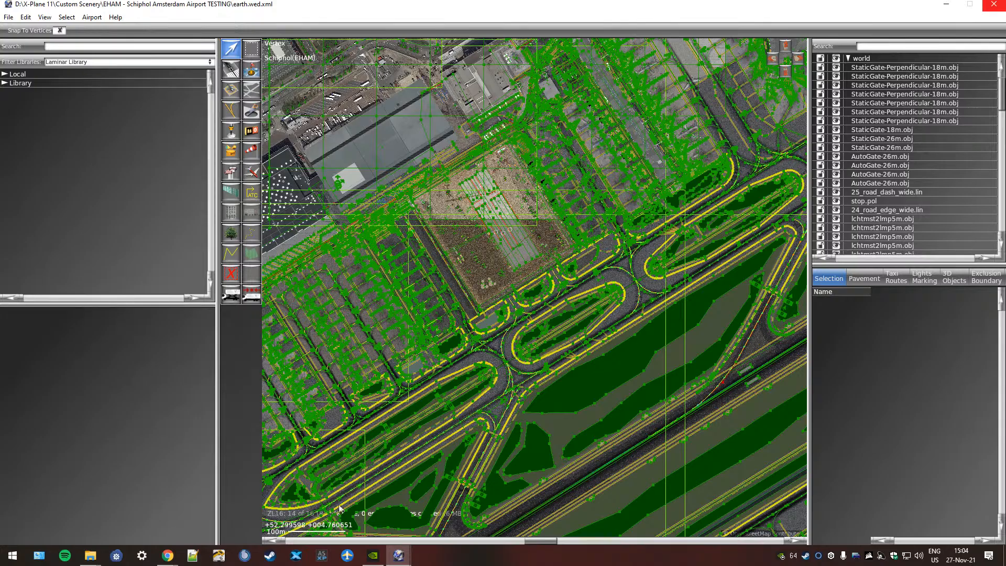
mouse_move(398, 554)
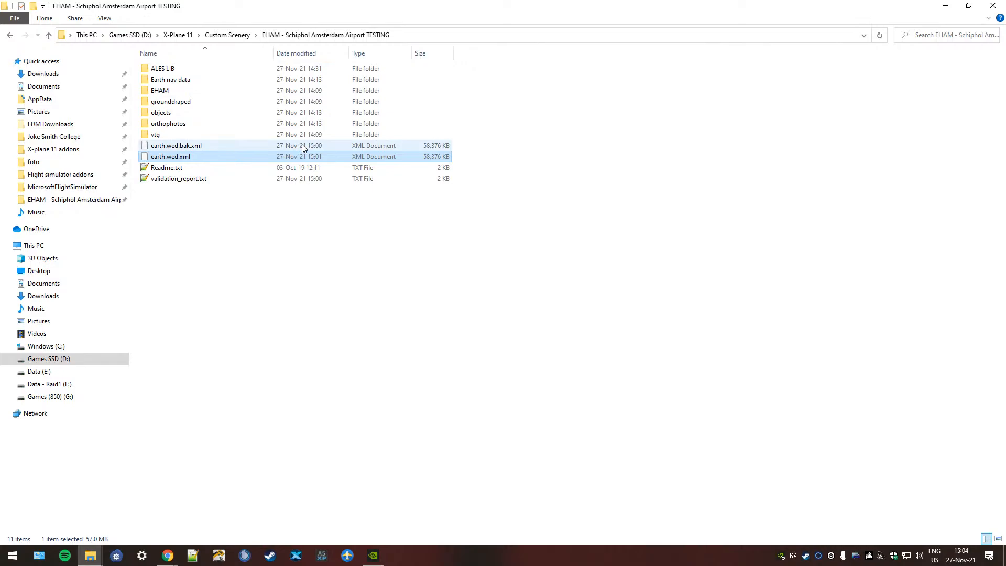
- Compare the earth.wed.bak.xml backup with the earth.wed.xml file in the package folder
click(186, 147)
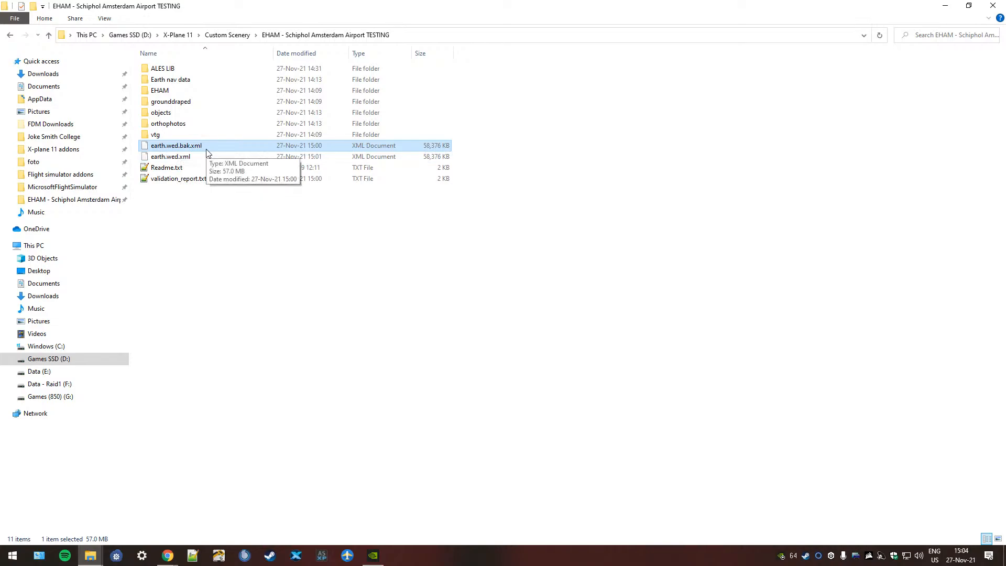
click(212, 159)
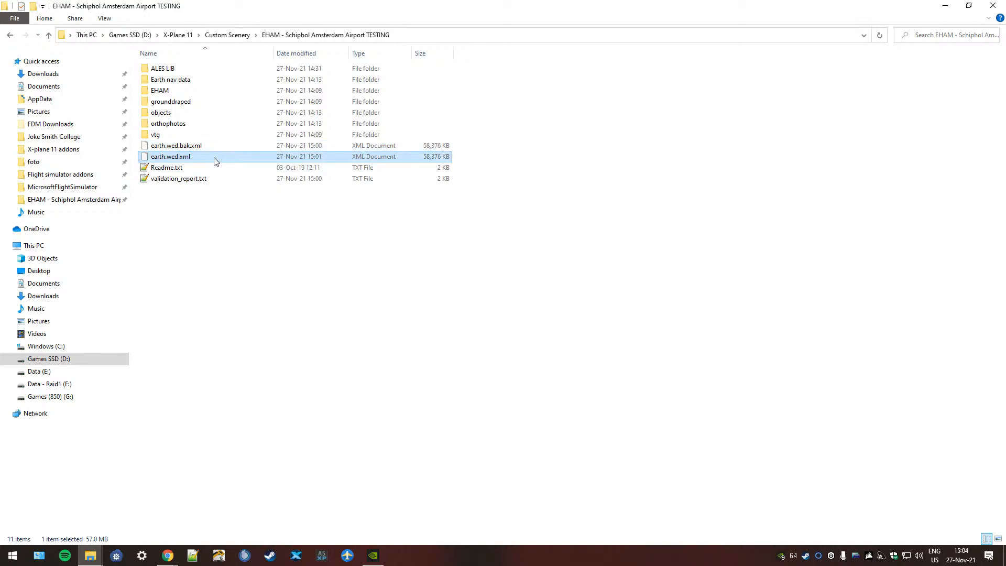
click(205, 149)
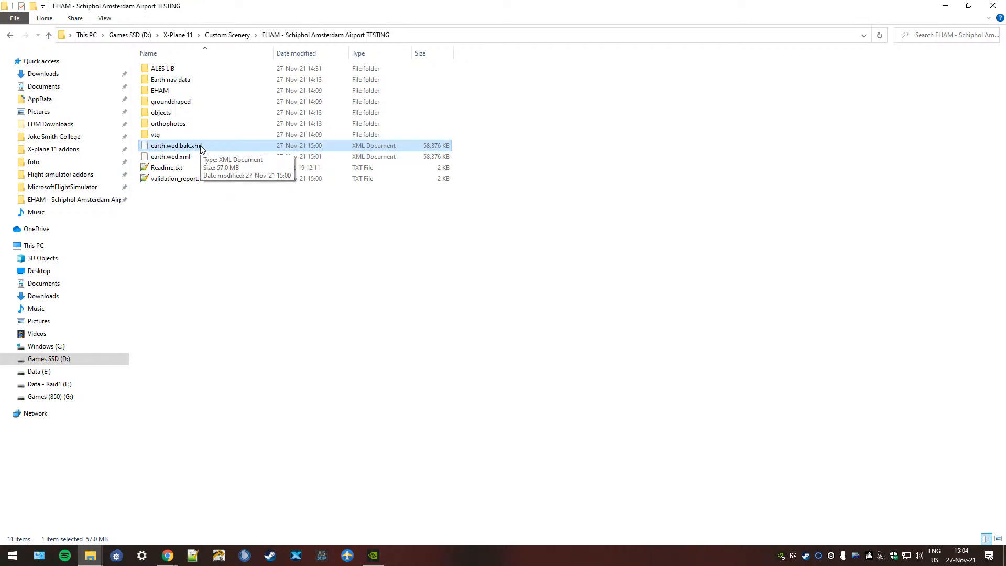
click(207, 159)
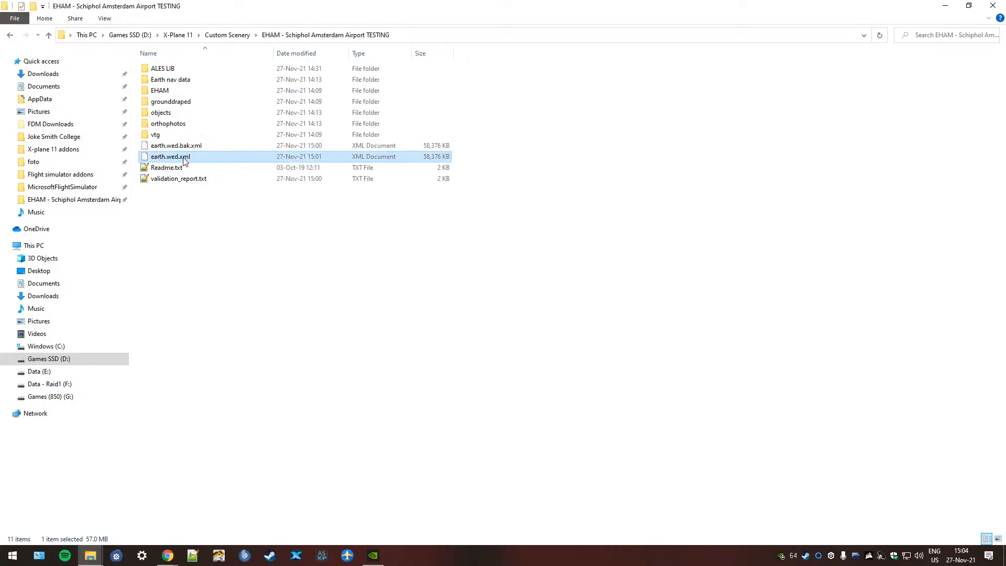
- Duplicate earth.wed.bak.xml in the package folder and open the copy's name for editing
click(183, 149)
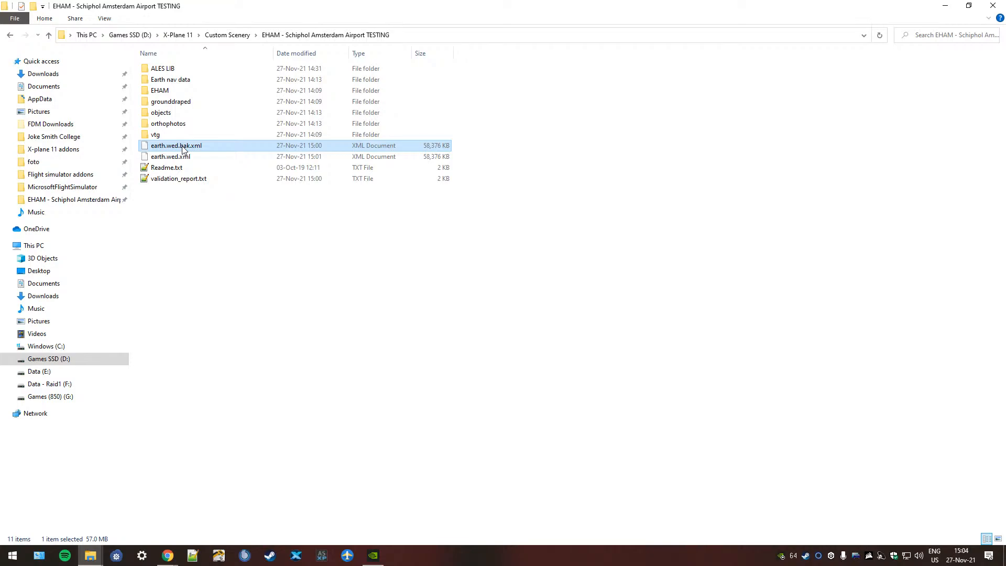
key(ctrl+v)
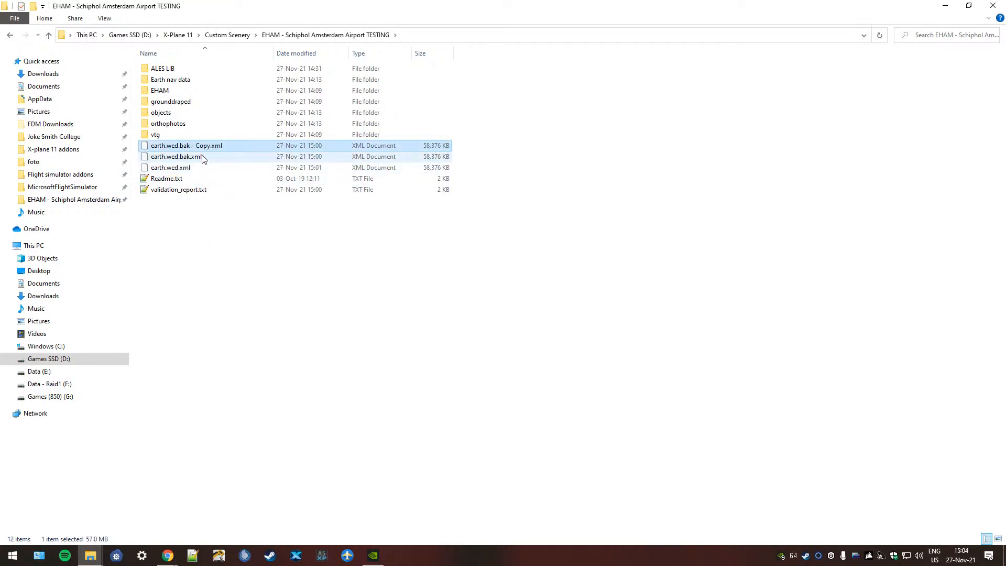
click(211, 152)
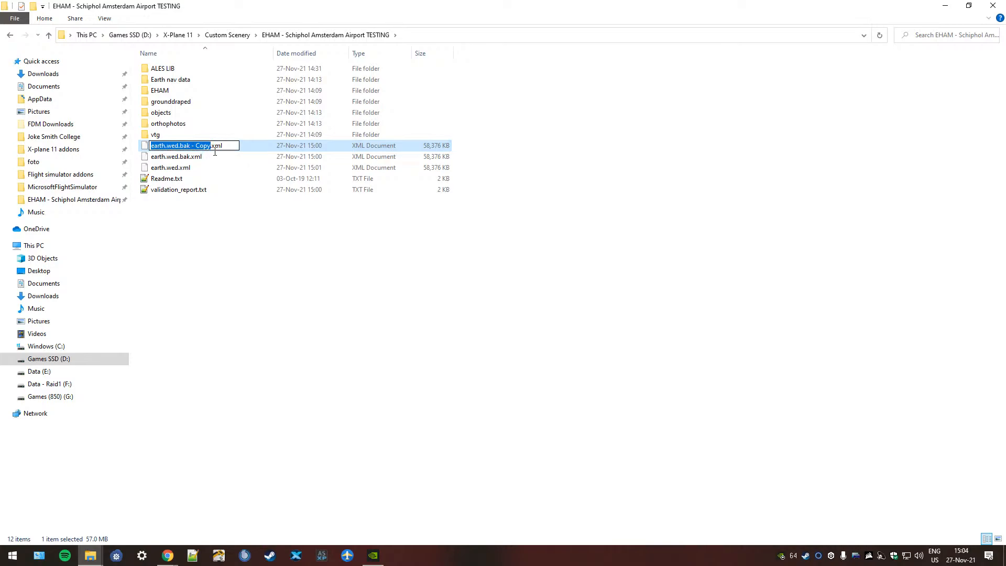
click(216, 152)
drag(210, 152, 183, 152)
- Open the name of earth.wed.xml for editing, and delete the duplicated backup file
click(182, 169)
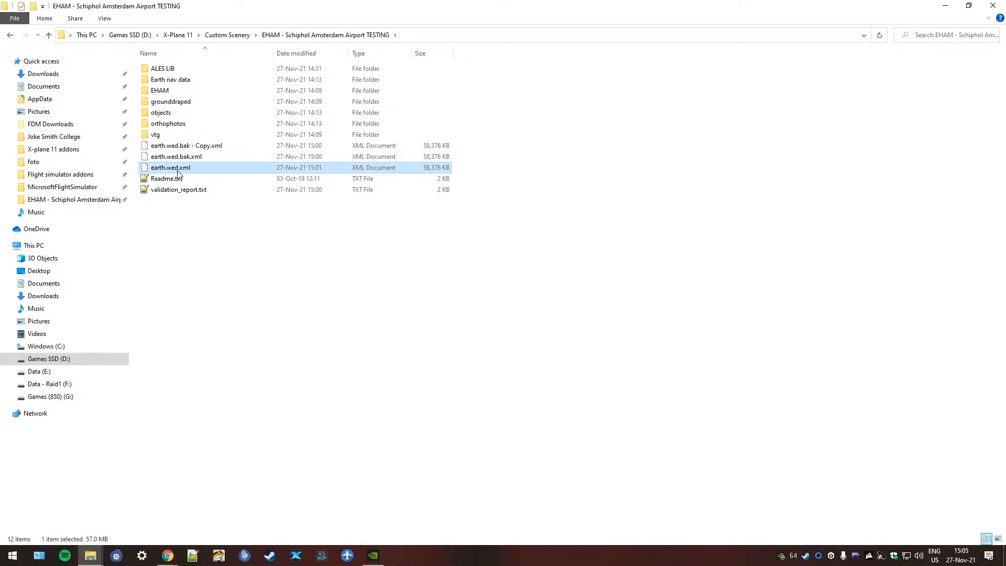
click(174, 174)
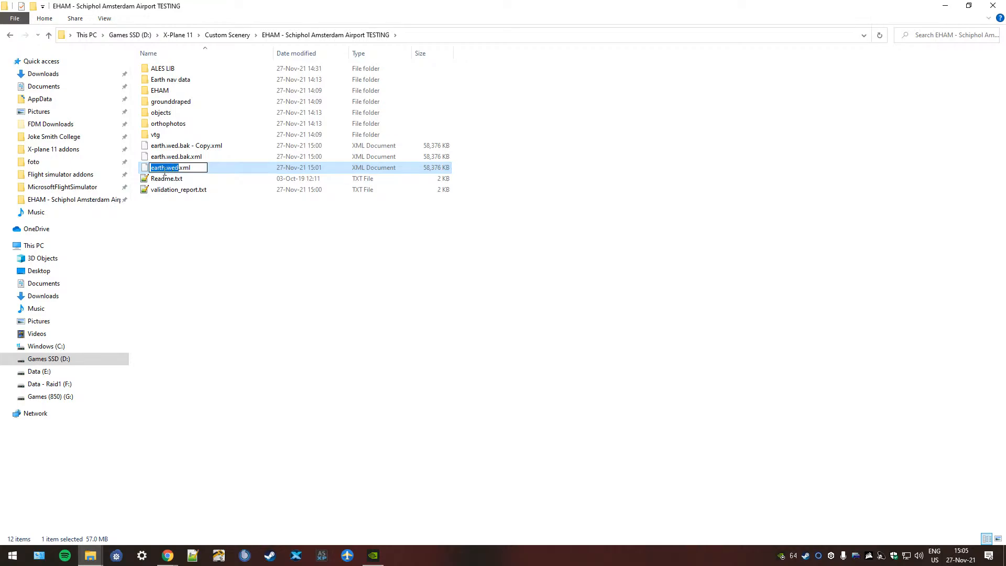
click(202, 232)
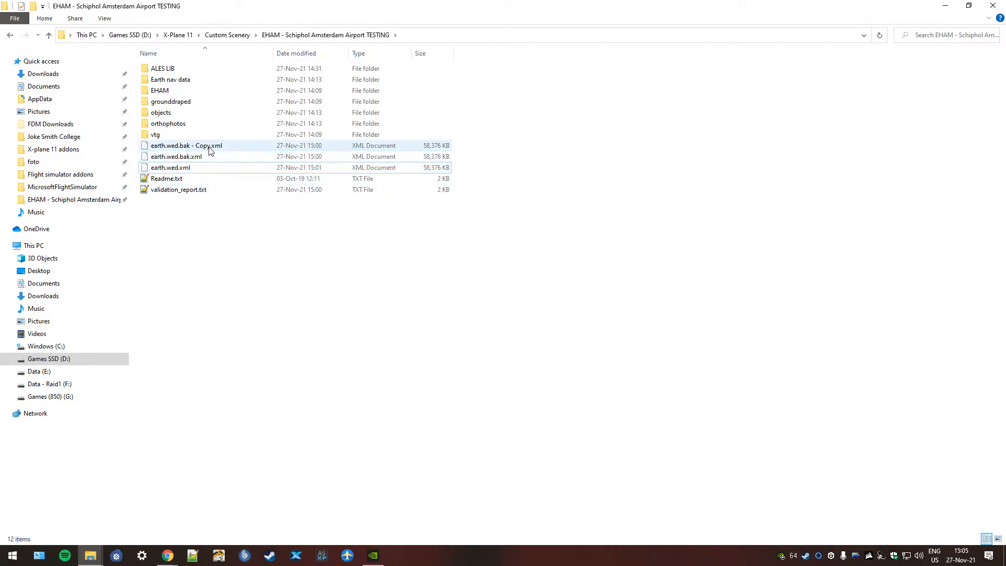
click(202, 147)
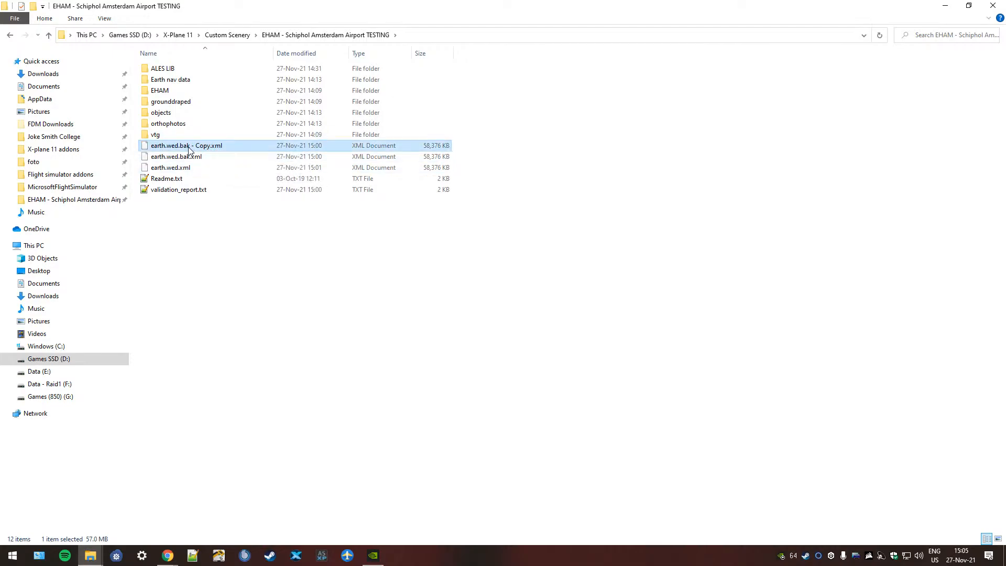
key(Delete)
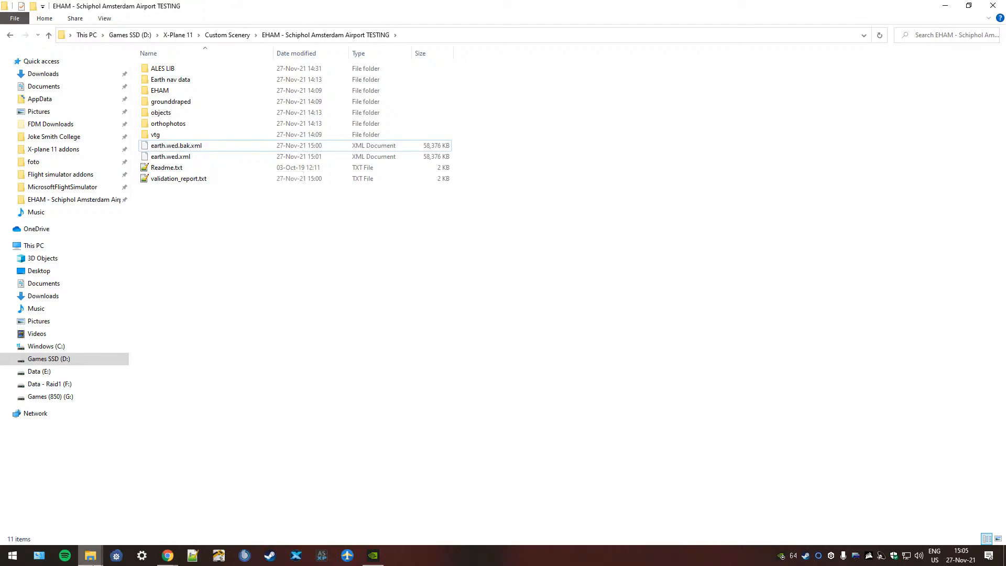
- Launch WorldEditor.exe from the wed_win_231r1 folder and open the EHAM - Schiphol Amsterdam no static package at the taxiway islands
mouse_move(92, 564)
click(162, 523)
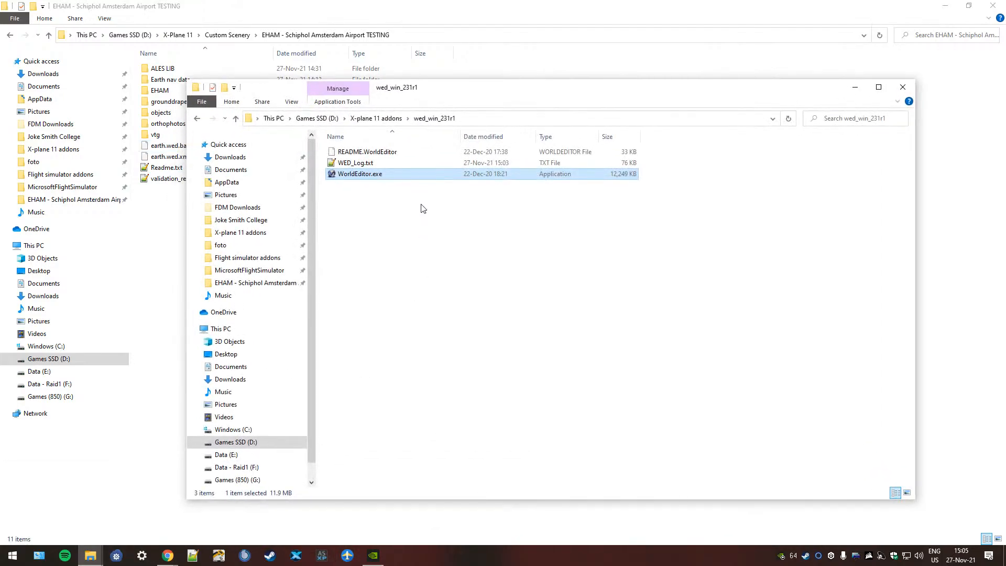
double_click(386, 178)
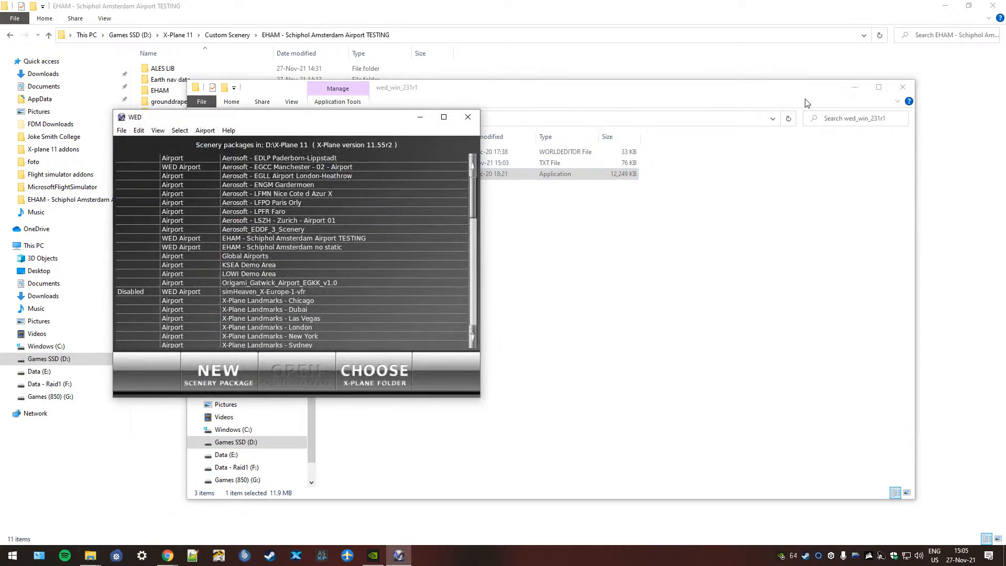
click(856, 87)
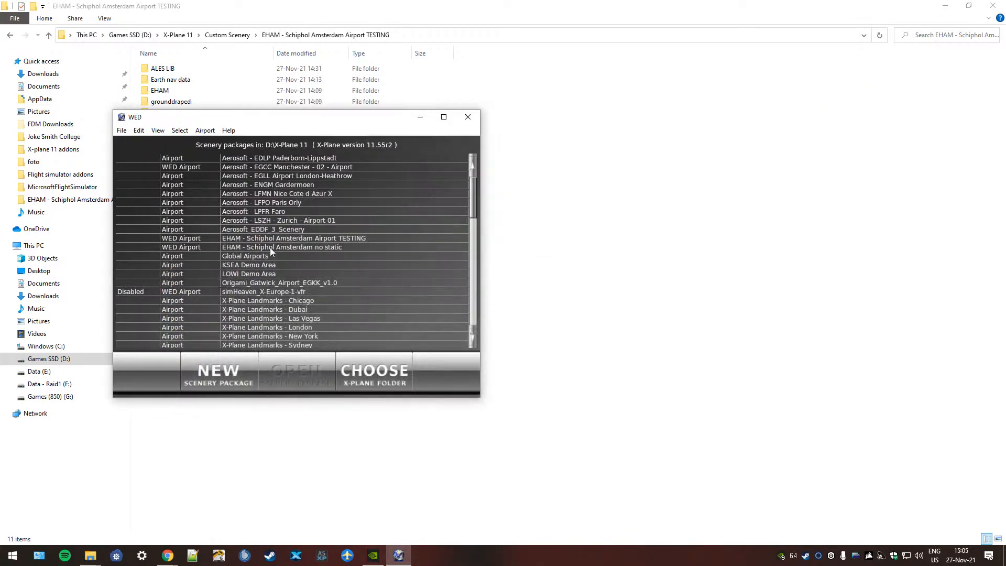
click(333, 247)
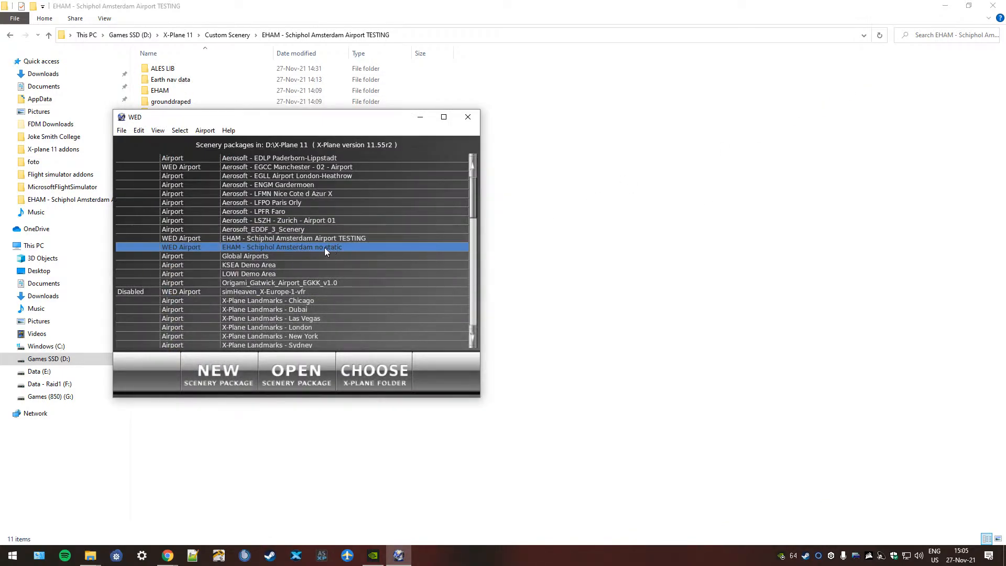
click(288, 382)
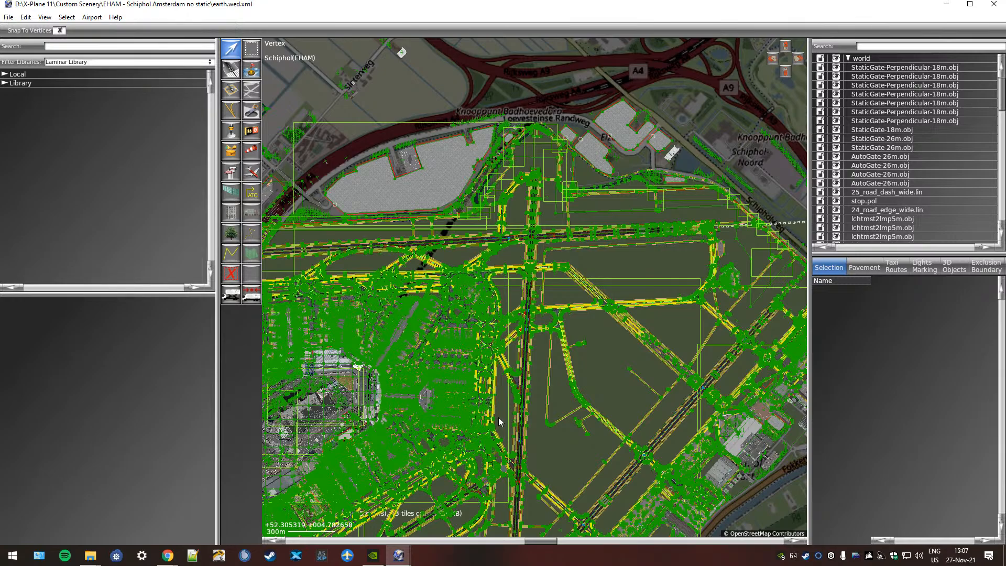
scroll(498, 417, up, 5)
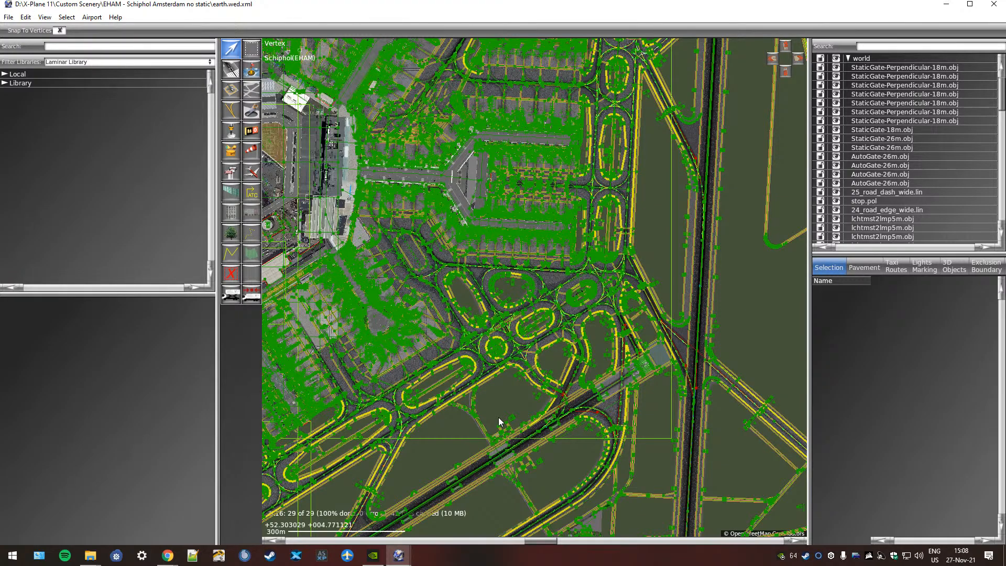
- Switch to File Explorer and examine the original no static folder and the TESTING package's earth.wed.xml and earth.wed.bak.xml files
click(93, 556)
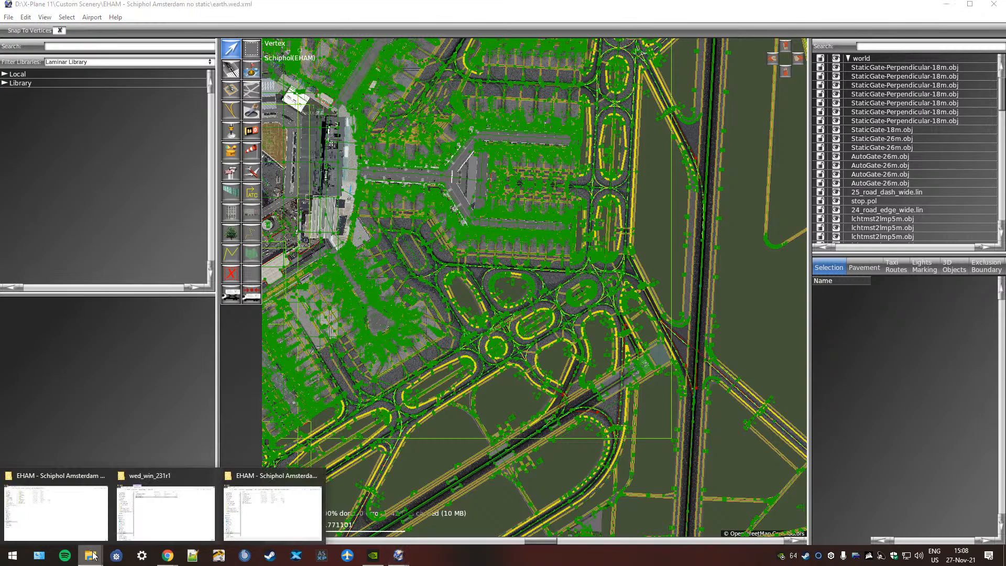
click(266, 529)
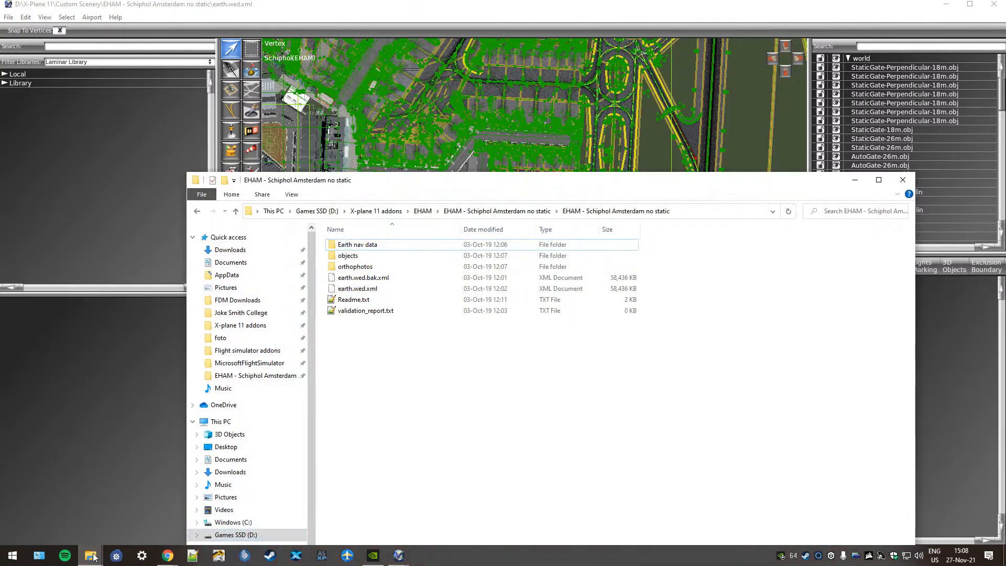
click(93, 554)
click(114, 517)
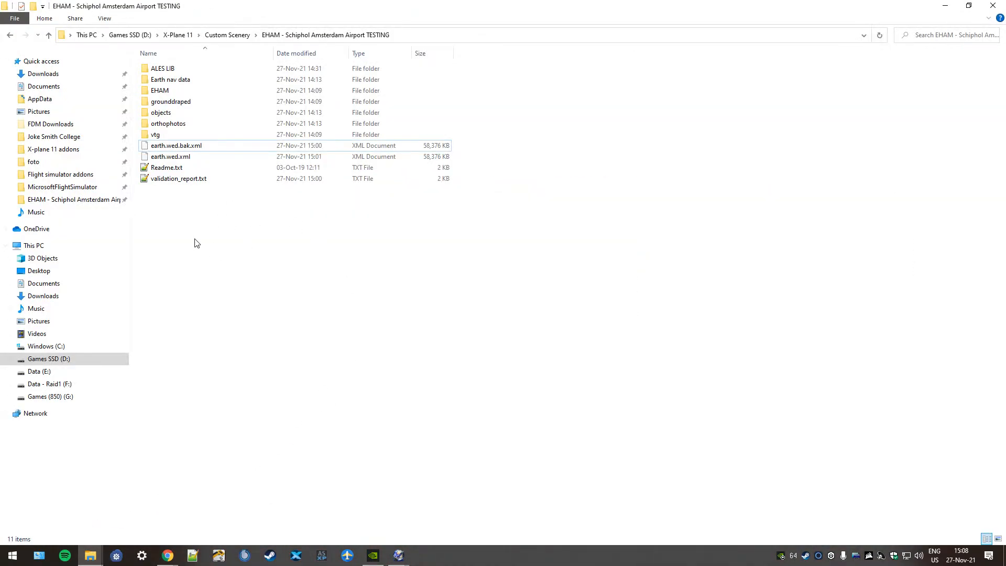
click(190, 157)
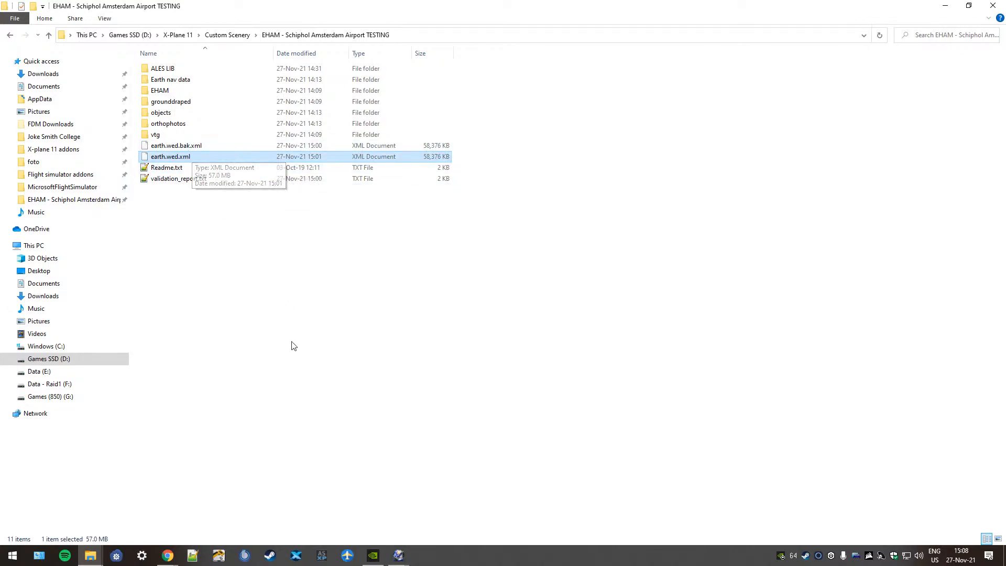
click(187, 146)
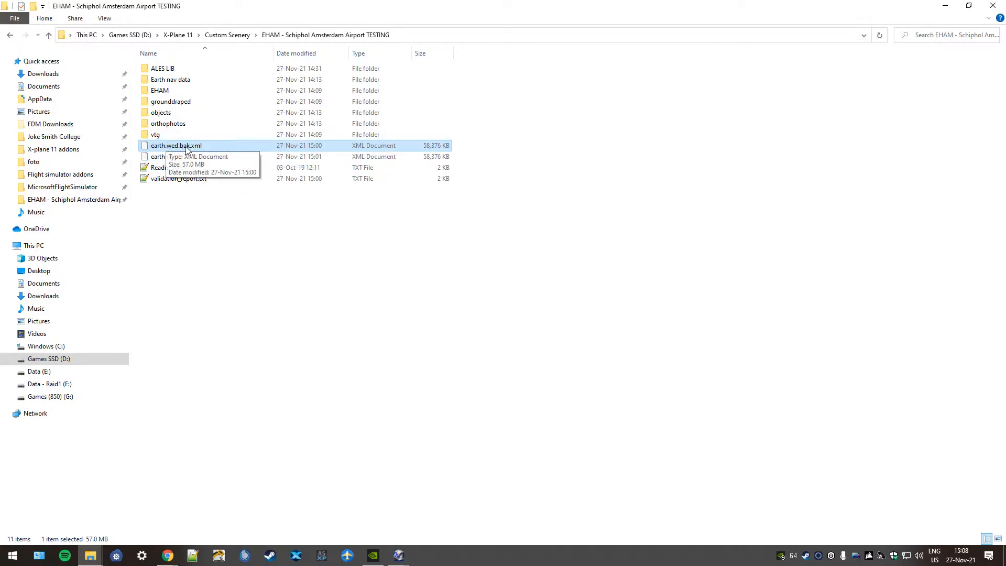
- Duplicate earth.wed.xml in the TESTING package folder, delete the copy, and reselect the original file
click(187, 158)
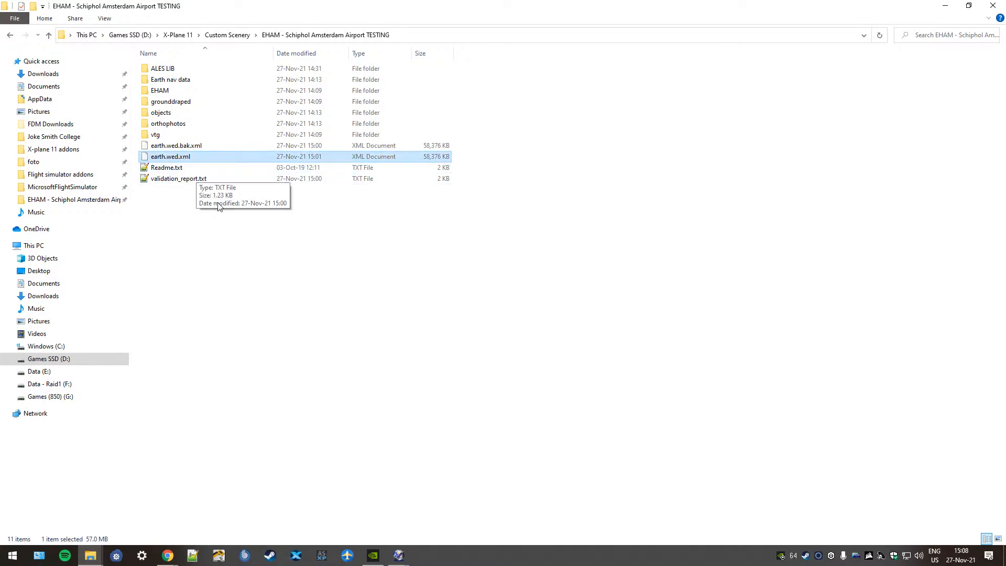
key(ctrl+c)
key(ctrl+v)
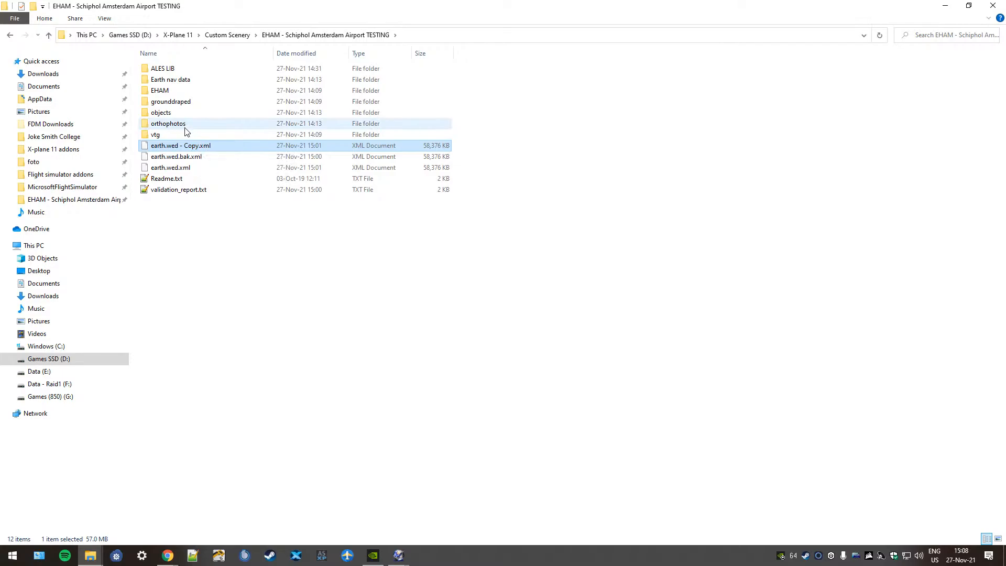
key(Delete)
click(179, 160)
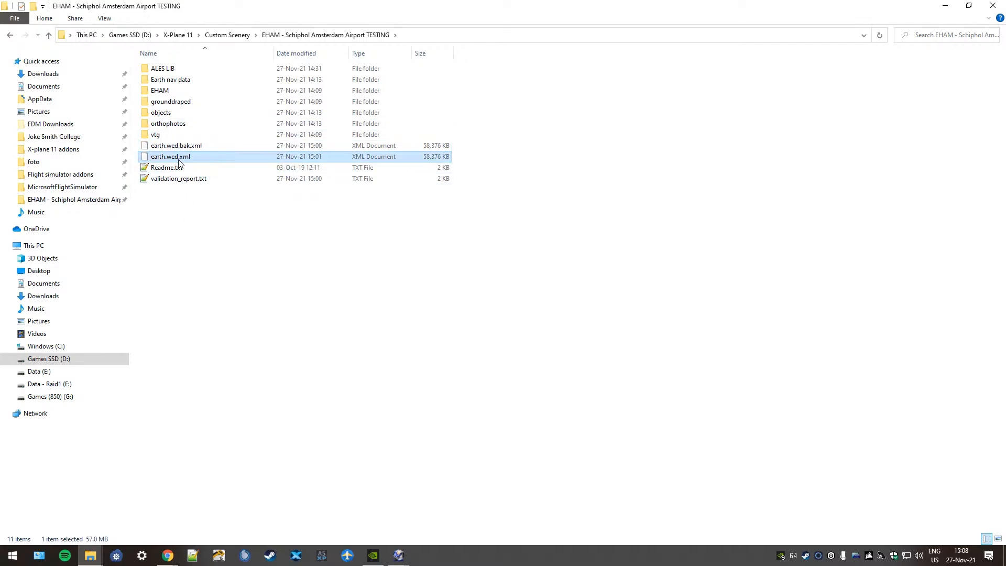
click(229, 257)
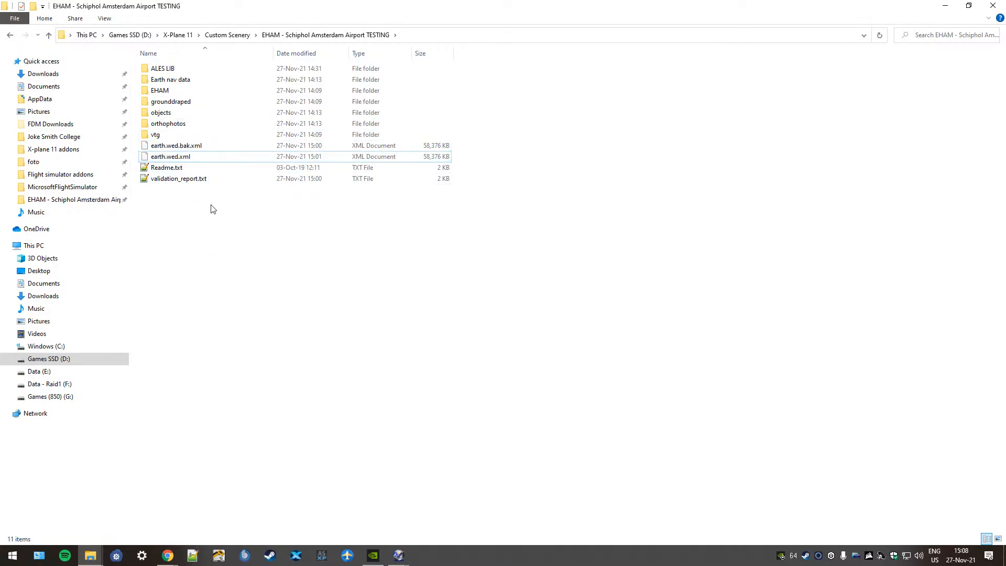
click(187, 158)
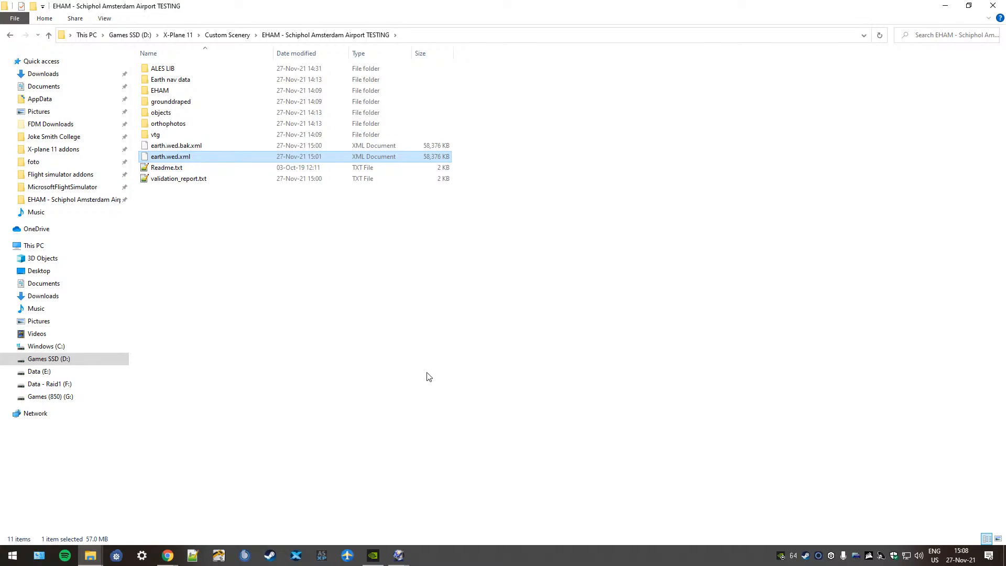
- Switch to WorldEditor and examine the taxiway islands and aprons around the Schiphol terminal piers
mouse_move(399, 556)
click(449, 496)
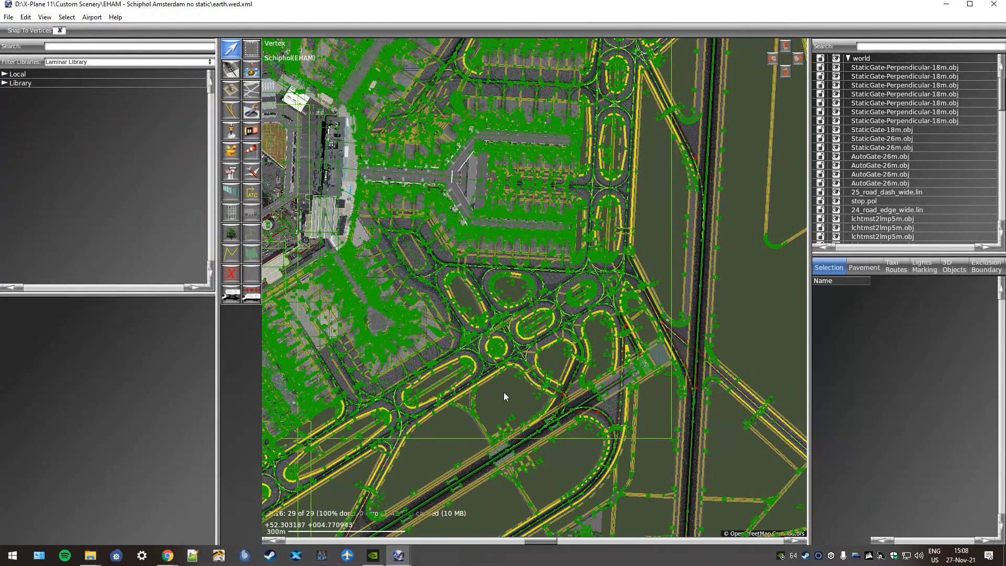
right_drag(431, 402, 446, 389)
right_drag(397, 450, 564, 355)
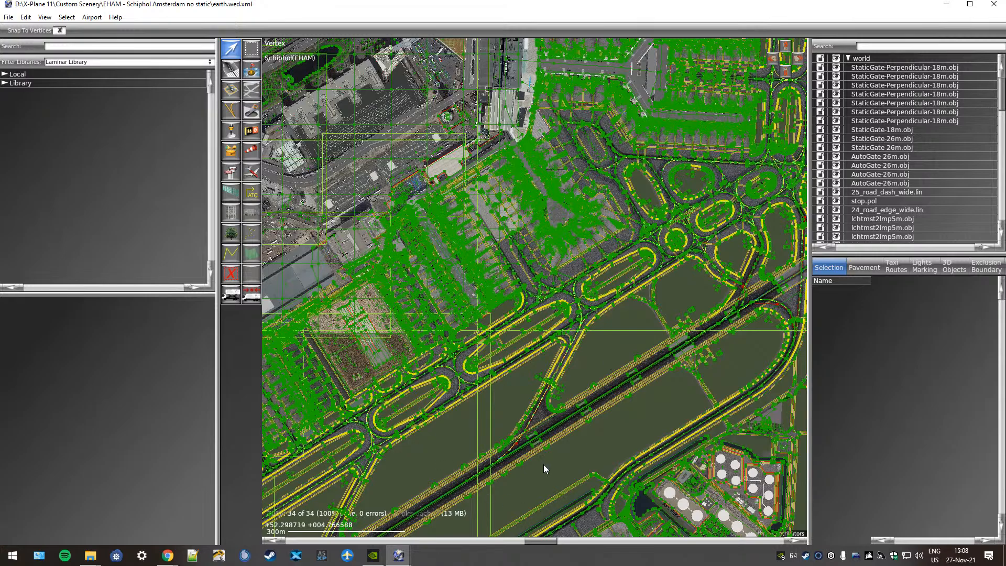
right_drag(609, 353, 501, 428)
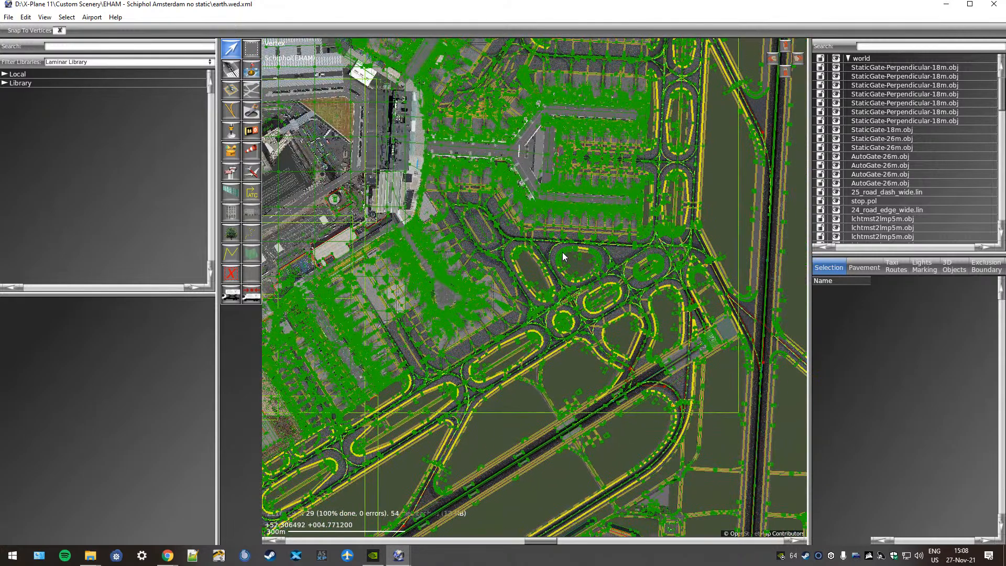
scroll(573, 272, up, 1)
scroll(573, 272, up, 3)
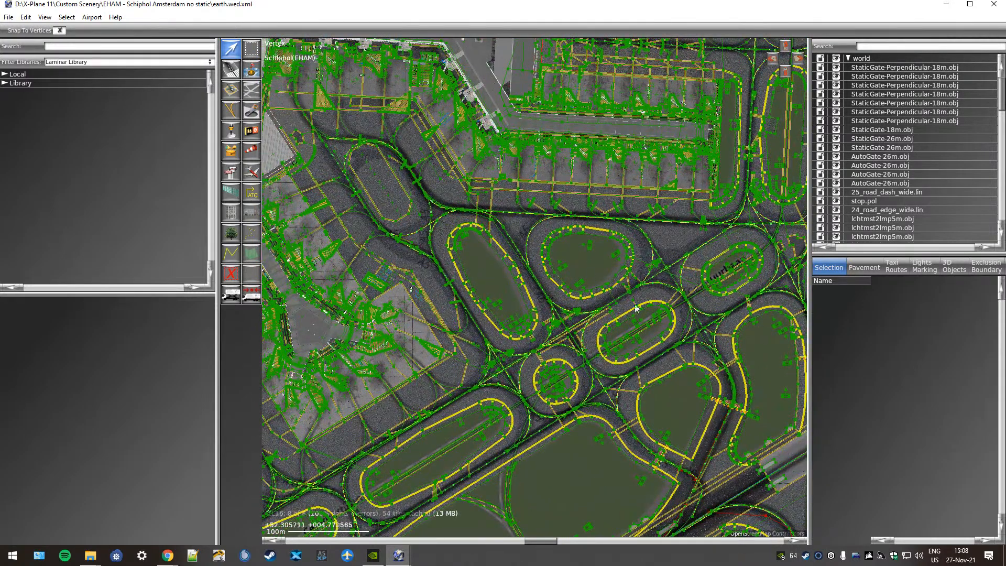
right_drag(631, 200, 501, 383)
right_drag(651, 57, 557, 331)
right_drag(505, 134, 604, 335)
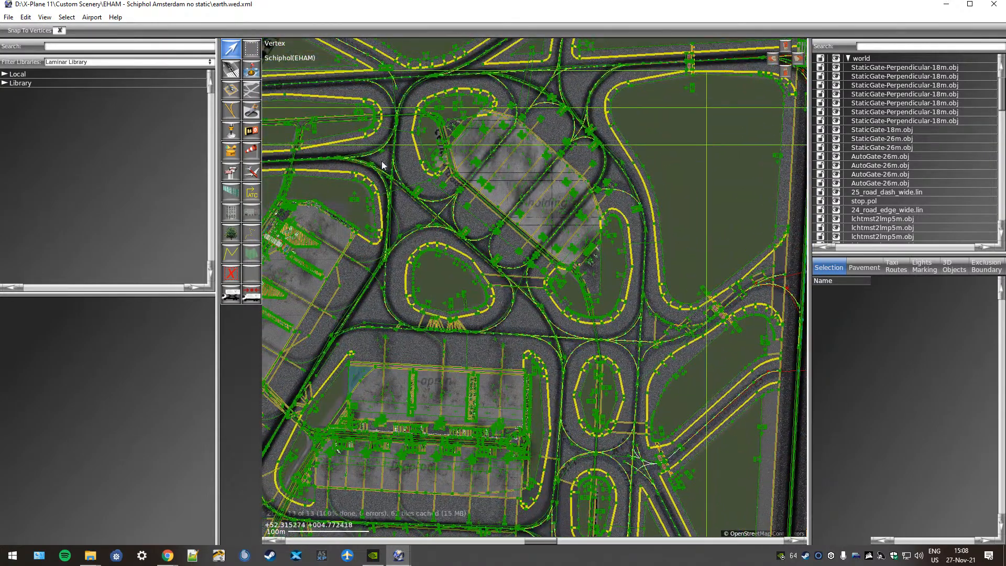
- Examine the taxiways north of the terminal and follow them west to the runway near Rijnlanderweg
right_drag(384, 166, 666, 309)
right_drag(383, 230, 652, 265)
right_drag(416, 329, 605, 310)
right_drag(361, 316, 632, 322)
right_drag(475, 367, 558, 367)
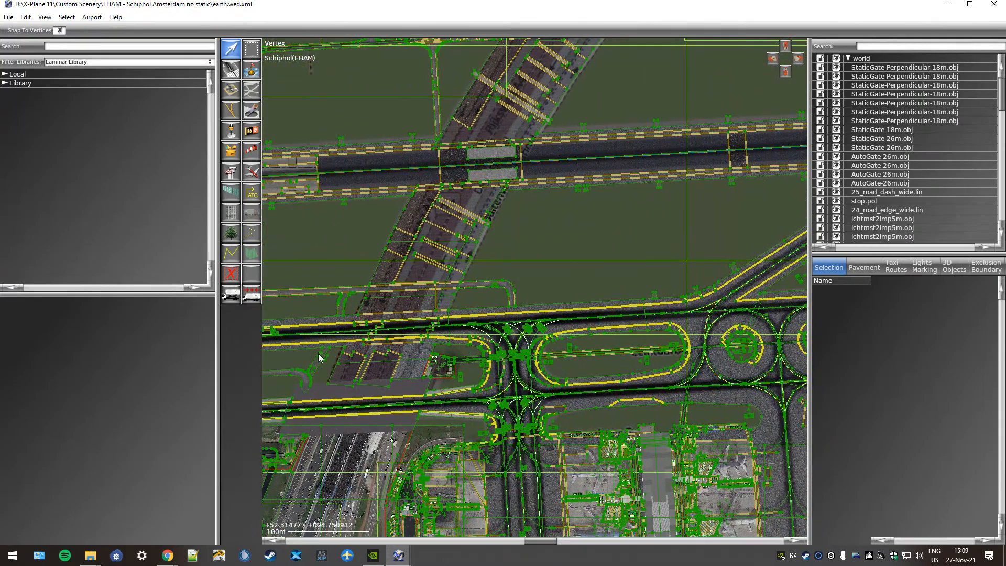
right_drag(319, 355, 674, 342)
right_drag(378, 342, 498, 436)
right_drag(373, 405, 498, 440)
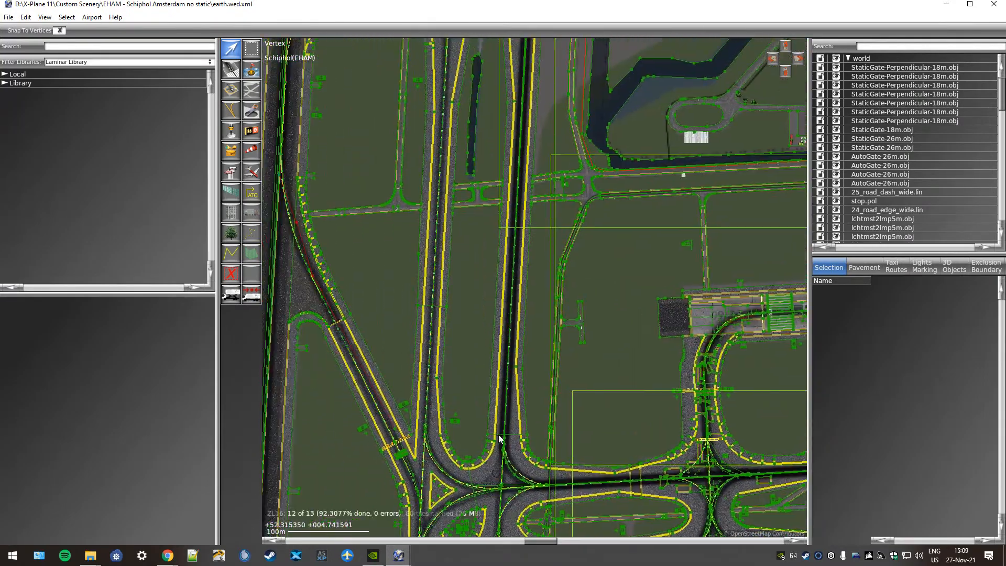
right_drag(429, 394, 651, 205)
right_drag(407, 349, 575, 110)
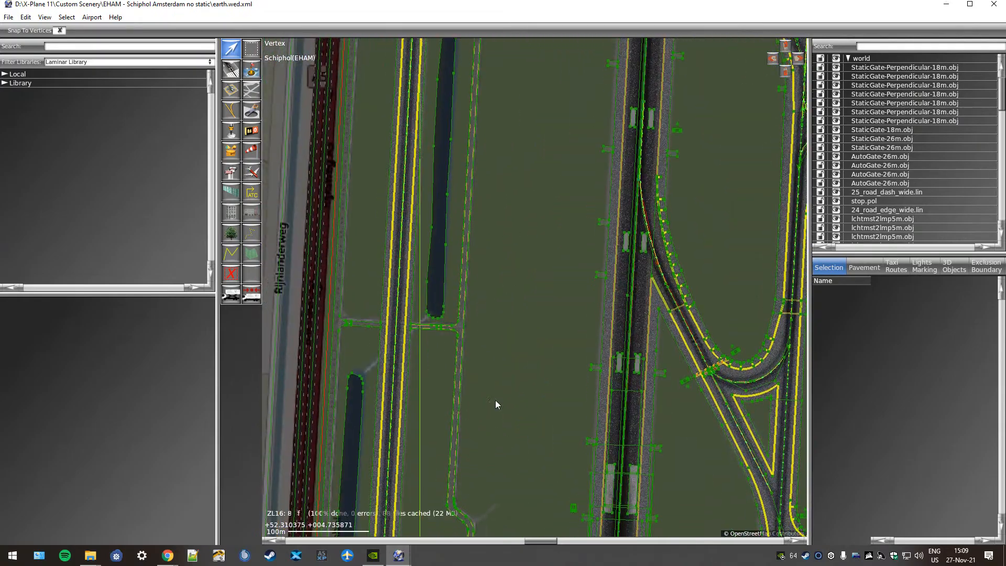
- Examine the ponds, trees and sloped road ramp at the highway interchange west of the terminal
right_drag(495, 401, 432, 199)
right_drag(660, 374, 398, 251)
right_drag(687, 341, 393, 226)
right_drag(603, 372, 533, 329)
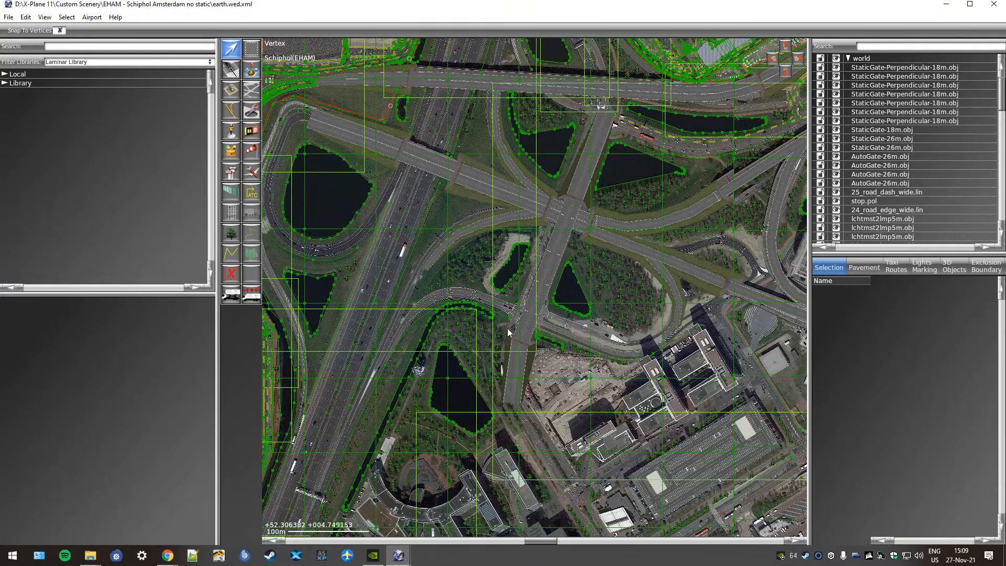
right_drag(555, 383, 526, 337)
scroll(486, 367, up, 5)
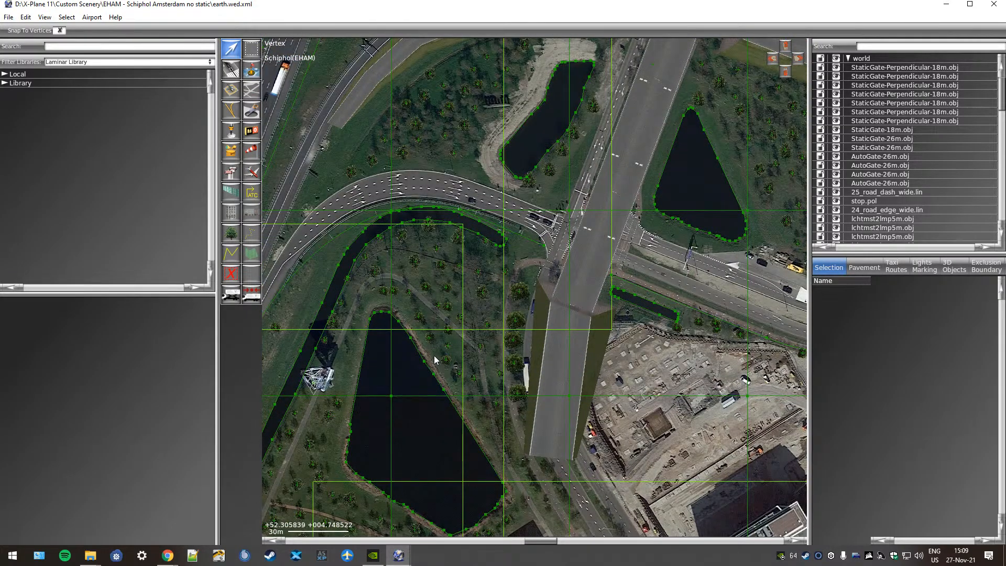
scroll(433, 366, up, 1)
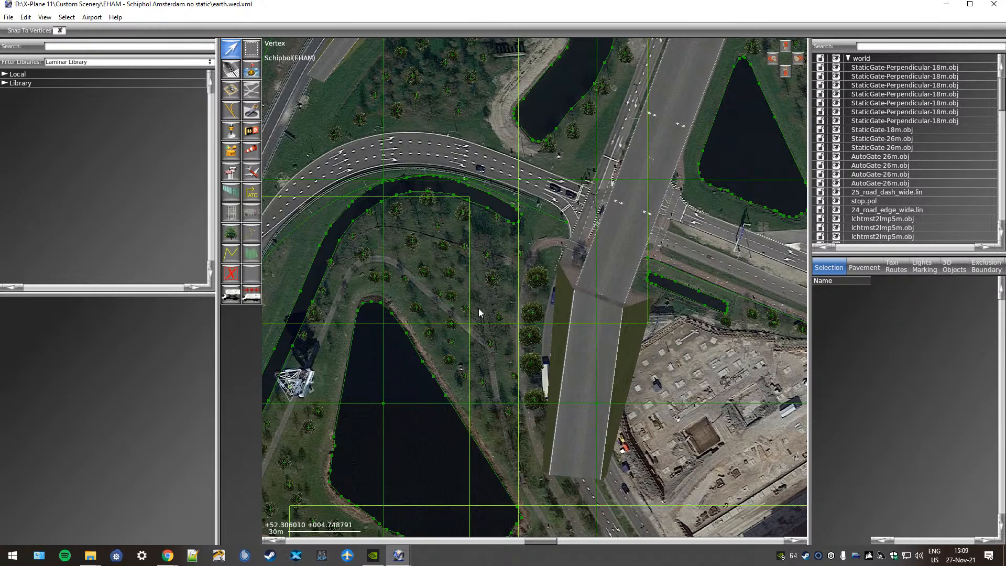
scroll(444, 352, up, 1)
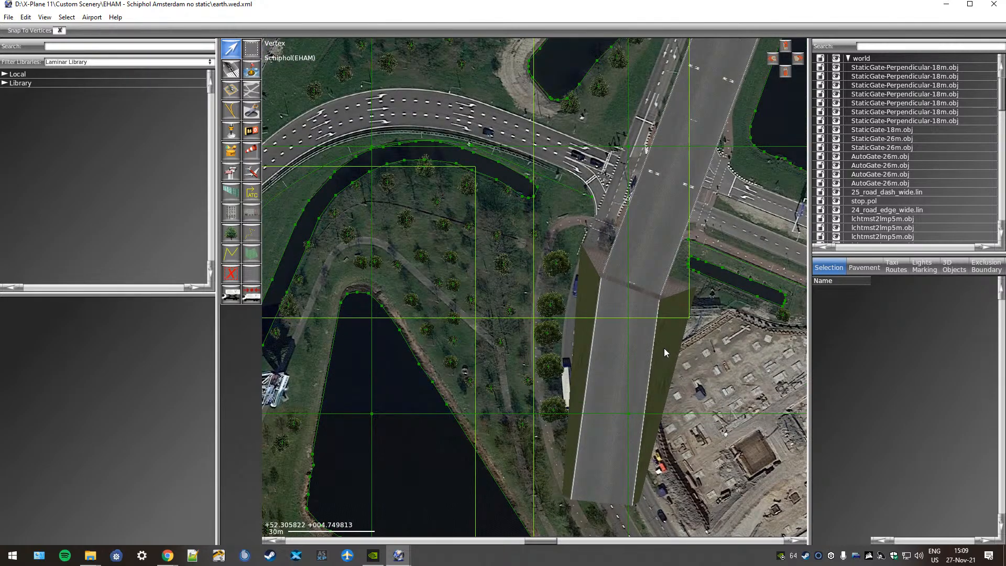
- Examine the construction site, office buildings and parking areas southeast of the road ramp
right_drag(699, 342, 479, 305)
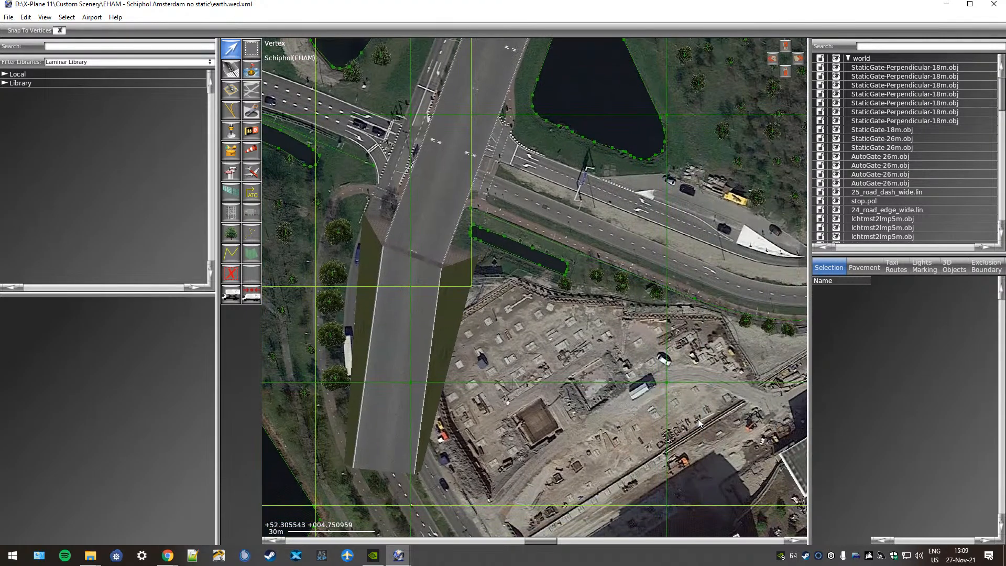
right_drag(698, 424, 420, 274)
scroll(631, 336, down, 2)
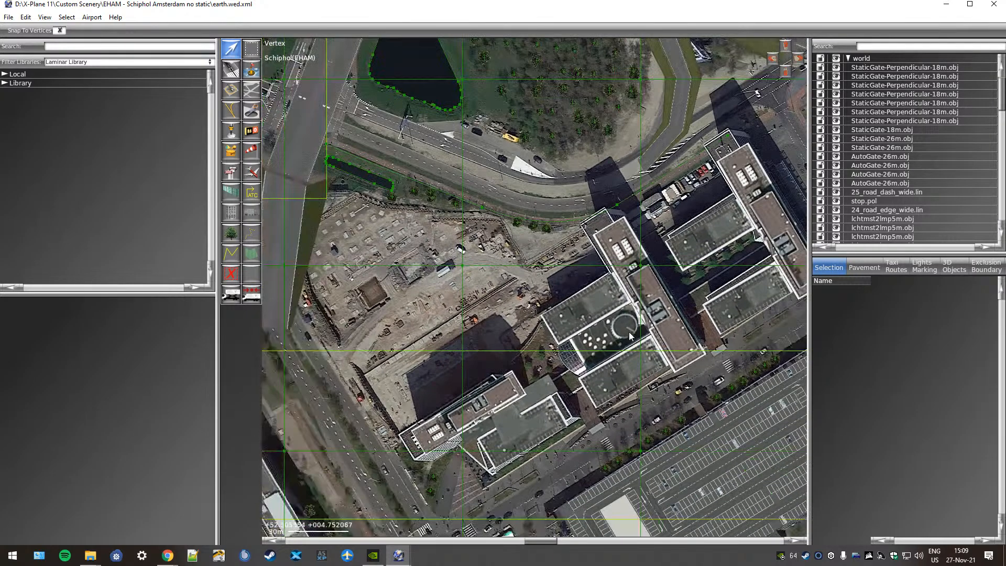
scroll(631, 336, down, 2)
right_drag(696, 310, 446, 282)
right_drag(679, 361, 379, 328)
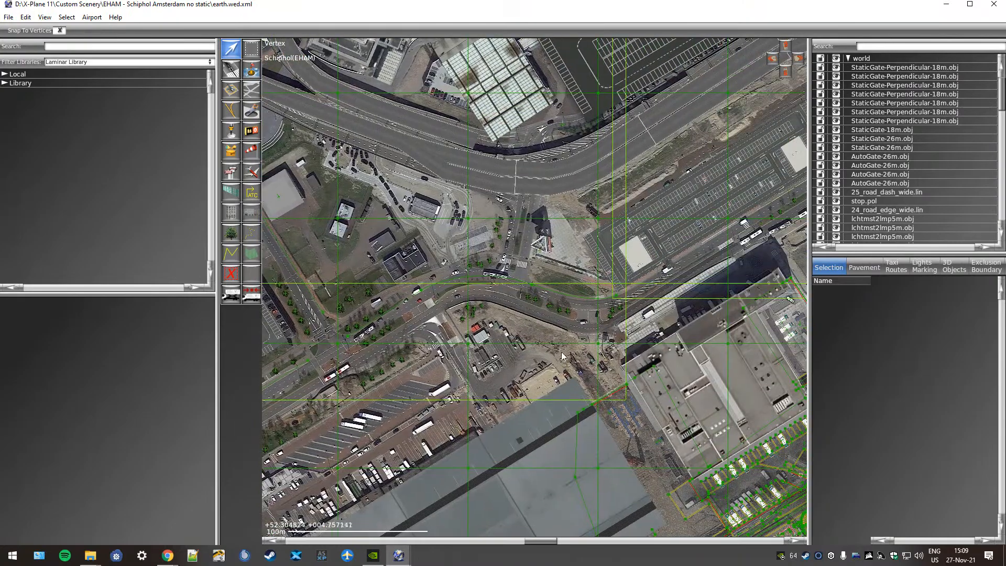
scroll(562, 356, down, 3)
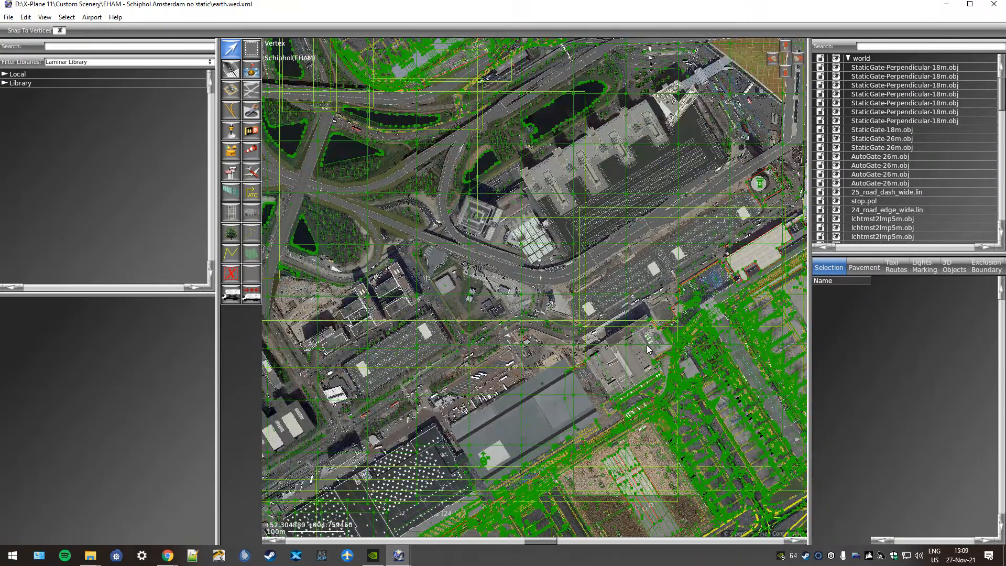
- Examine the taxiway islands along the diagonal runway south of the aprons, and review the available file commands
right_drag(635, 358, 479, 319)
mouse_move(514, 462)
right_down()
mouse_move(497, 372)
mouse_move(475, 341)
right_up()
right_drag(631, 425, 498, 362)
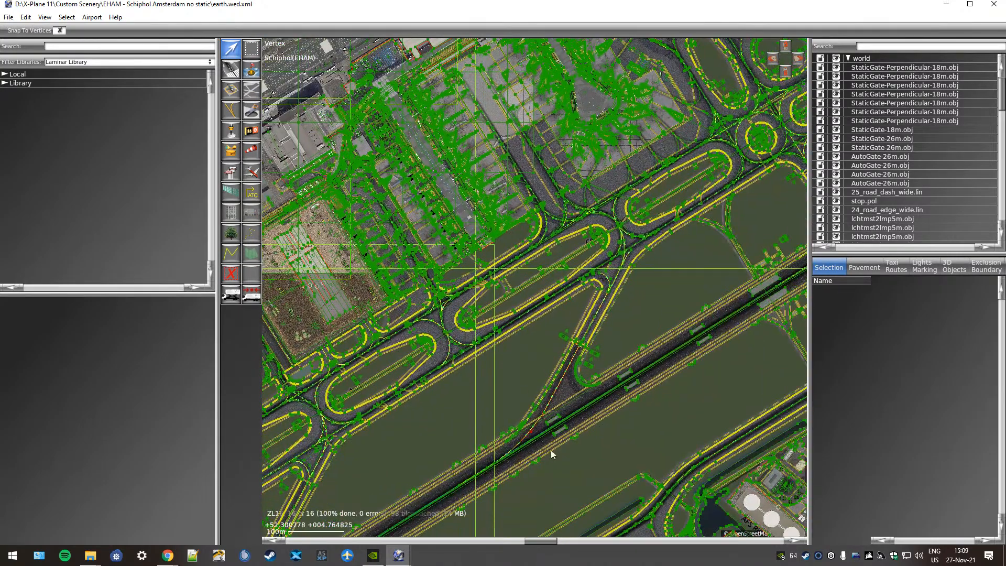
right_drag(623, 461, 564, 401)
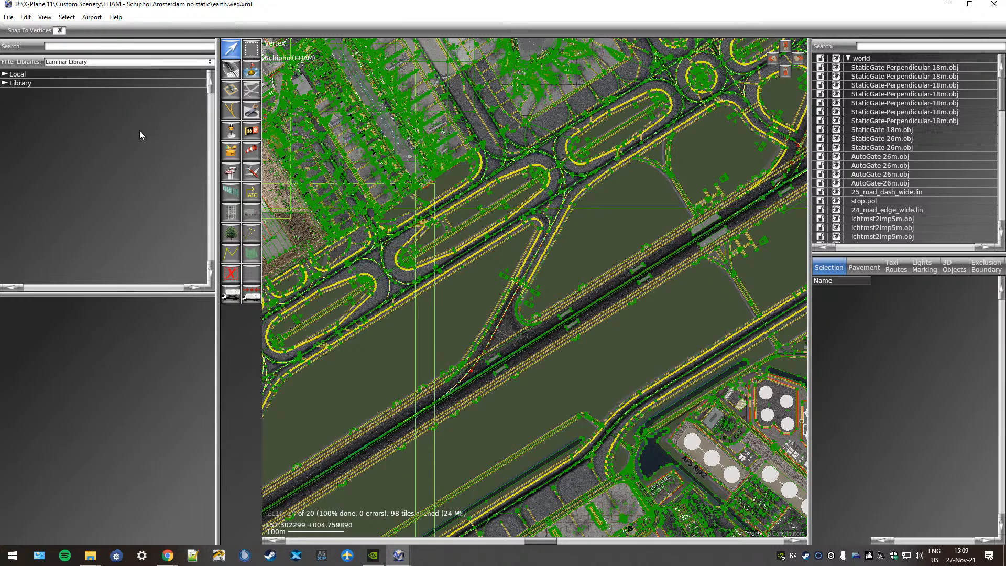
click(8, 17)
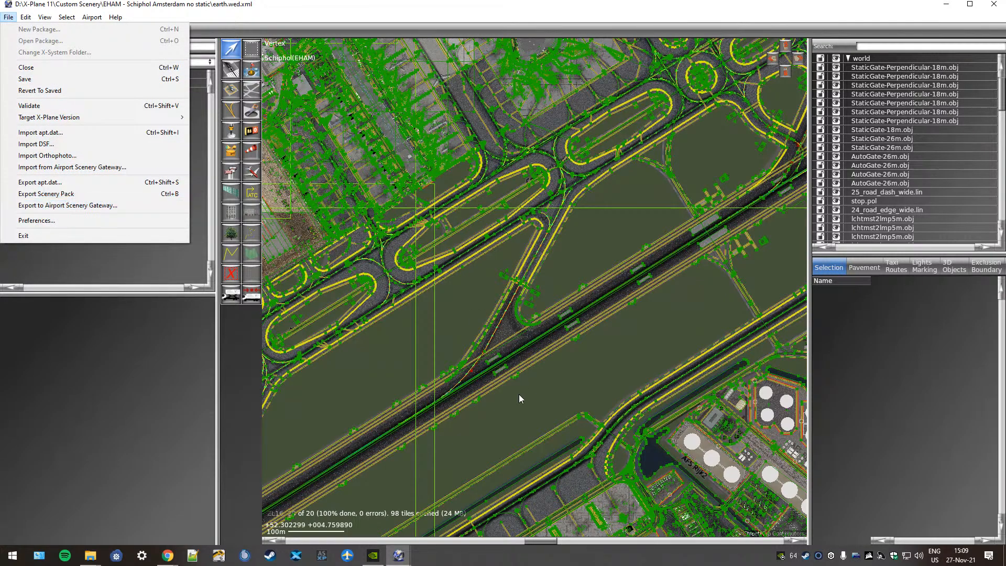
click(549, 414)
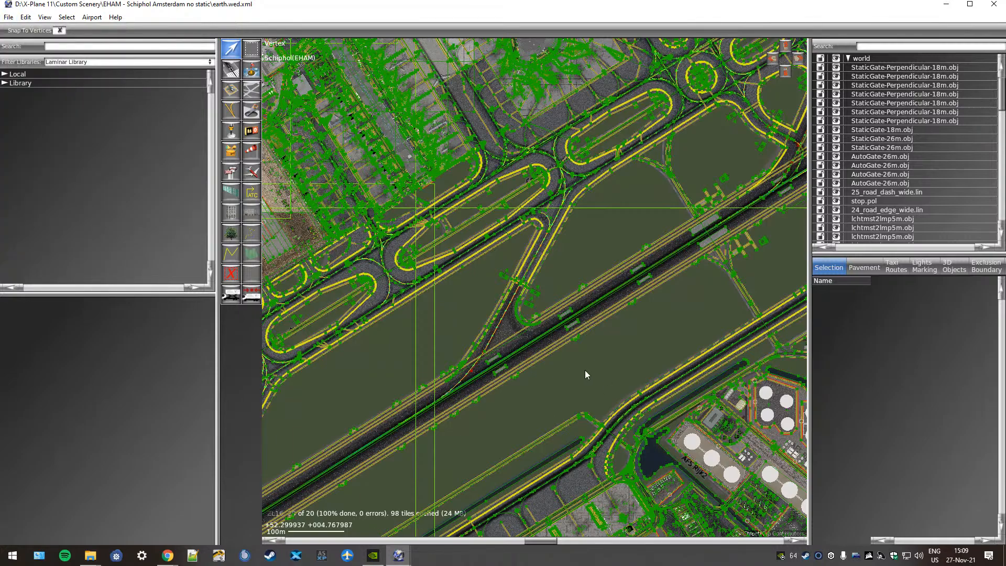